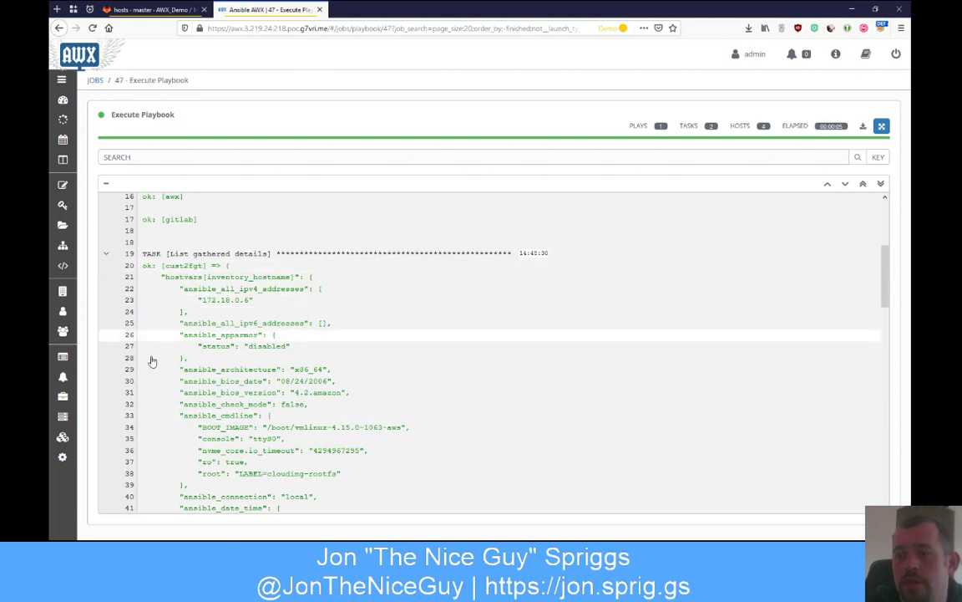
Step: View the JSON event details for host cust2fgt under the List gathered details task, and close them
{"action": "scroll", "coordinate": [201, 376], "scroll_direction": "down", "scroll_amount": 5}
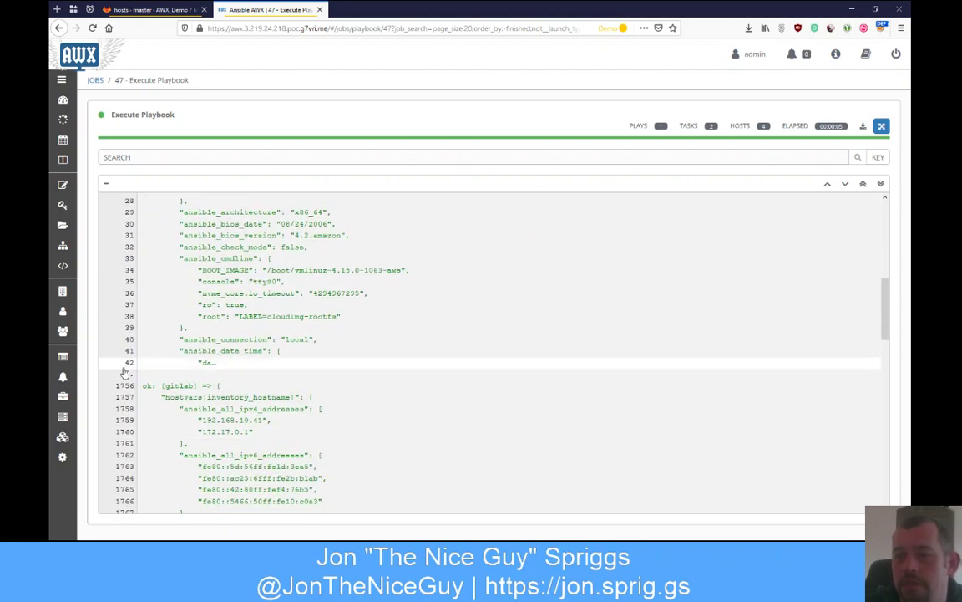
{"action": "scroll", "coordinate": [165, 297], "scroll_direction": "up", "scroll_amount": 2}
{"action": "scroll", "coordinate": [166, 249], "scroll_direction": "up", "scroll_amount": 1}
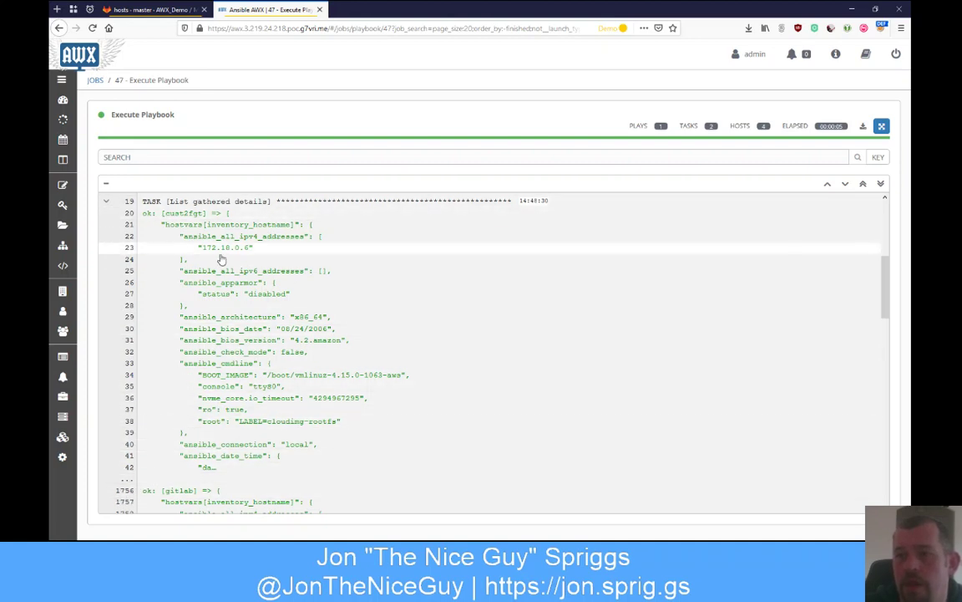
{"action": "left_click", "coordinate": [436, 311]}
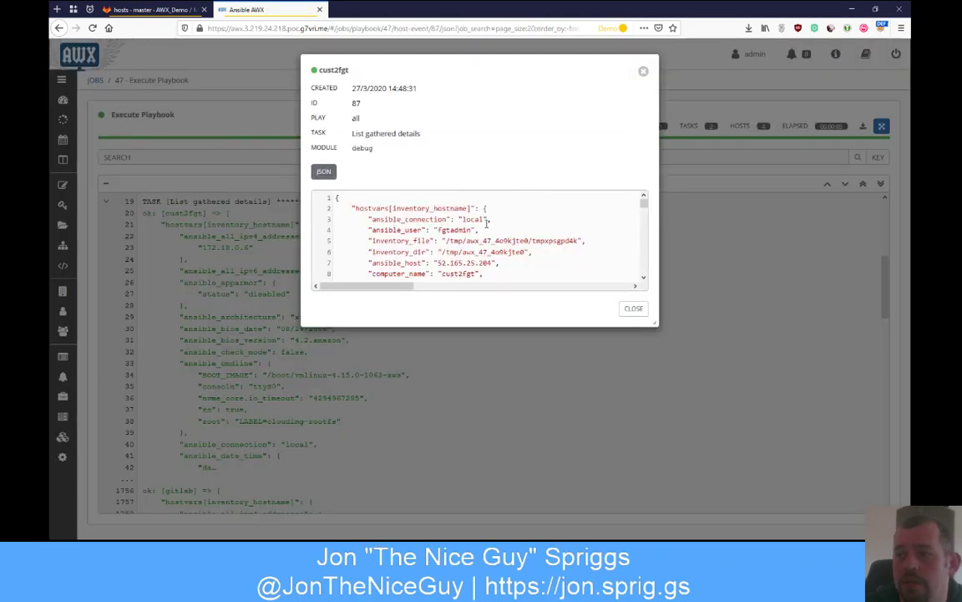
{"action": "left_click", "coordinate": [633, 308]}
Step: Review the job output for gitlab, awx and cust1fgt through the play recap, and return to the Gathering Facts task
{"action": "scroll", "coordinate": [242, 422], "scroll_direction": "down", "scroll_amount": 3}
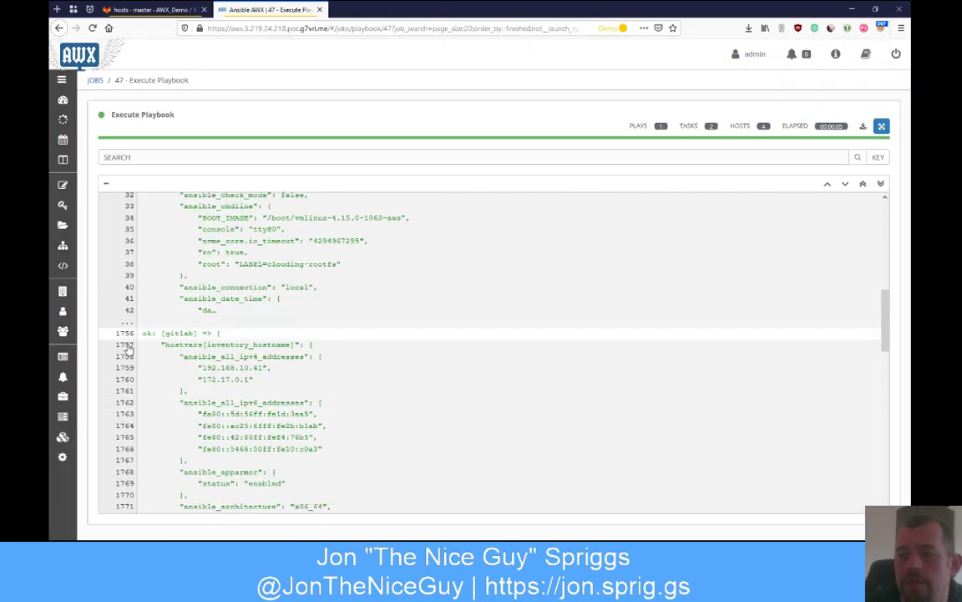
{"action": "scroll", "coordinate": [129, 367], "scroll_direction": "down", "scroll_amount": 3}
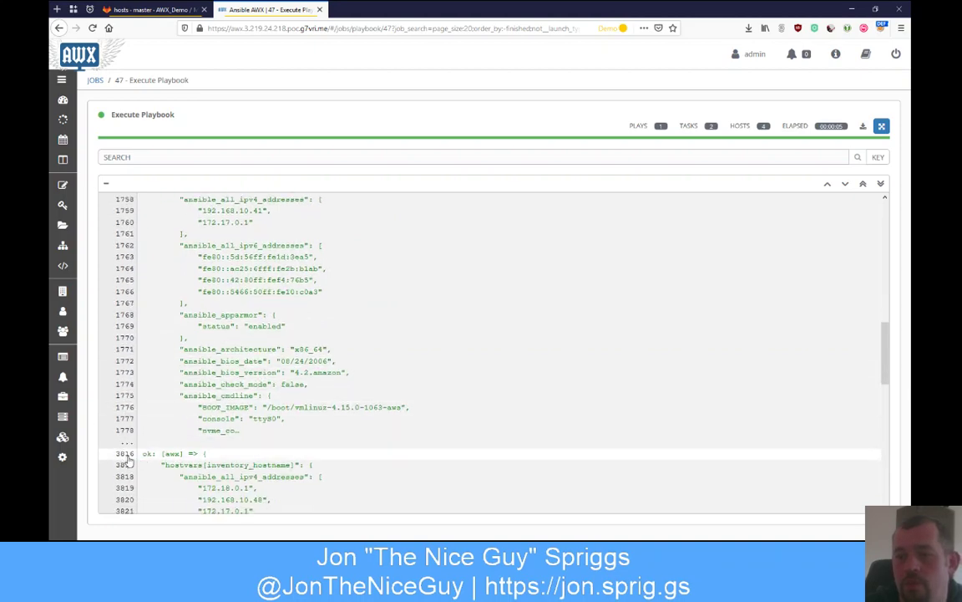
{"action": "scroll", "coordinate": [265, 408], "scroll_direction": "down", "scroll_amount": 5}
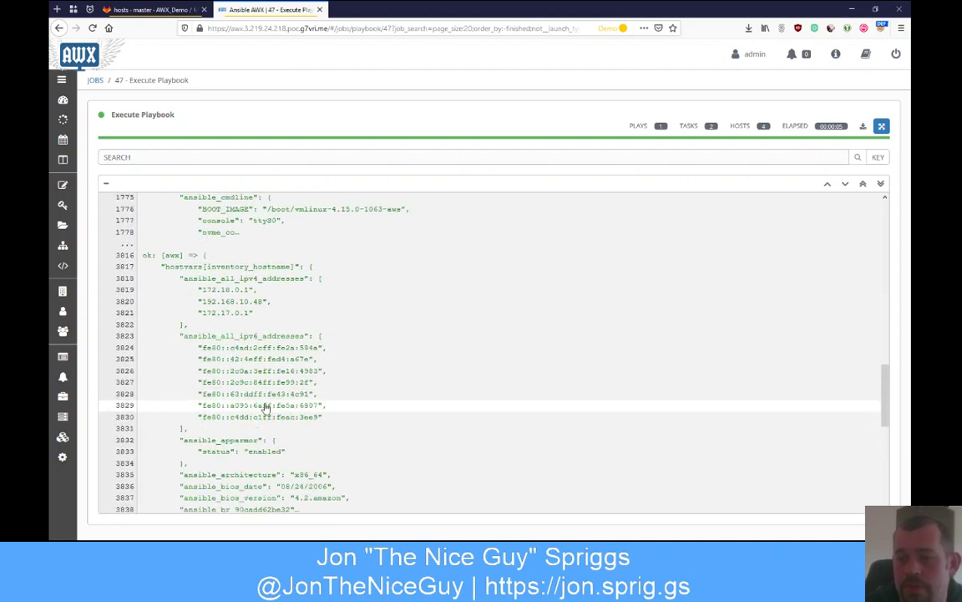
{"action": "scroll", "coordinate": [265, 408], "scroll_direction": "down", "scroll_amount": 5}
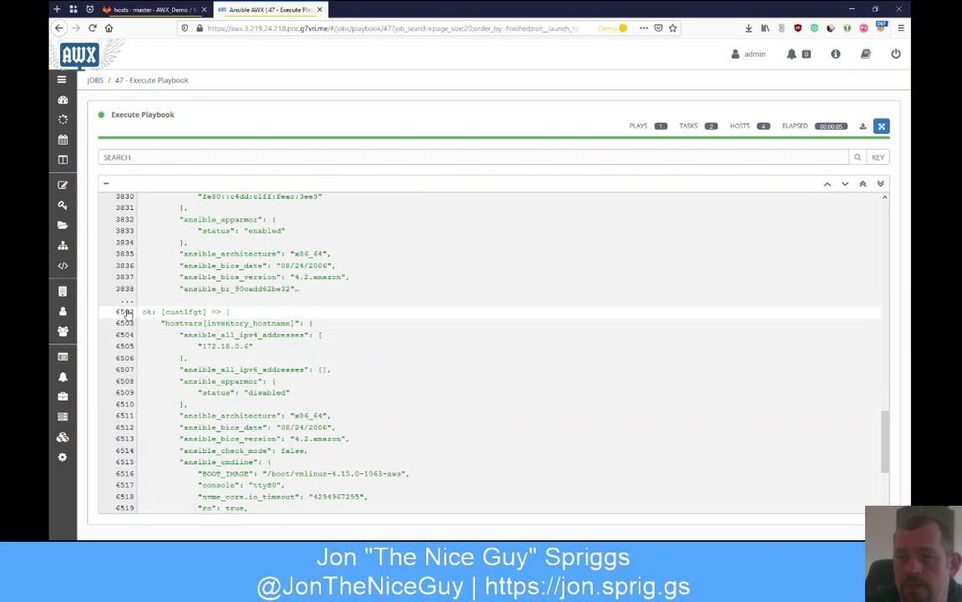
{"action": "scroll", "coordinate": [159, 351], "scroll_direction": "down", "scroll_amount": 4}
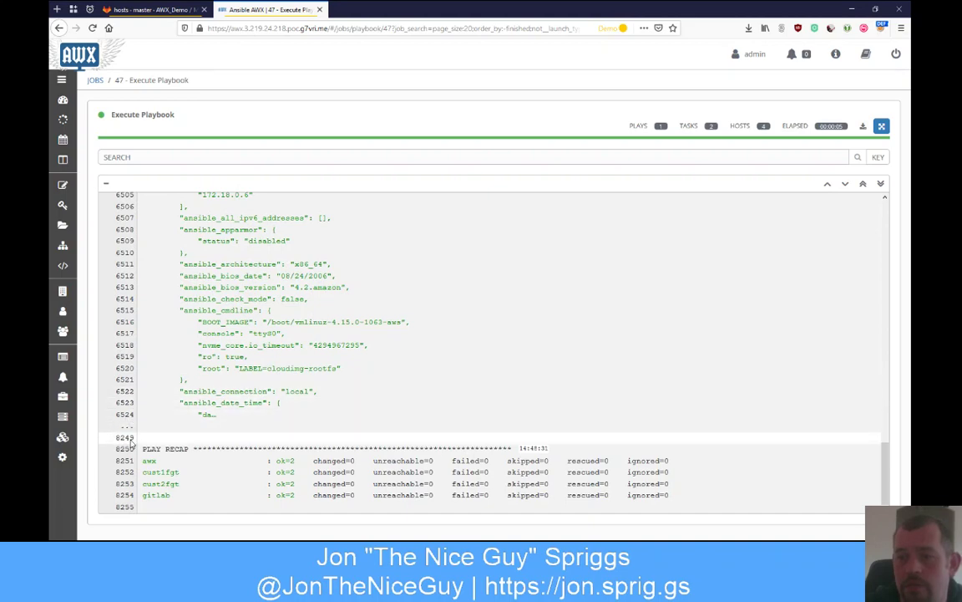
{"action": "scroll", "coordinate": [139, 443], "scroll_direction": "up", "scroll_amount": 15}
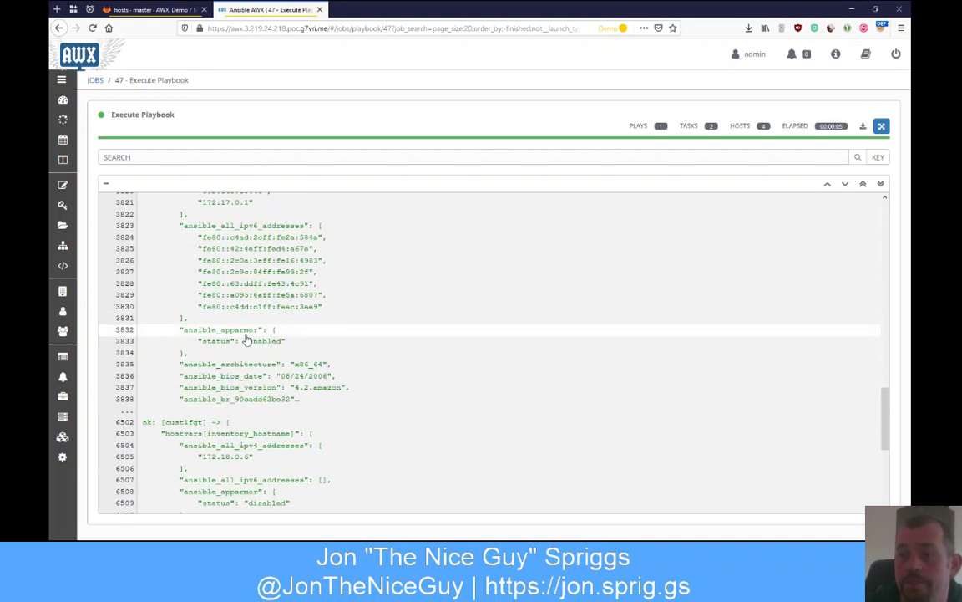
{"action": "scroll", "coordinate": [236, 383], "scroll_direction": "up", "scroll_amount": 5}
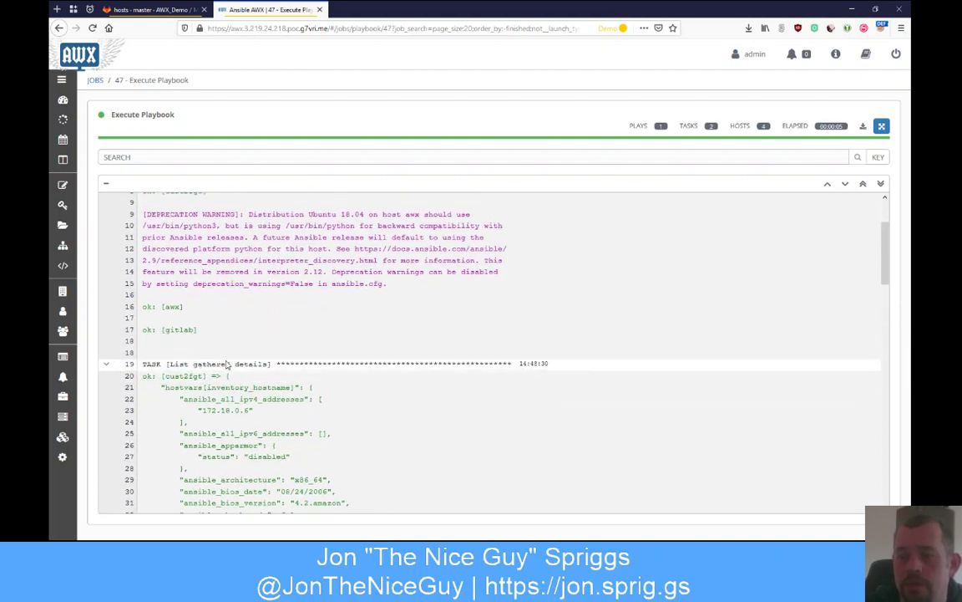
{"action": "scroll", "coordinate": [226, 364], "scroll_direction": "up", "scroll_amount": 3}
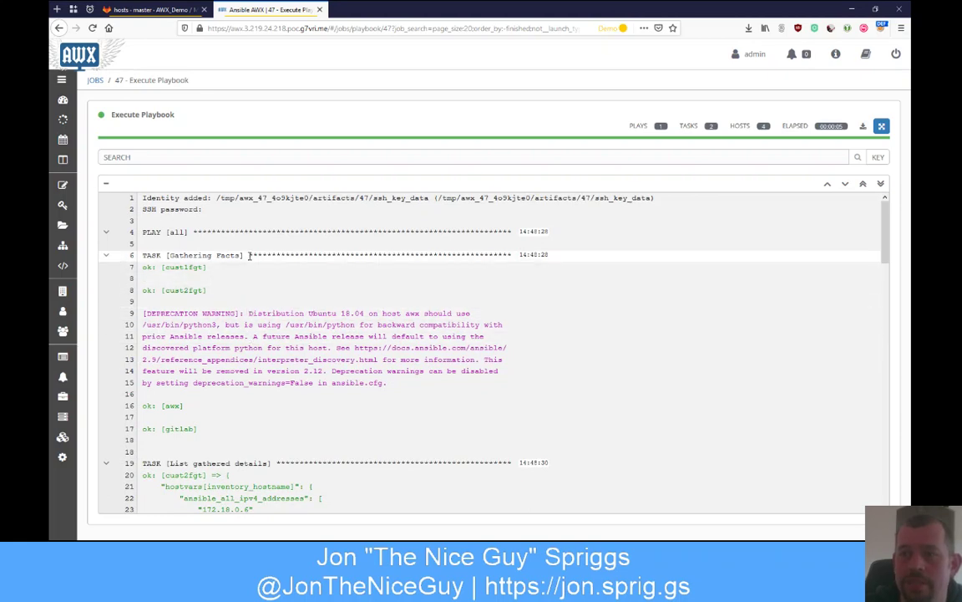
{"action": "scroll", "coordinate": [294, 379], "scroll_direction": "down", "scroll_amount": 6}
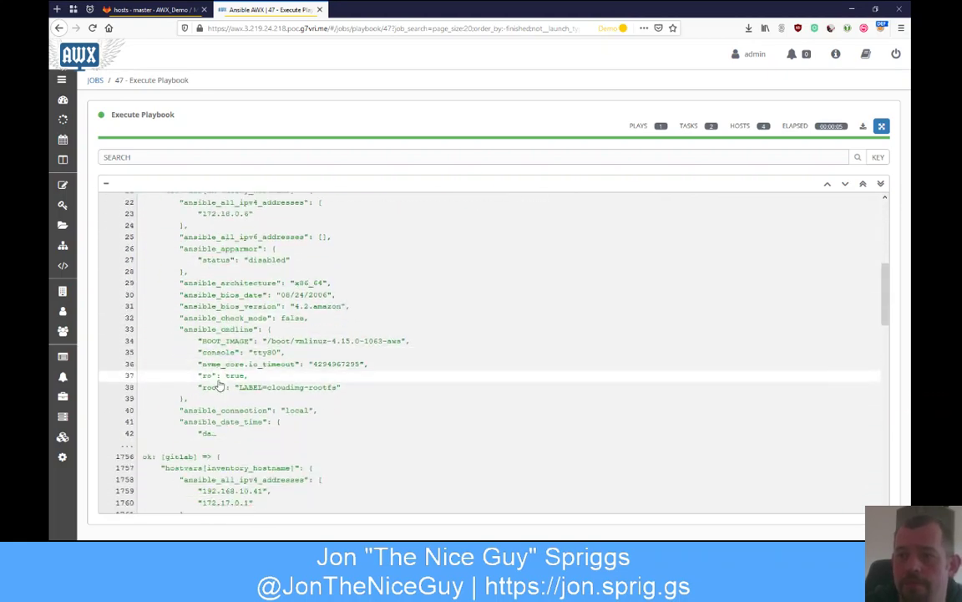
{"action": "scroll", "coordinate": [218, 384], "scroll_direction": "down", "scroll_amount": 2}
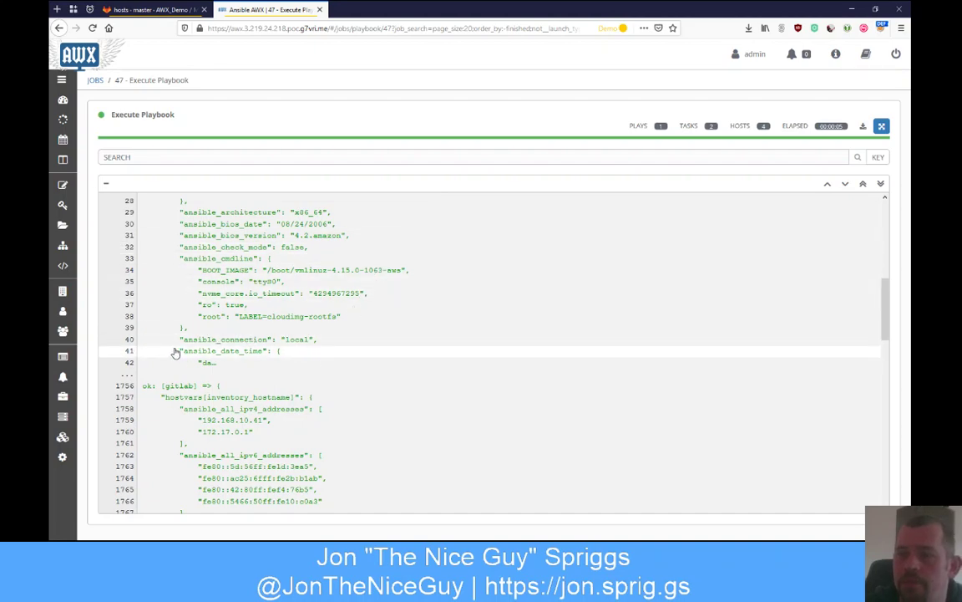
{"action": "scroll", "coordinate": [249, 303], "scroll_direction": "up", "scroll_amount": 6}
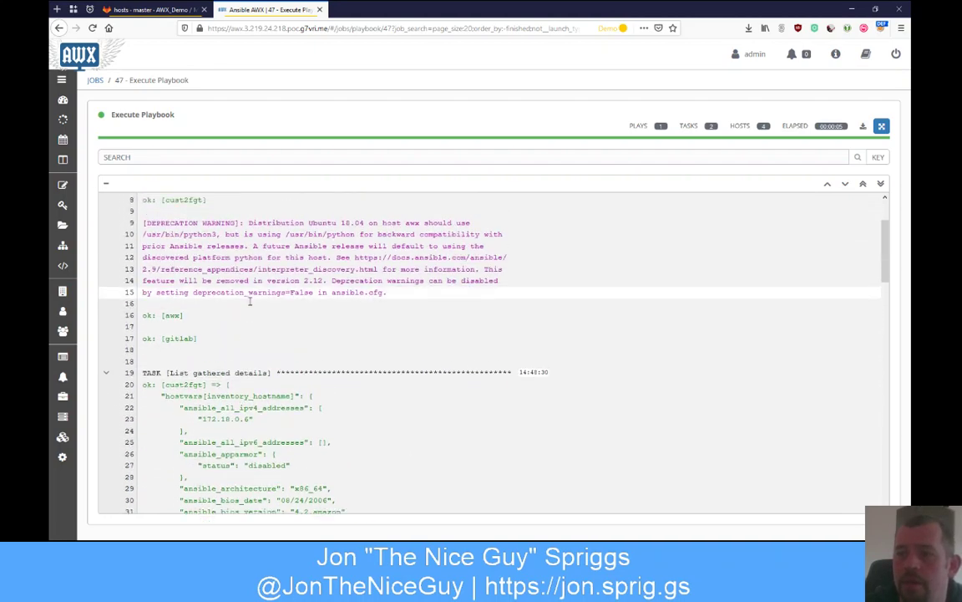
{"action": "scroll", "coordinate": [249, 303], "scroll_direction": "up", "scroll_amount": 3}
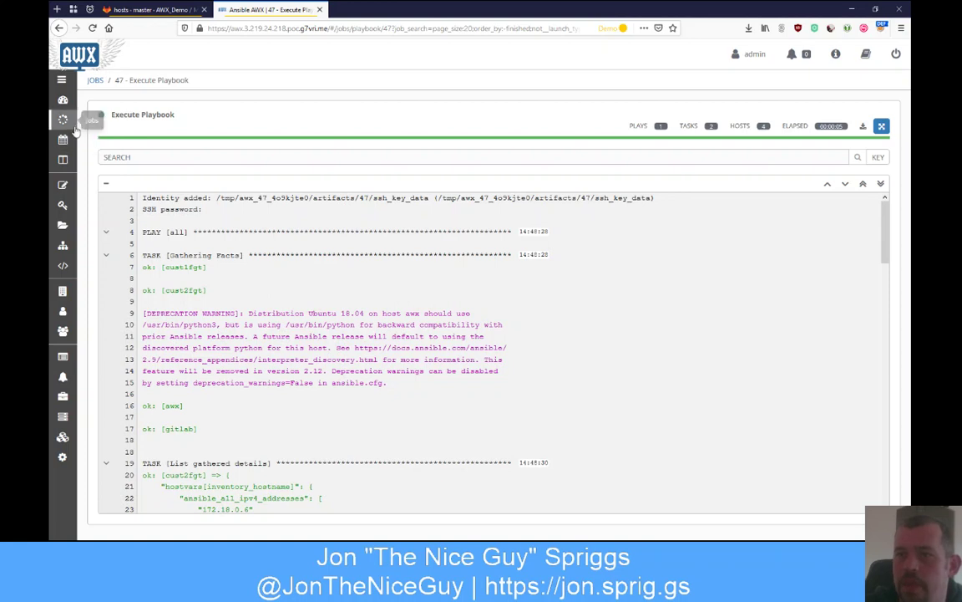
Step: Open the Execute Playbook job template for editing
{"action": "left_click", "coordinate": [63, 187]}
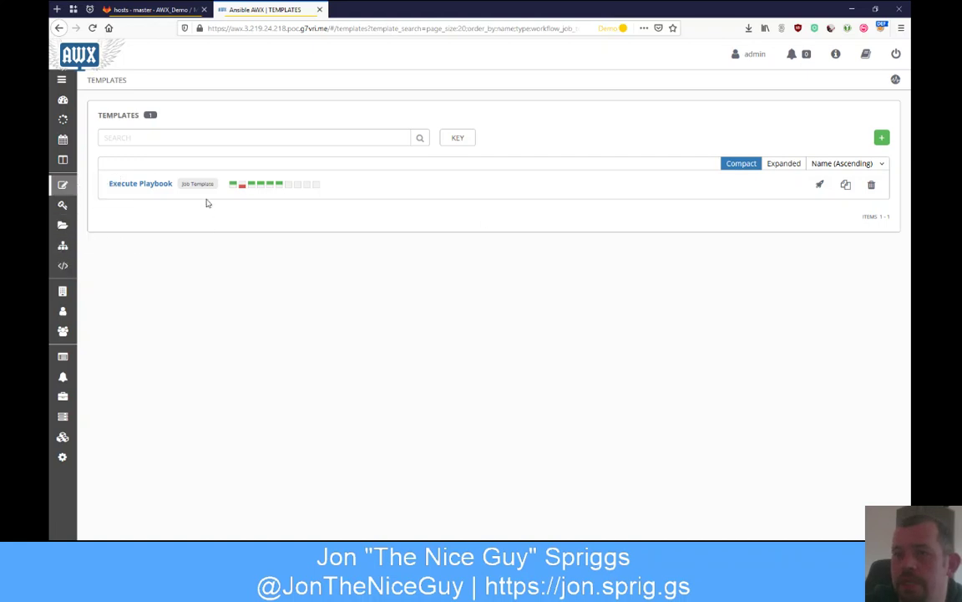
{"action": "left_click", "coordinate": [63, 119]}
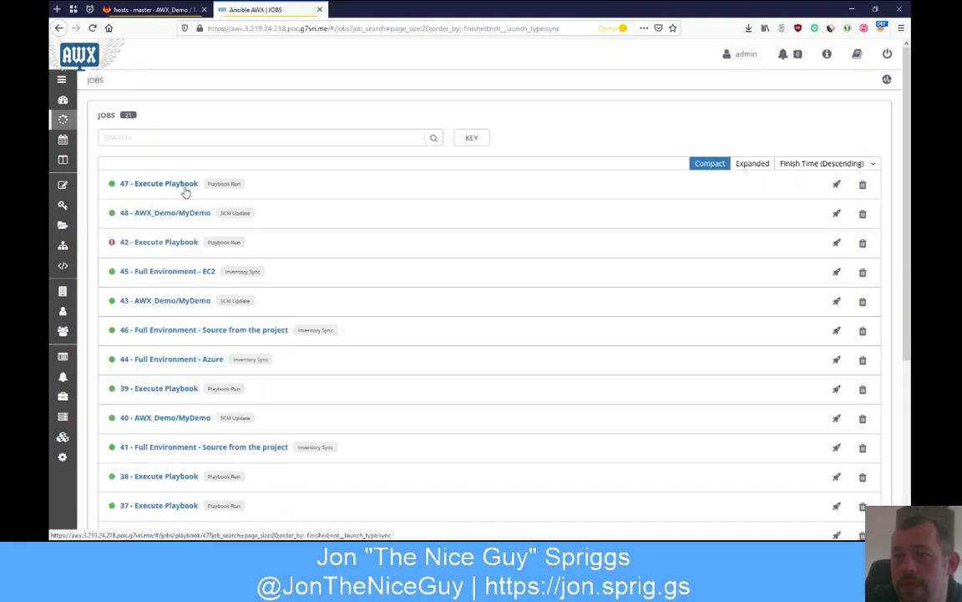
{"action": "left_click", "coordinate": [69, 192]}
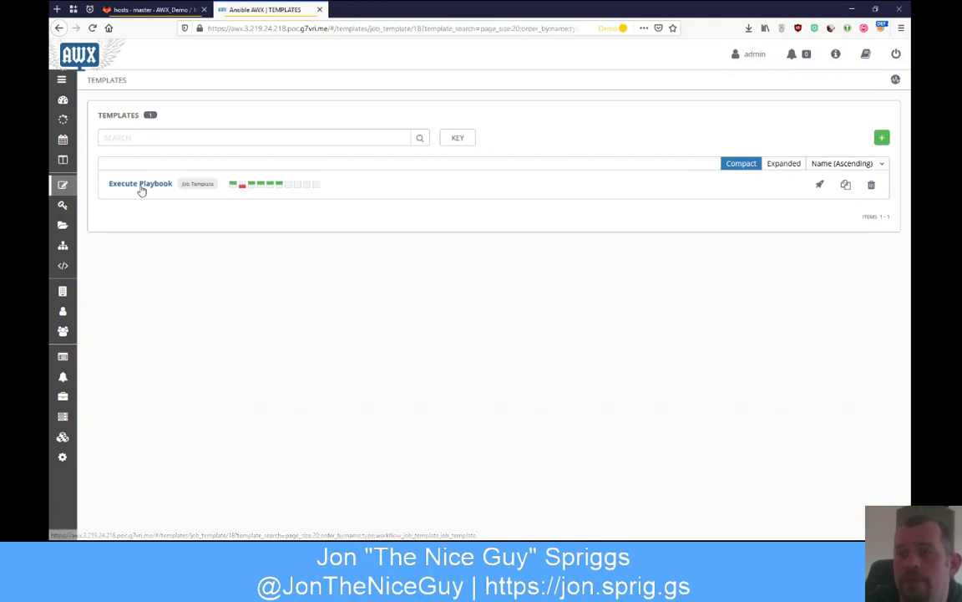
{"action": "left_click", "coordinate": [142, 191]}
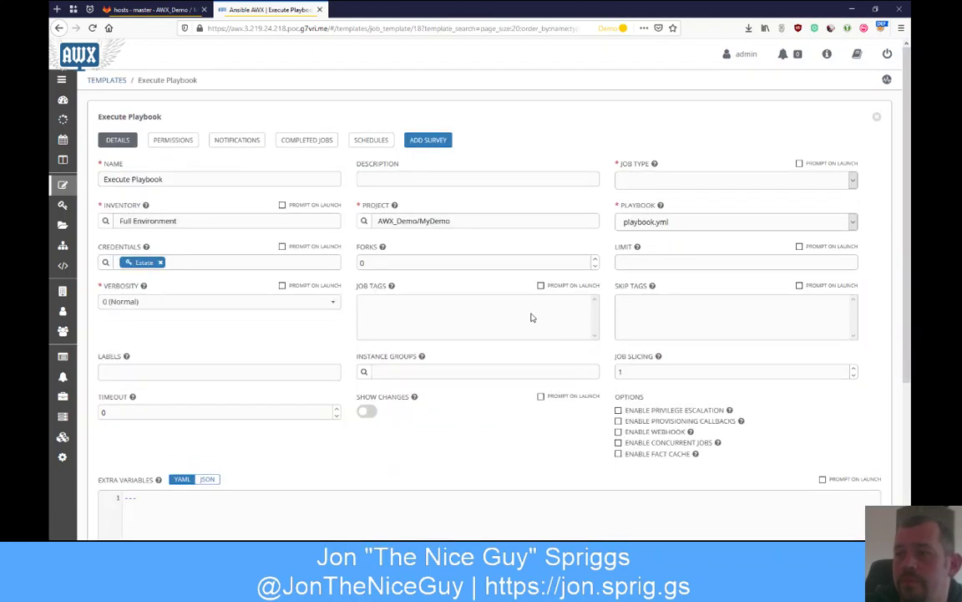
Step: Set the job type of the Execute Playbook template to Run
{"action": "left_click_drag", "start_coordinate": [181, 182], "coordinate": [107, 180]}
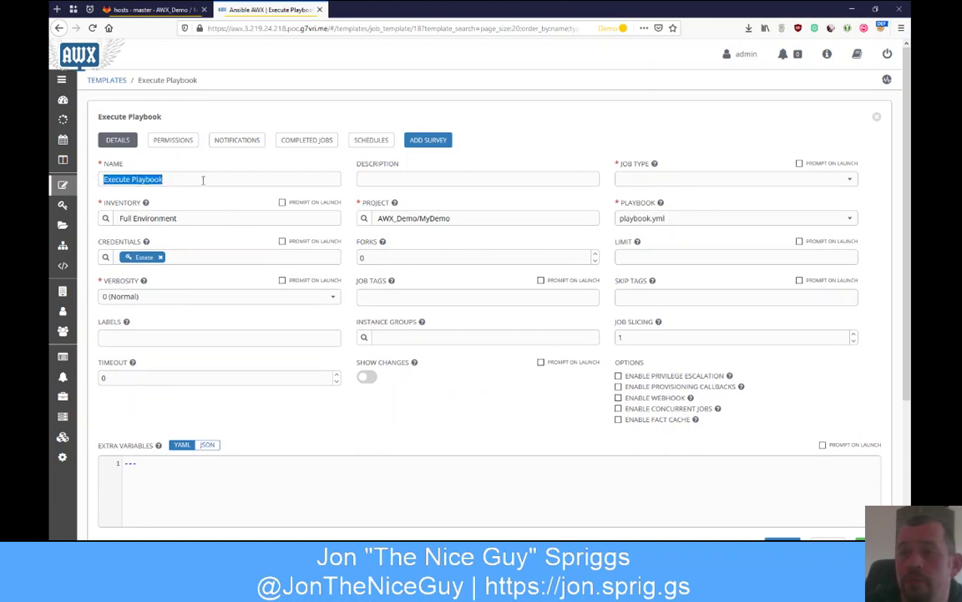
{"action": "left_click", "coordinate": [676, 187]}
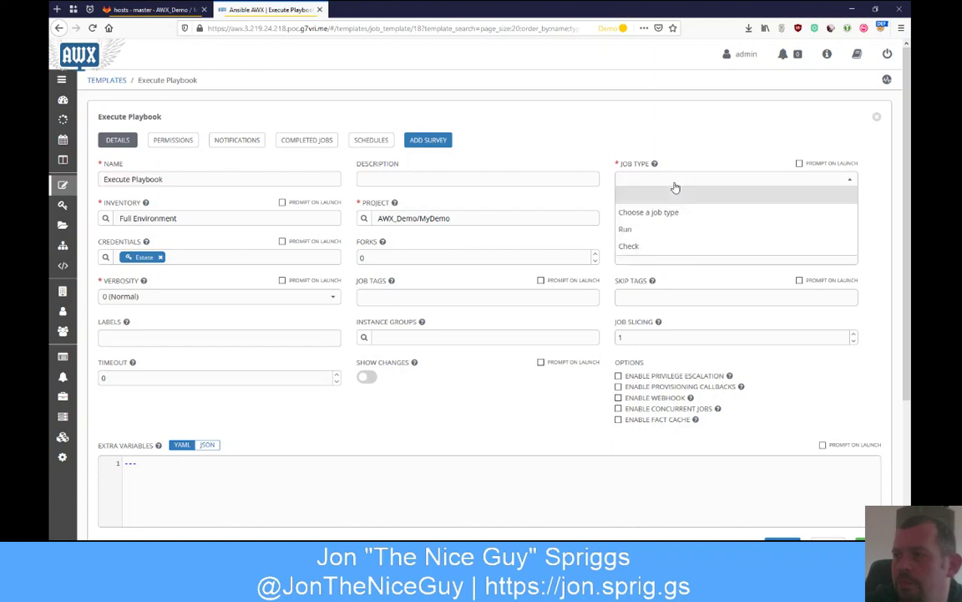
{"action": "left_click", "coordinate": [676, 187]}
{"action": "left_click", "coordinate": [676, 187]}
{"action": "left_click", "coordinate": [645, 228]}
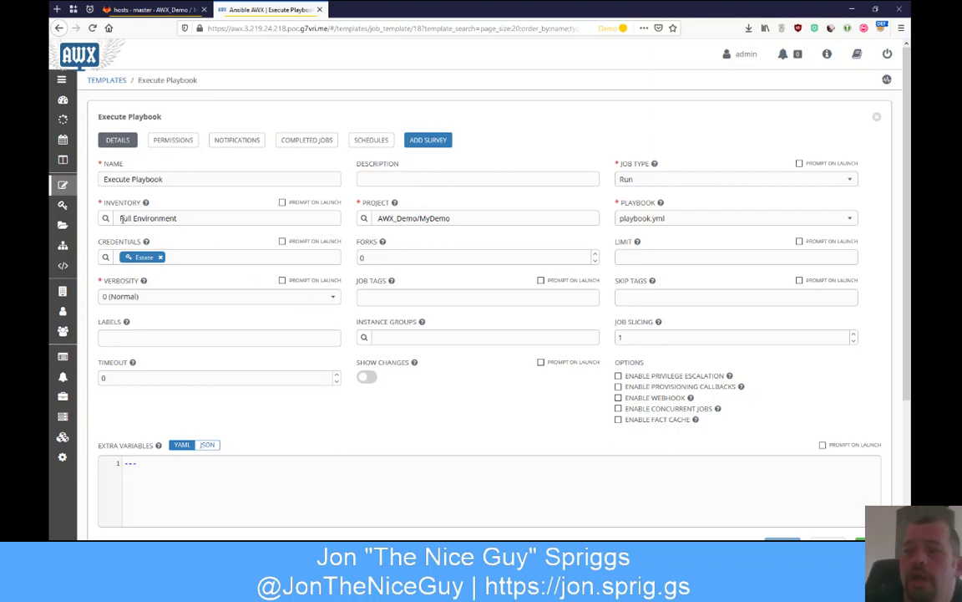
Step: Examine the template's inventory and available playbooks, and read the help for the forks setting
{"action": "left_click_drag", "start_coordinate": [213, 222], "coordinate": [121, 219]}
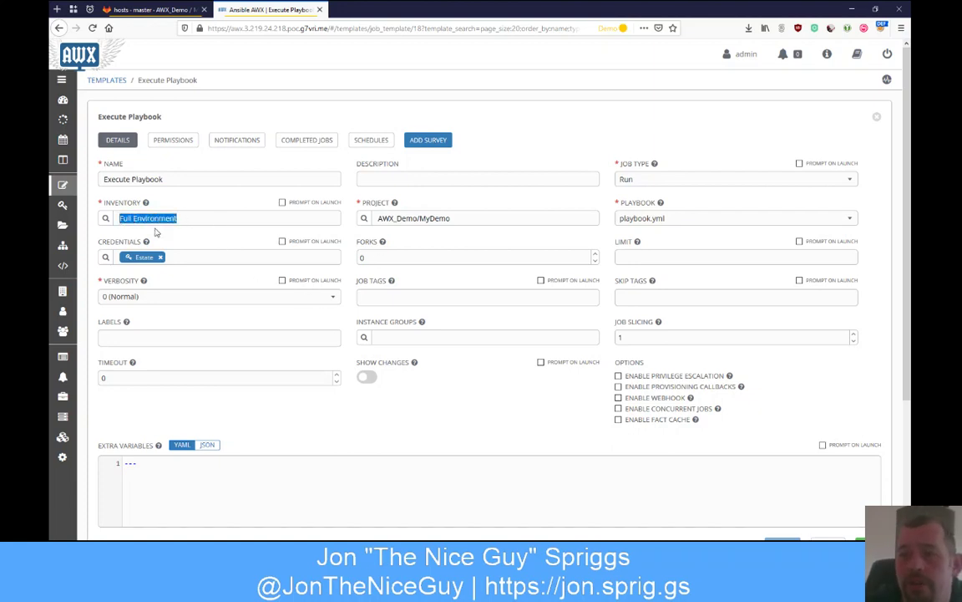
{"action": "left_click", "coordinate": [179, 237]}
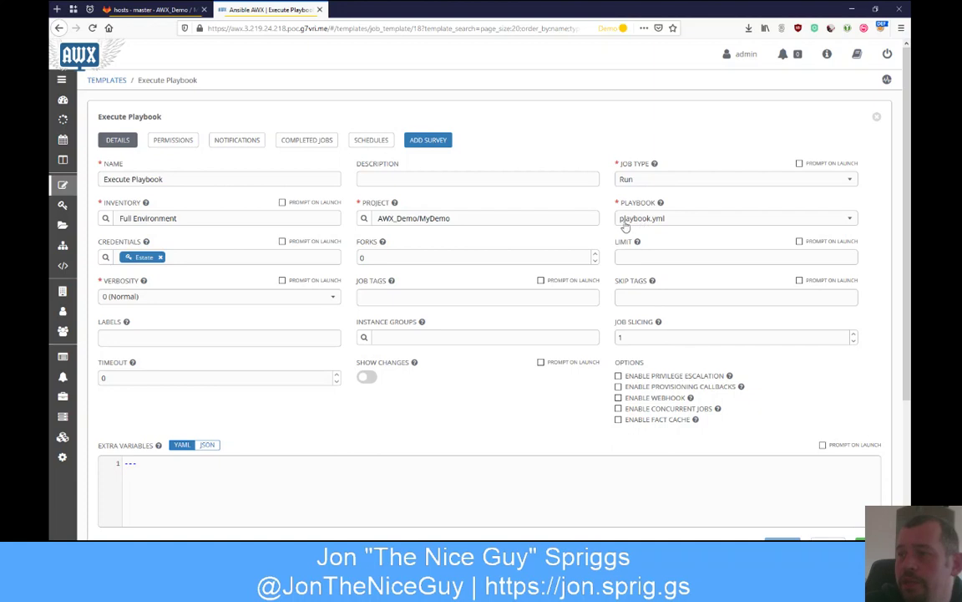
{"action": "left_click", "coordinate": [684, 222]}
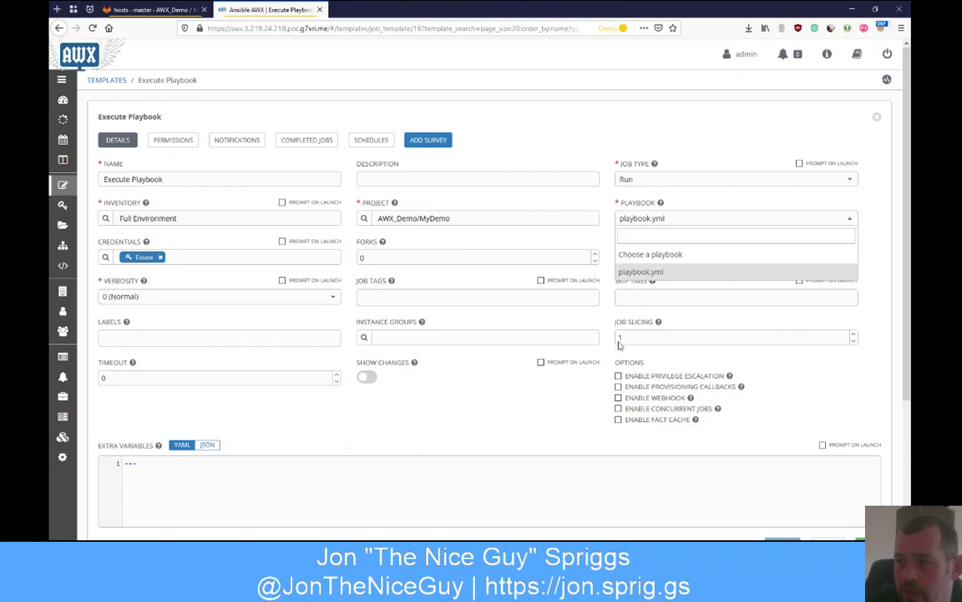
{"action": "left_click", "coordinate": [685, 219]}
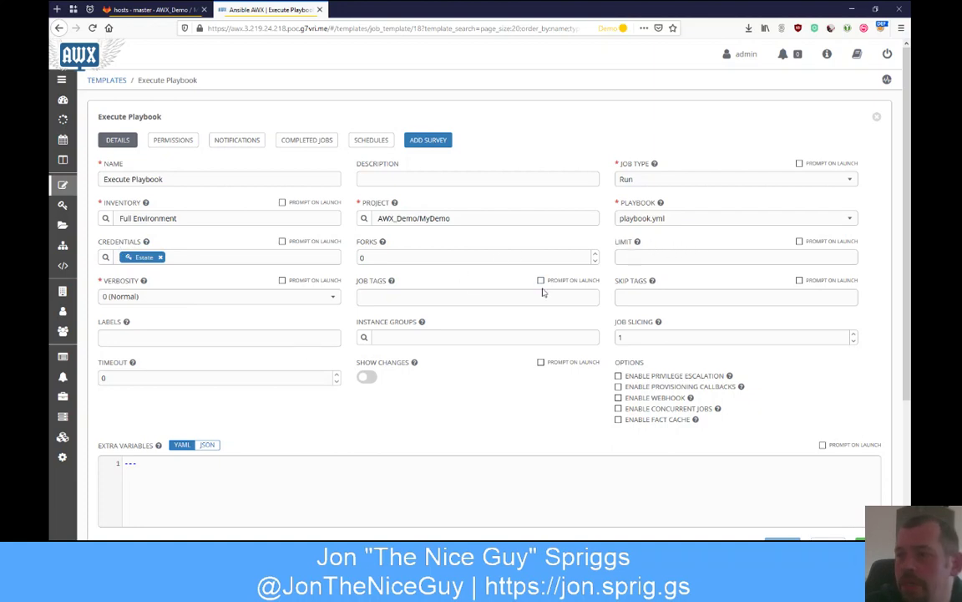
{"action": "left_click", "coordinate": [384, 243]}
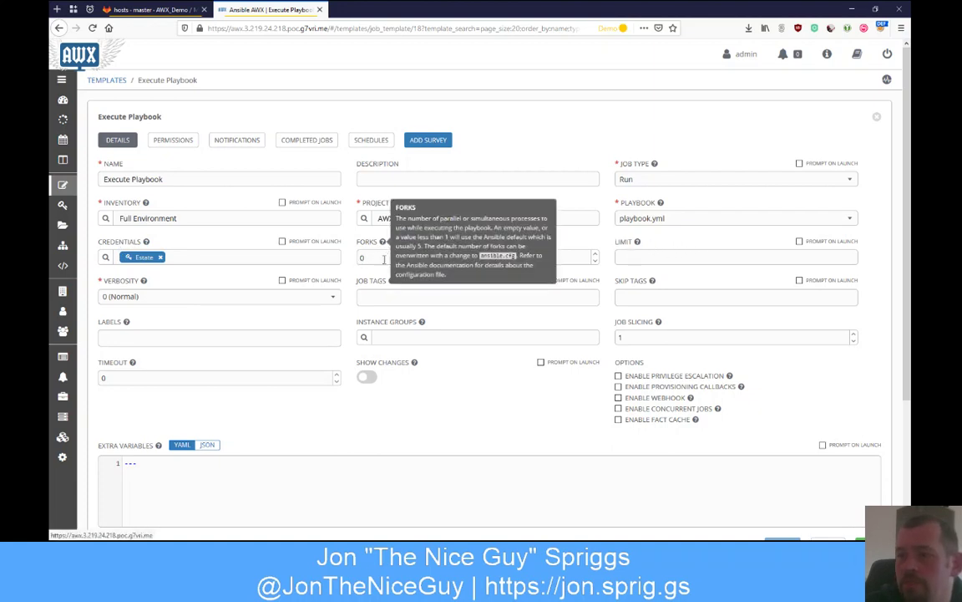
{"action": "left_click", "coordinate": [457, 402]}
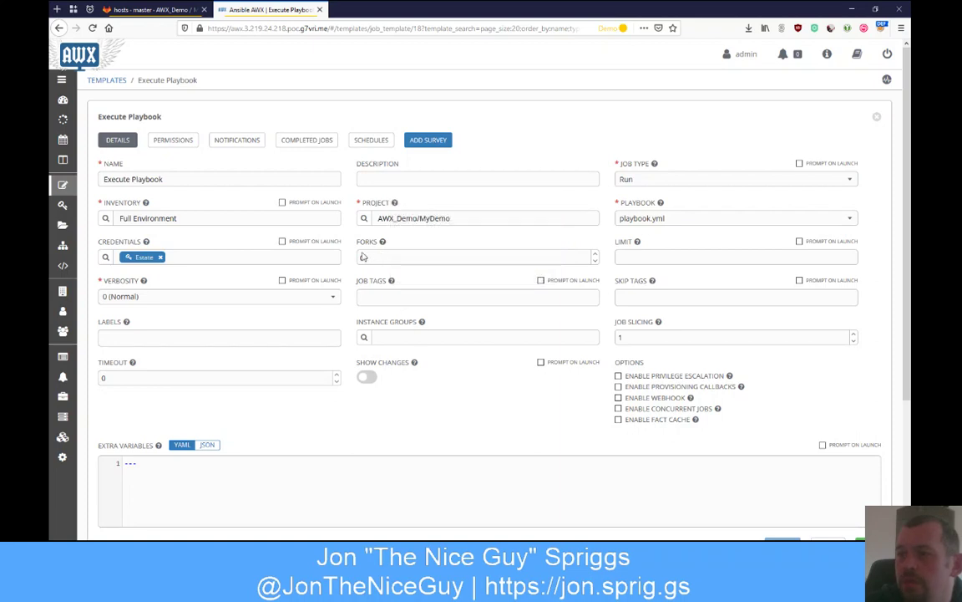
Step: Examine the available verbosity levels for the template, and leave the setting at 0 (Normal)
{"action": "left_click", "coordinate": [156, 298]}
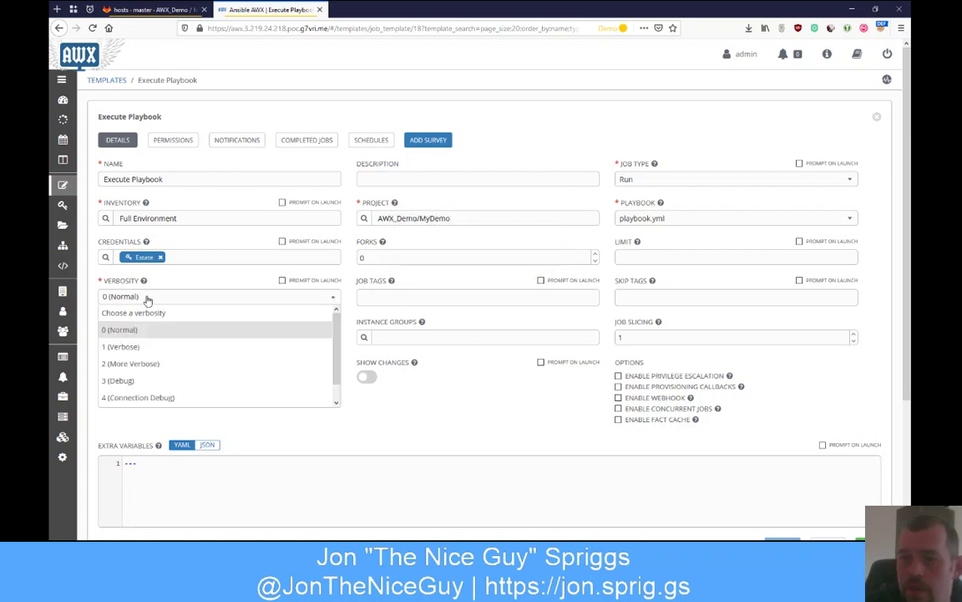
{"action": "left_click", "coordinate": [156, 298]}
{"action": "left_click", "coordinate": [154, 297]}
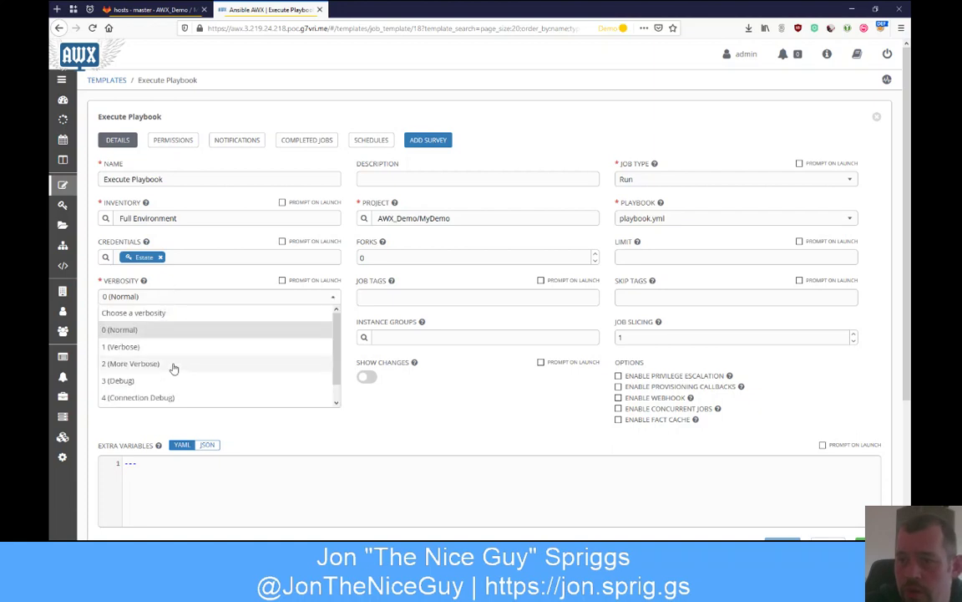
{"action": "scroll", "coordinate": [182, 402], "scroll_direction": "down", "scroll_amount": 1}
{"action": "scroll", "coordinate": [182, 402], "scroll_direction": "down", "scroll_amount": 1}
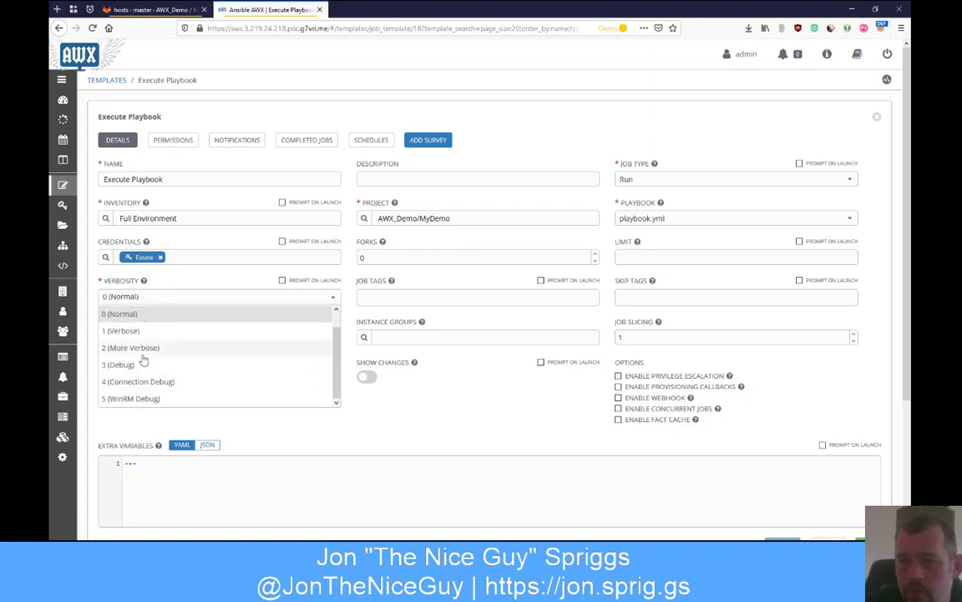
{"action": "left_click", "coordinate": [176, 283]}
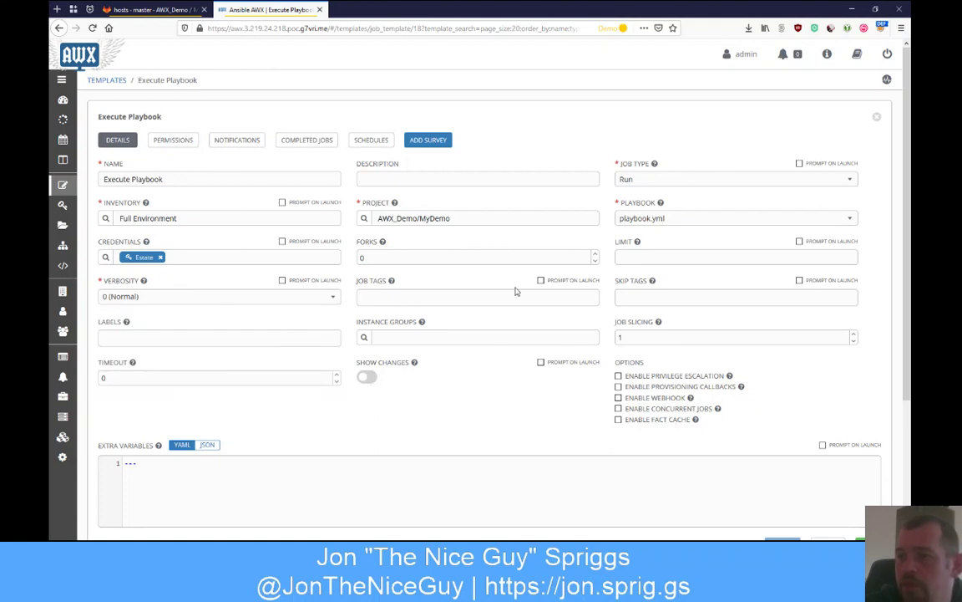
Step: Read the help for the template's job tags and labels
{"action": "left_click", "coordinate": [391, 281]}
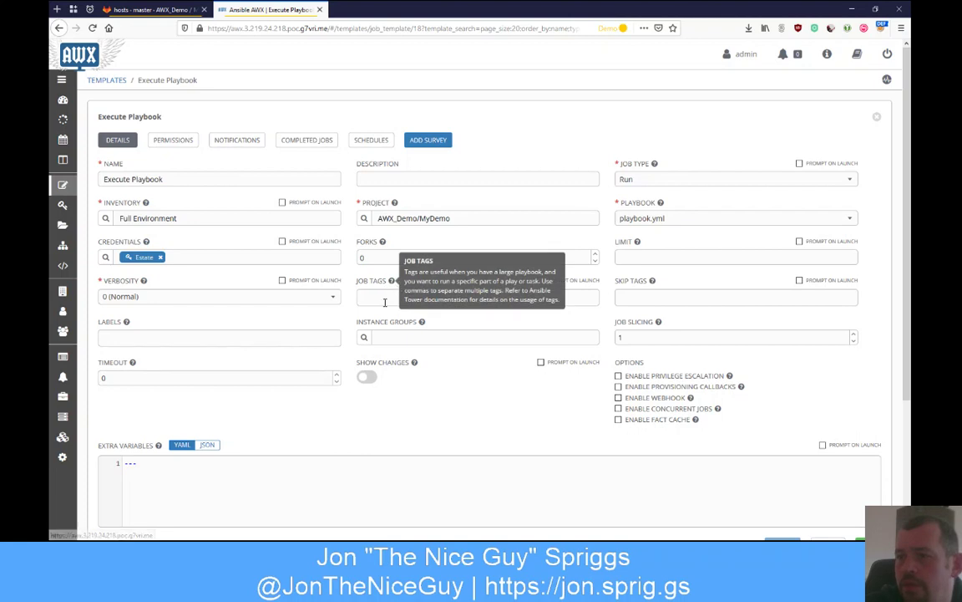
{"action": "left_click", "coordinate": [370, 280]}
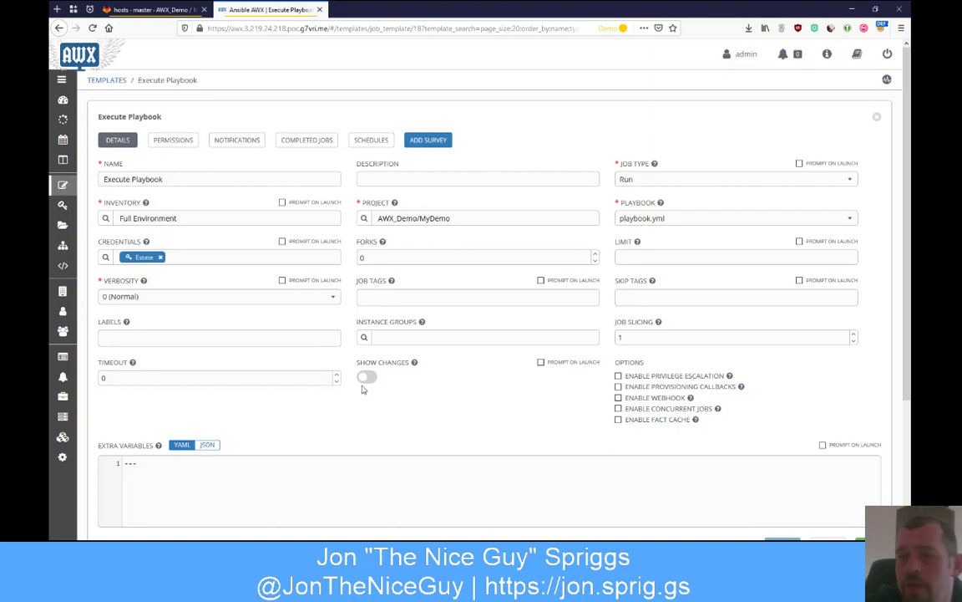
{"action": "left_click", "coordinate": [127, 323]}
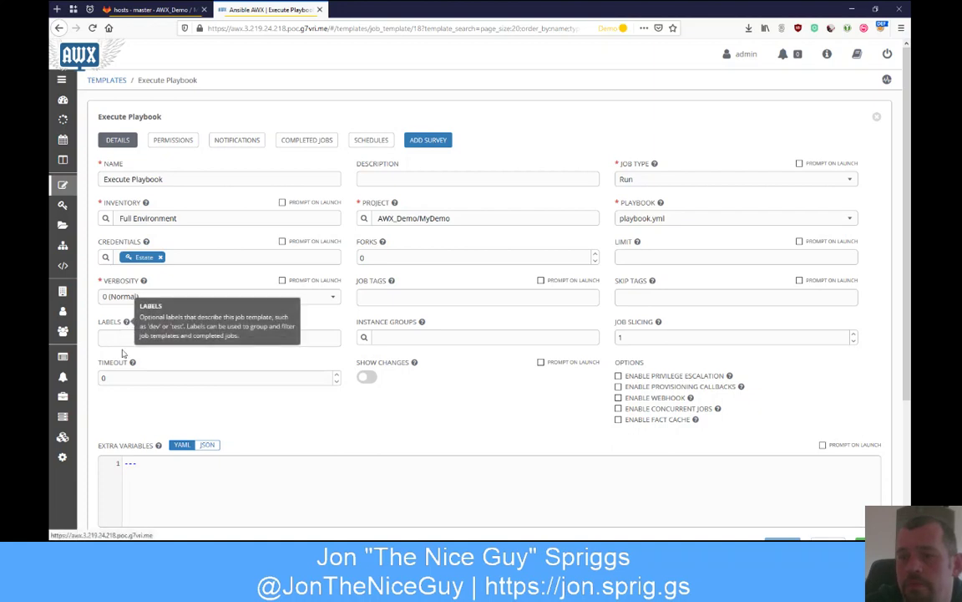
Step: Review the rest of the Execute Playbook template's settings and the option to launch it from the templates list
{"action": "left_click", "coordinate": [176, 364]}
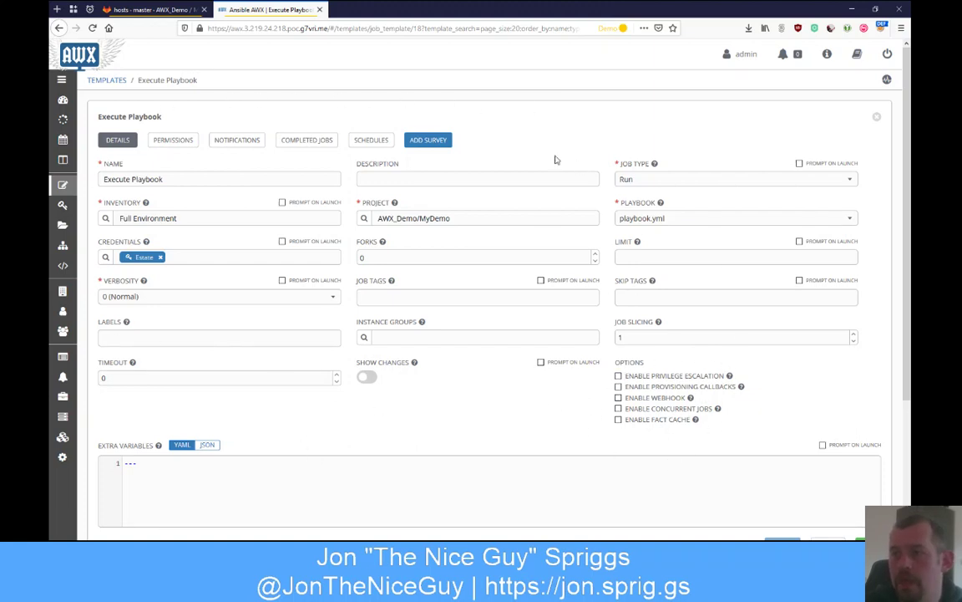
{"action": "scroll", "coordinate": [556, 339], "scroll_direction": "down", "scroll_amount": 3}
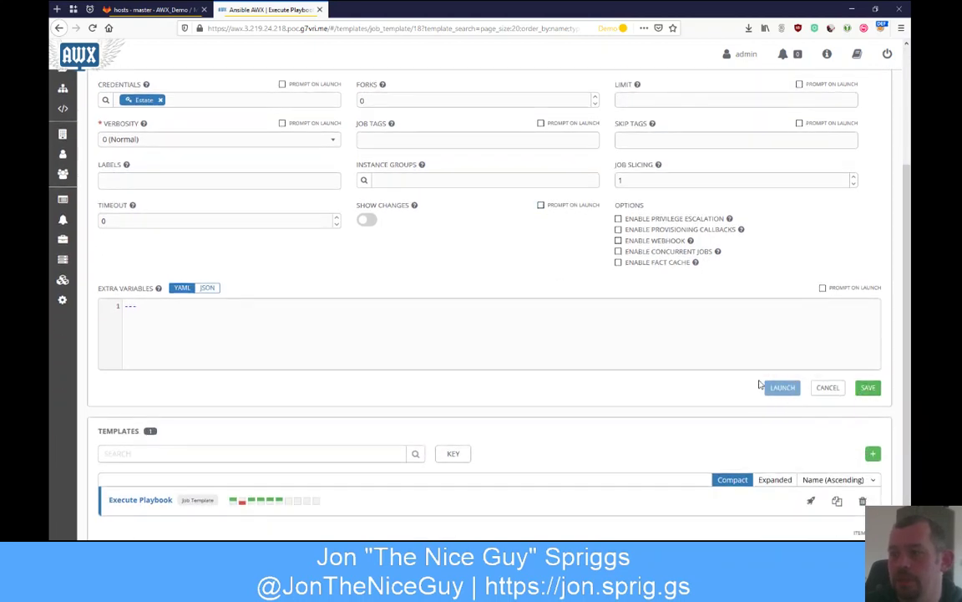
{"action": "scroll", "coordinate": [693, 294], "scroll_direction": "up", "scroll_amount": 3}
{"action": "scroll", "coordinate": [481, 210], "scroll_direction": "down", "scroll_amount": 2}
{"action": "scroll", "coordinate": [491, 280], "scroll_direction": "down", "scroll_amount": 1}
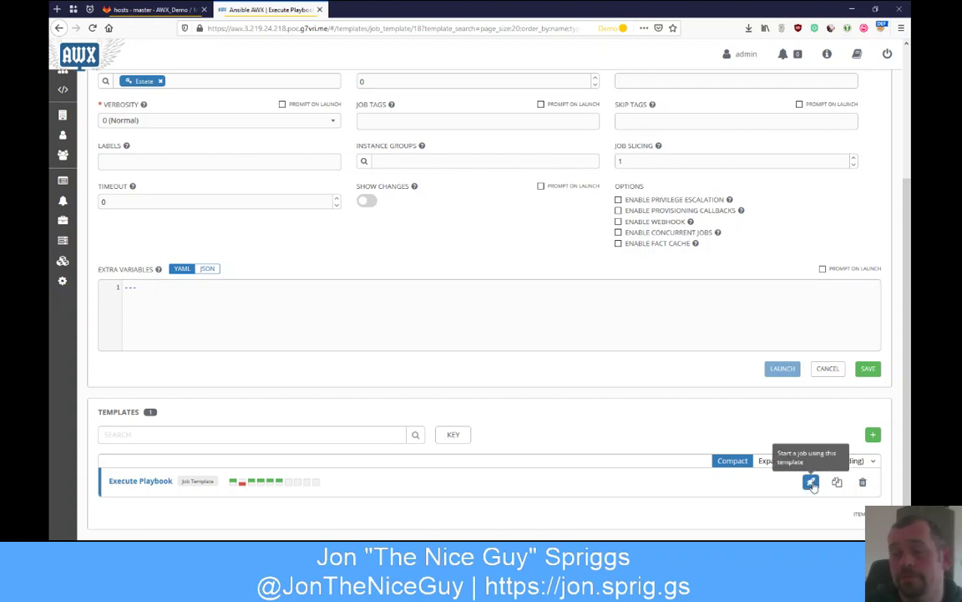
{"action": "scroll", "coordinate": [240, 313], "scroll_direction": "up", "scroll_amount": 3}
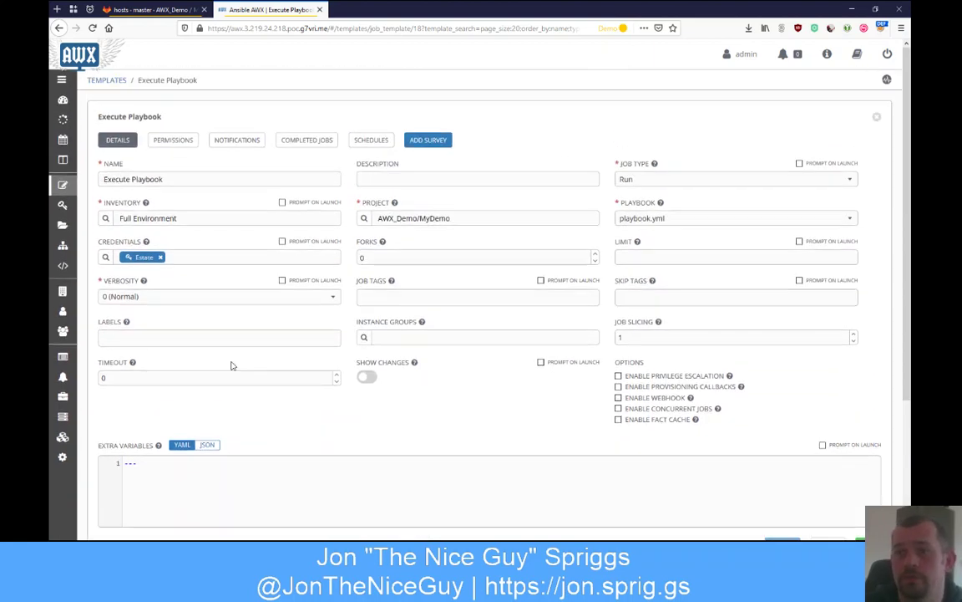
Step: Open the AWX_Demo/MyDemo project and compare its name with the repository path in the SCM URL
{"action": "left_click", "coordinate": [63, 226]}
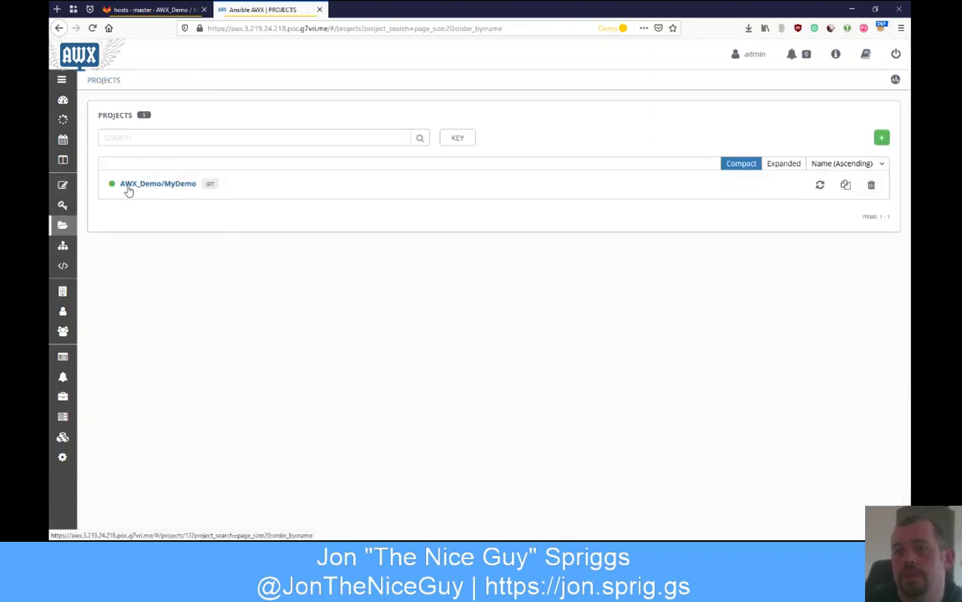
{"action": "left_click", "coordinate": [172, 185]}
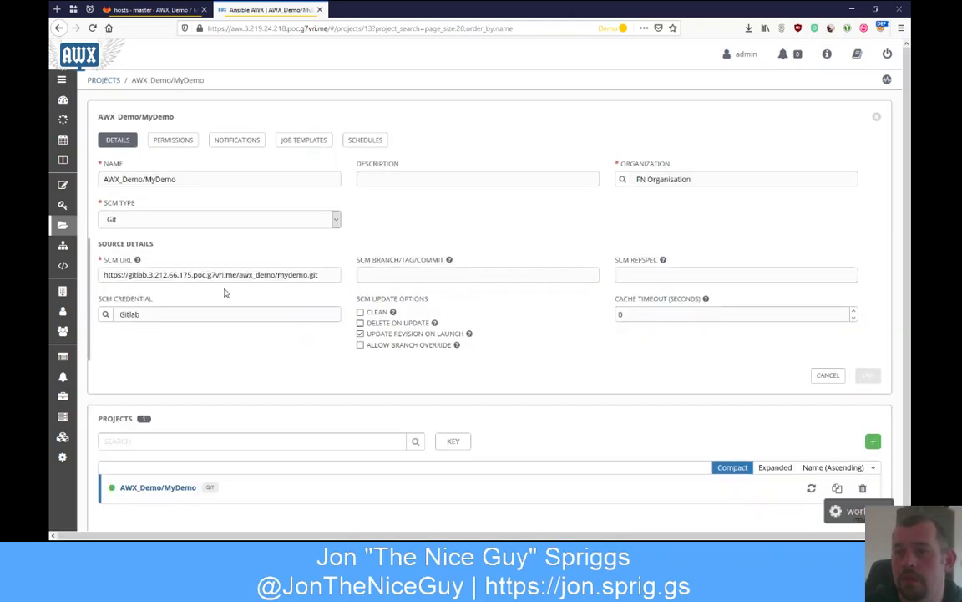
{"action": "left_click_drag", "start_coordinate": [240, 272], "coordinate": [307, 276]}
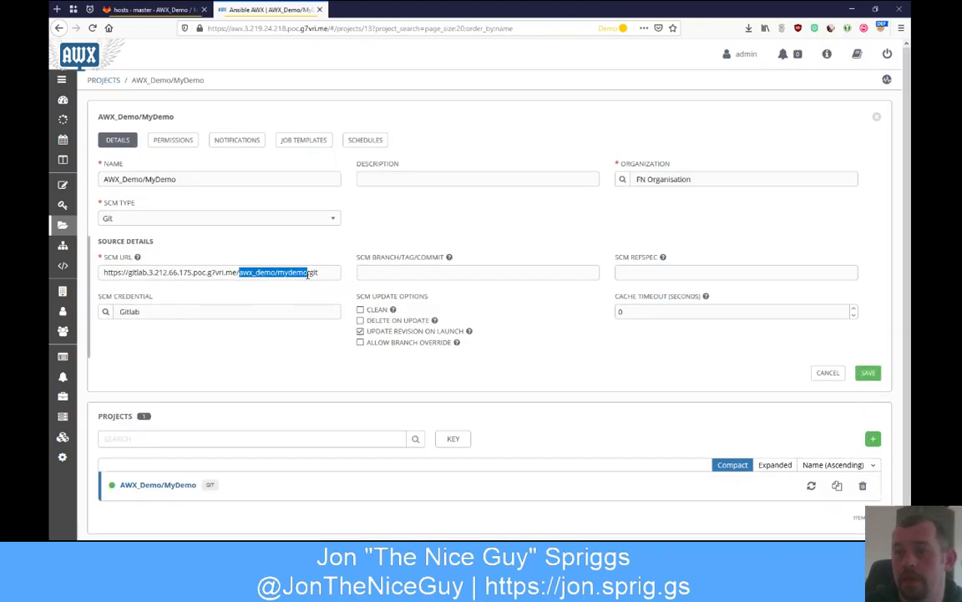
{"action": "left_click", "coordinate": [198, 178]}
{"action": "triple_click", "coordinate": [125, 182]}
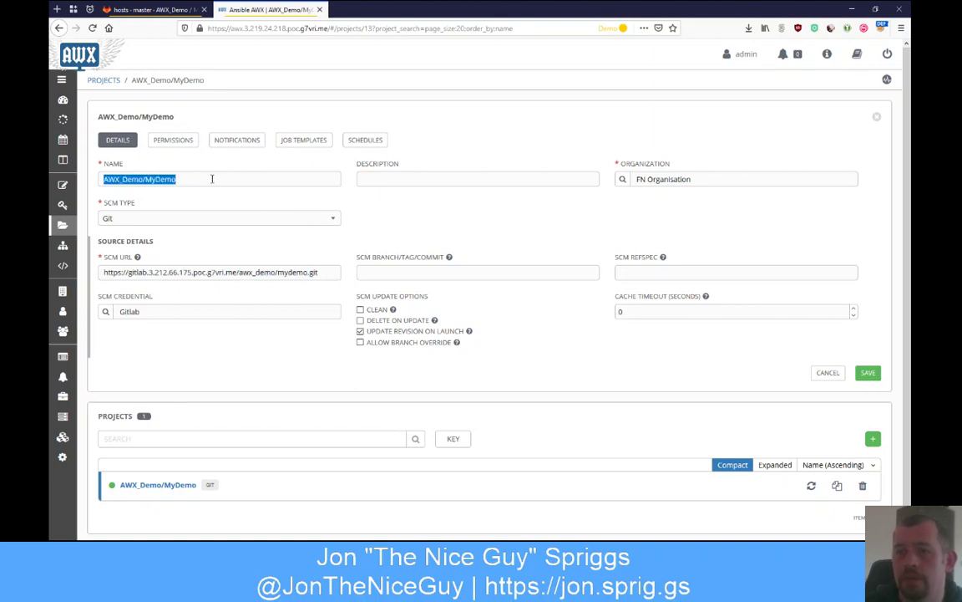
{"action": "left_click", "coordinate": [216, 179]}
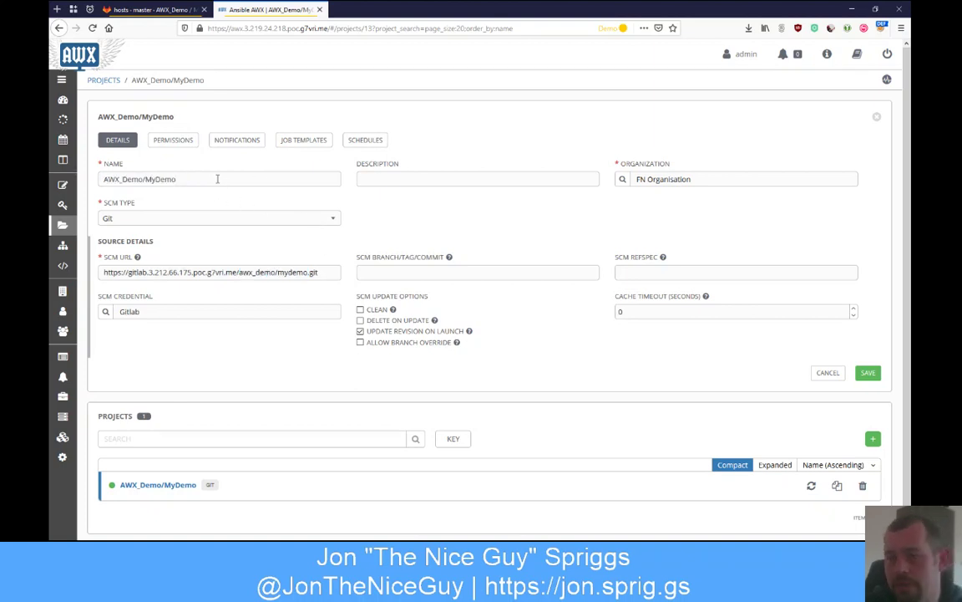
{"action": "triple_click", "coordinate": [188, 178]}
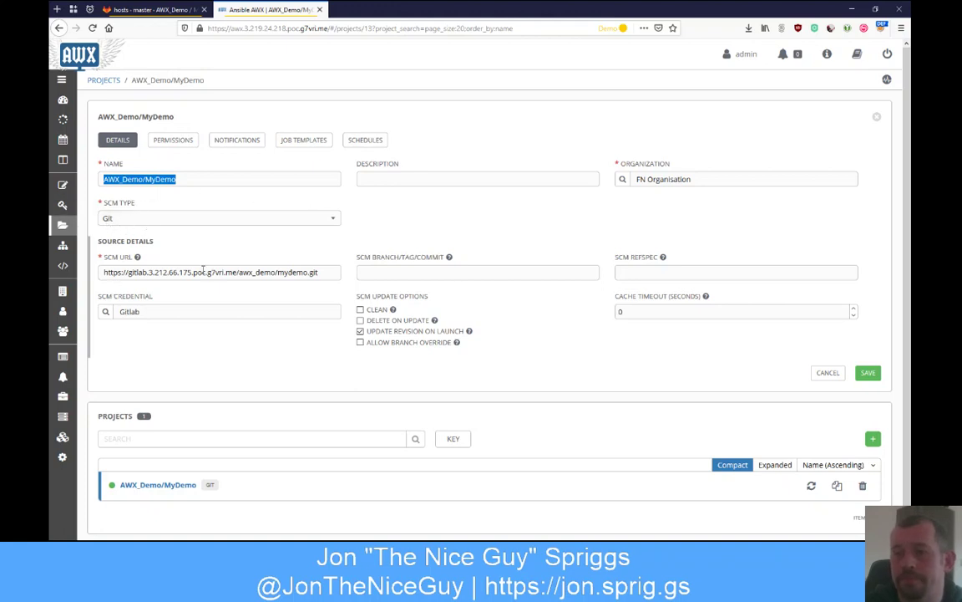
Step: Read the help for the project's SCM URL and examine the available SCM types, leaving Git selected
{"action": "left_click", "coordinate": [137, 257]}
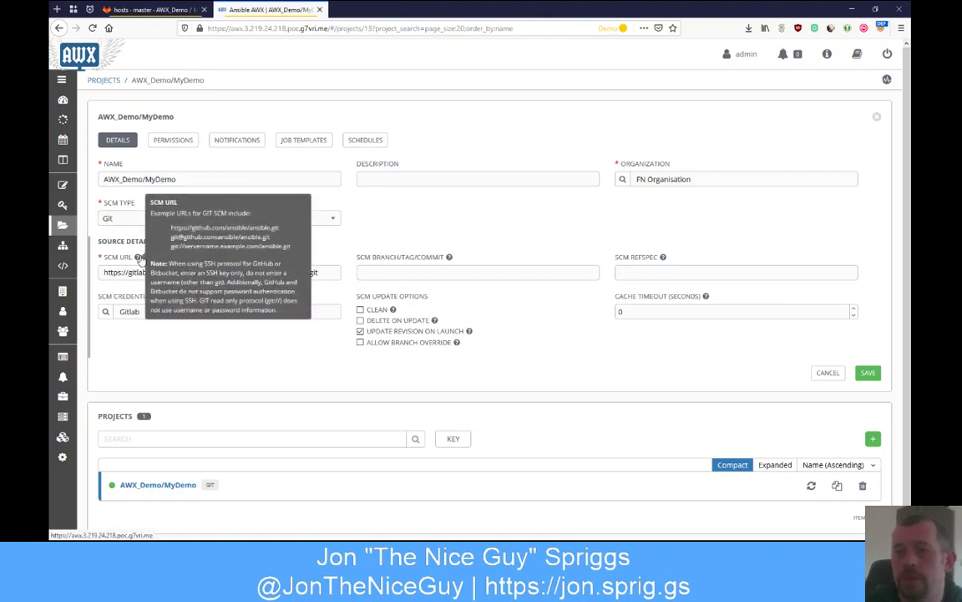
{"action": "left_click", "coordinate": [232, 365]}
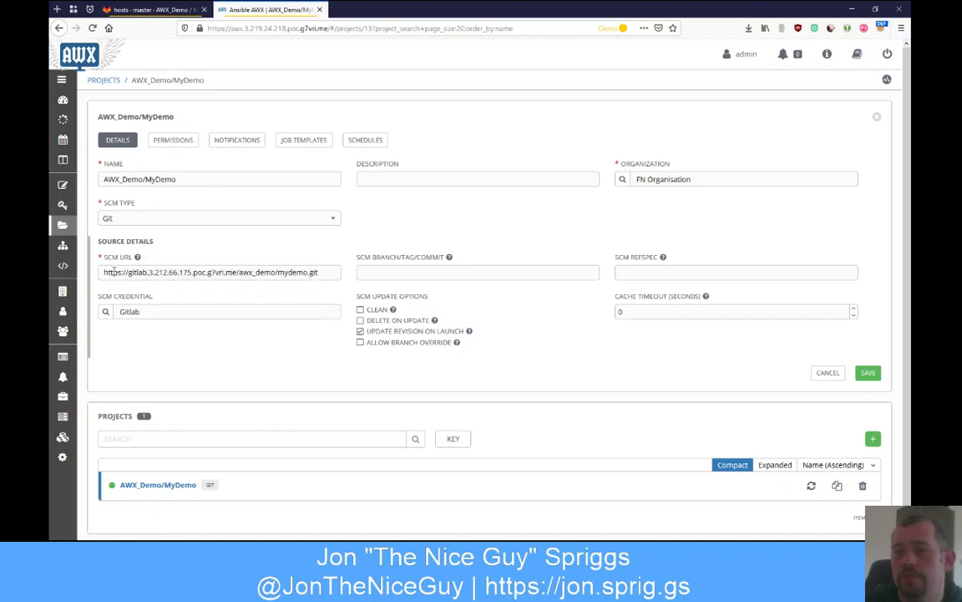
{"action": "left_click_drag", "start_coordinate": [105, 273], "coordinate": [323, 272]}
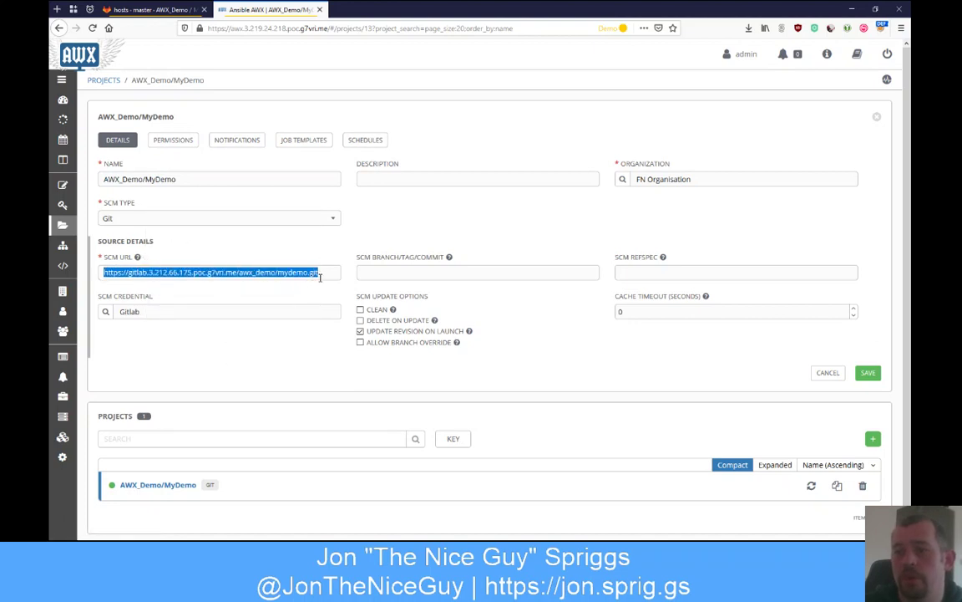
{"action": "left_click", "coordinate": [329, 272]}
{"action": "left_click", "coordinate": [159, 219]}
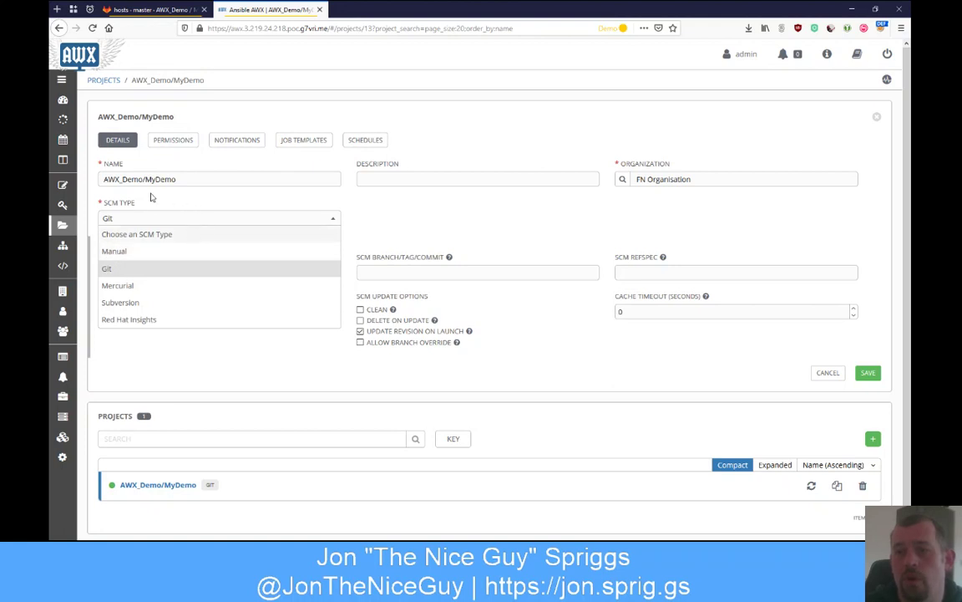
{"action": "left_click", "coordinate": [139, 218]}
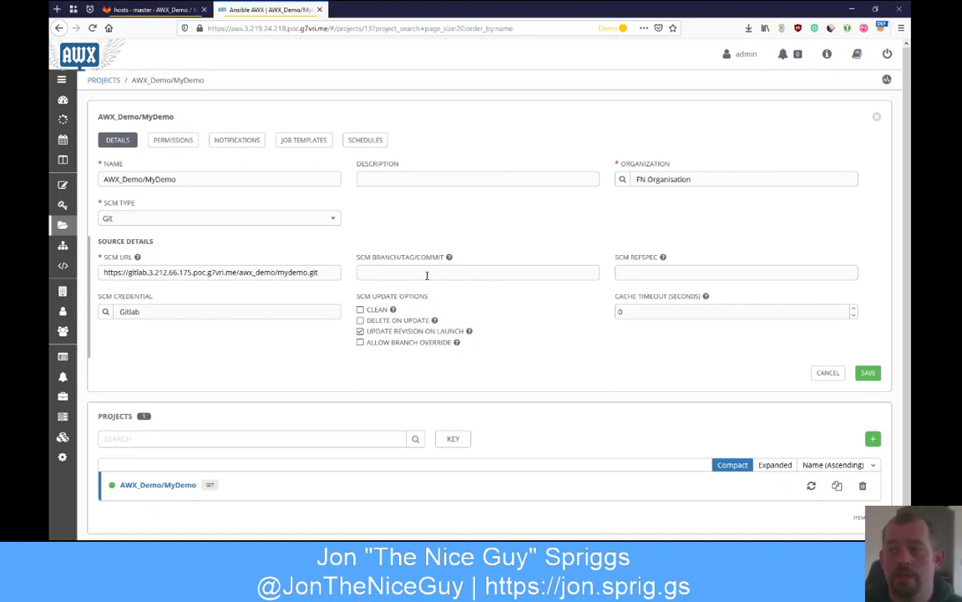
Step: Examine the project's SCM branch setting, the server address in its SCM URL, its update options and cache timeout
{"action": "left_click", "coordinate": [427, 274]}
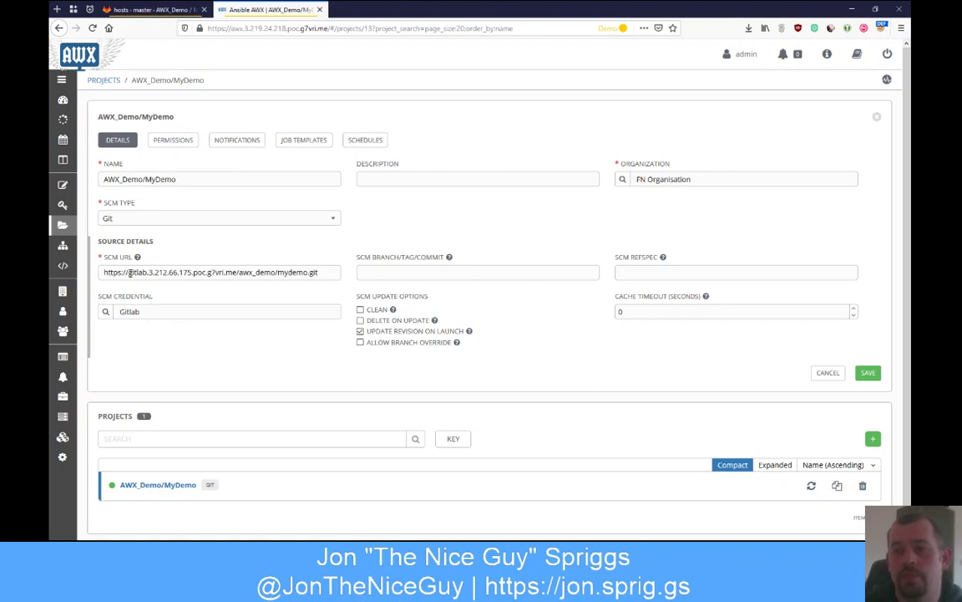
{"action": "left_click_drag", "start_coordinate": [128, 273], "coordinate": [238, 272]}
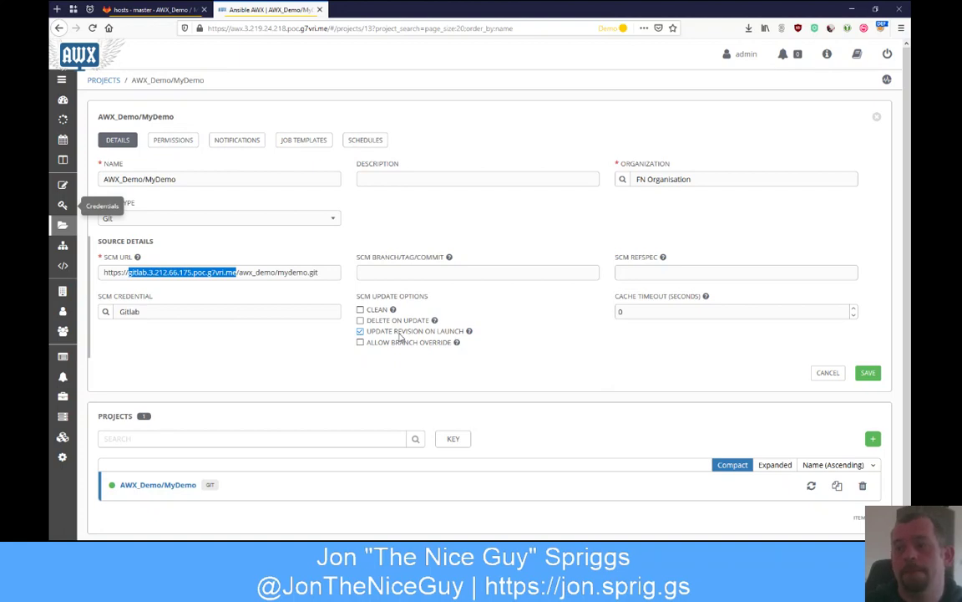
{"action": "left_click", "coordinate": [392, 261]}
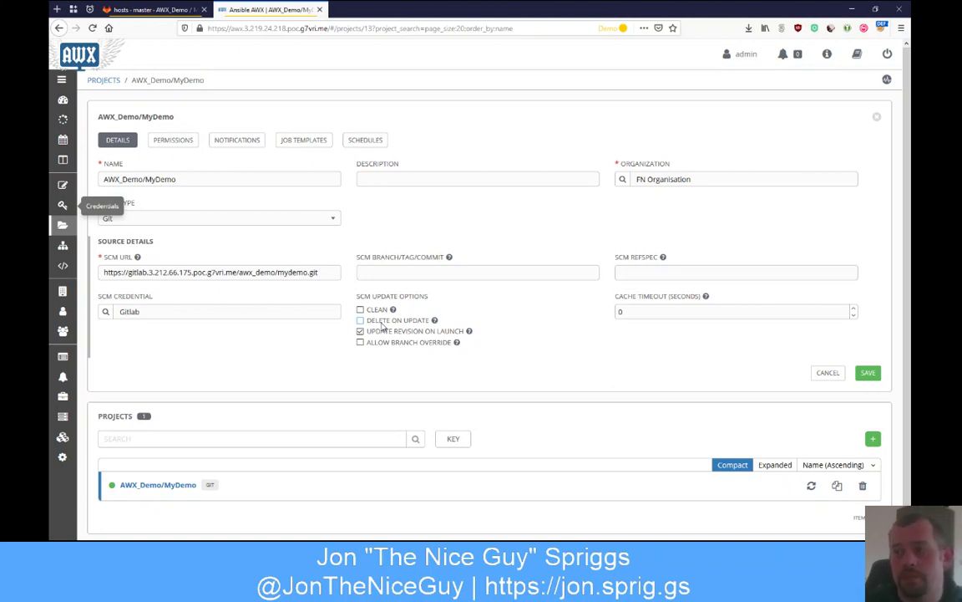
{"action": "double_click", "coordinate": [634, 311]}
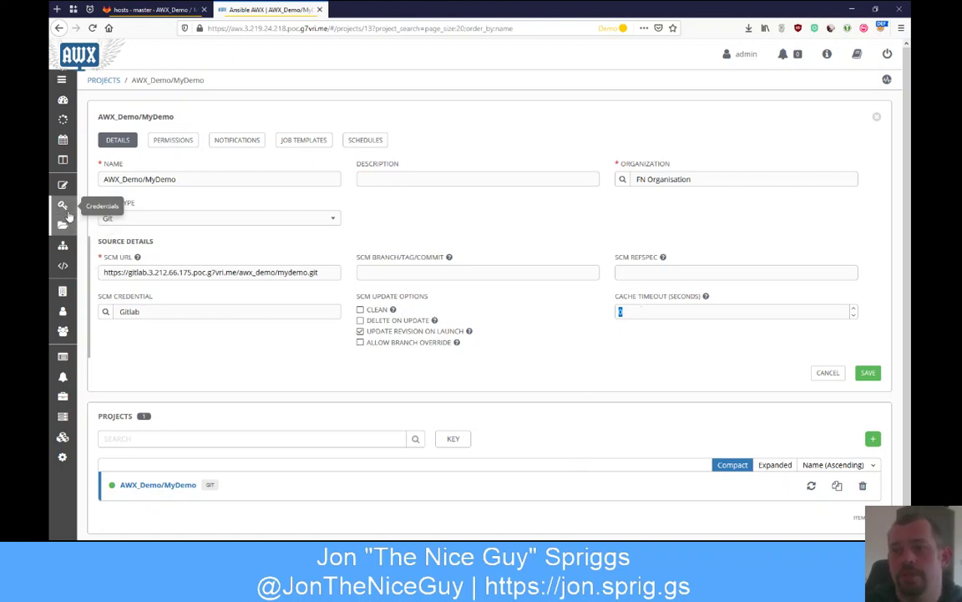
{"action": "left_click", "coordinate": [246, 368]}
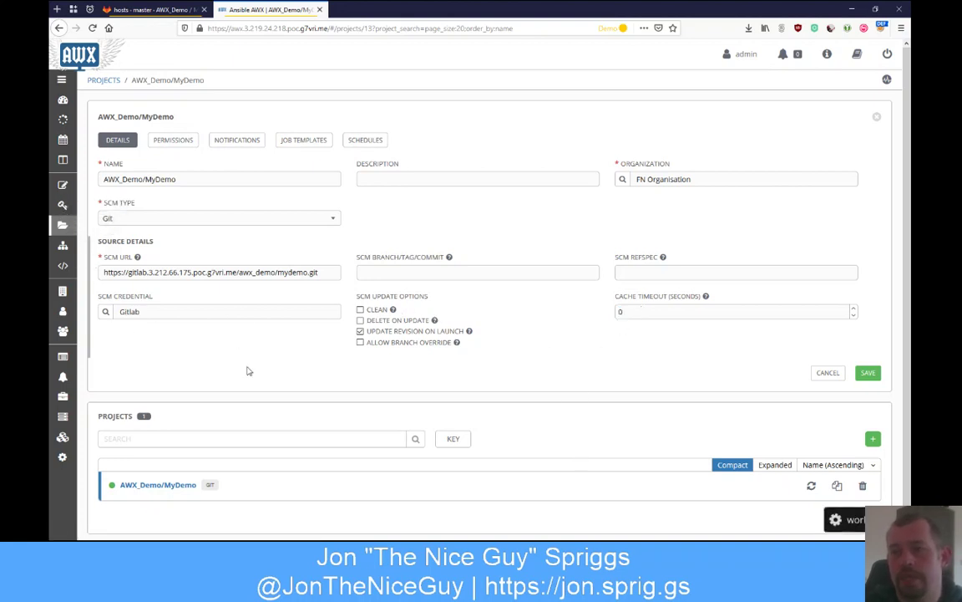
Step: View the credentials list and examine the kinds and owners of the Estate, Azure and AWS credentials
{"action": "key", "text": "alt+Left"}
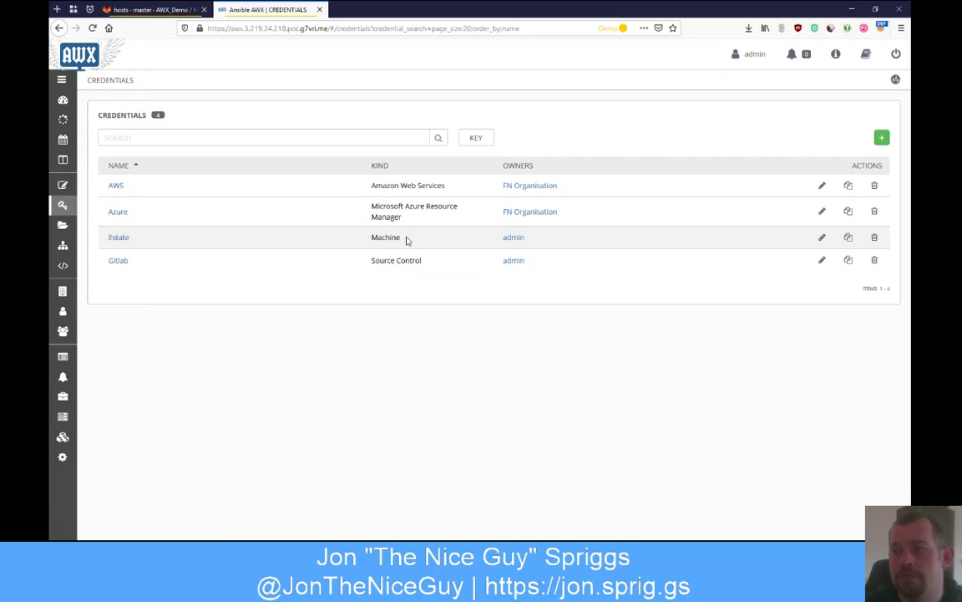
{"action": "left_click_drag", "start_coordinate": [372, 237], "coordinate": [402, 239]}
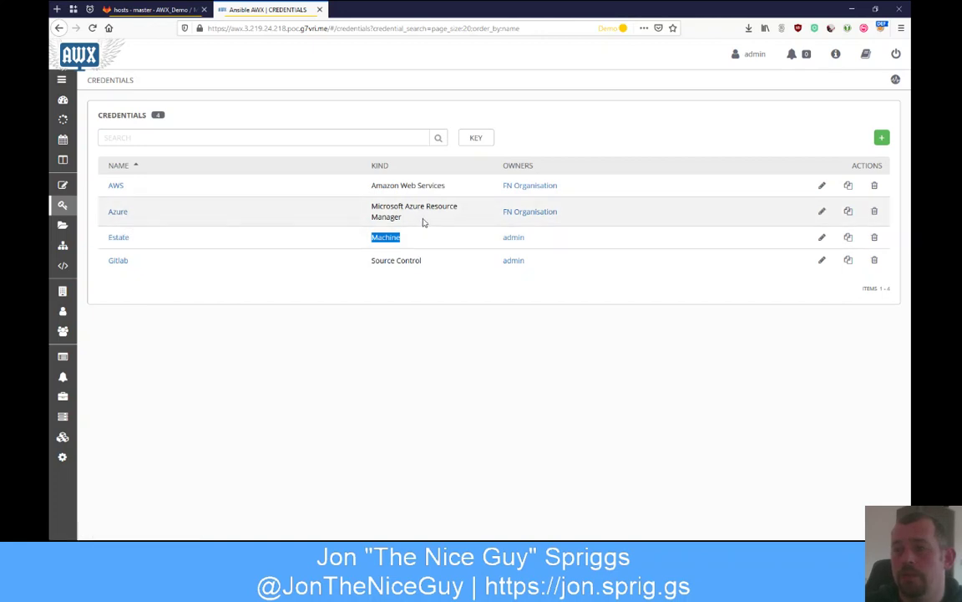
{"action": "left_click_drag", "start_coordinate": [417, 219], "coordinate": [371, 198]}
{"action": "left_click", "coordinate": [368, 200]}
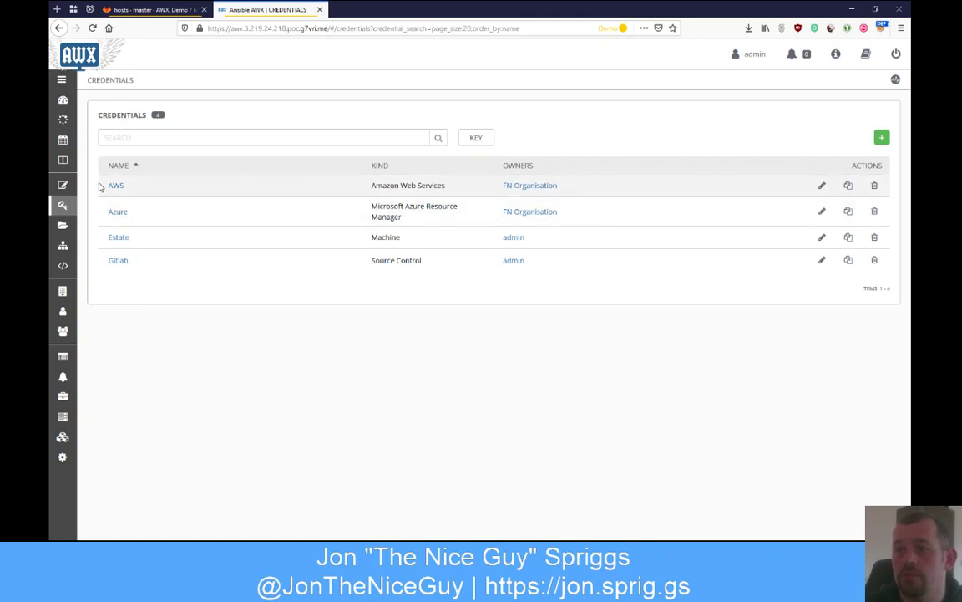
{"action": "left_click_drag", "start_coordinate": [97, 185], "coordinate": [621, 222]}
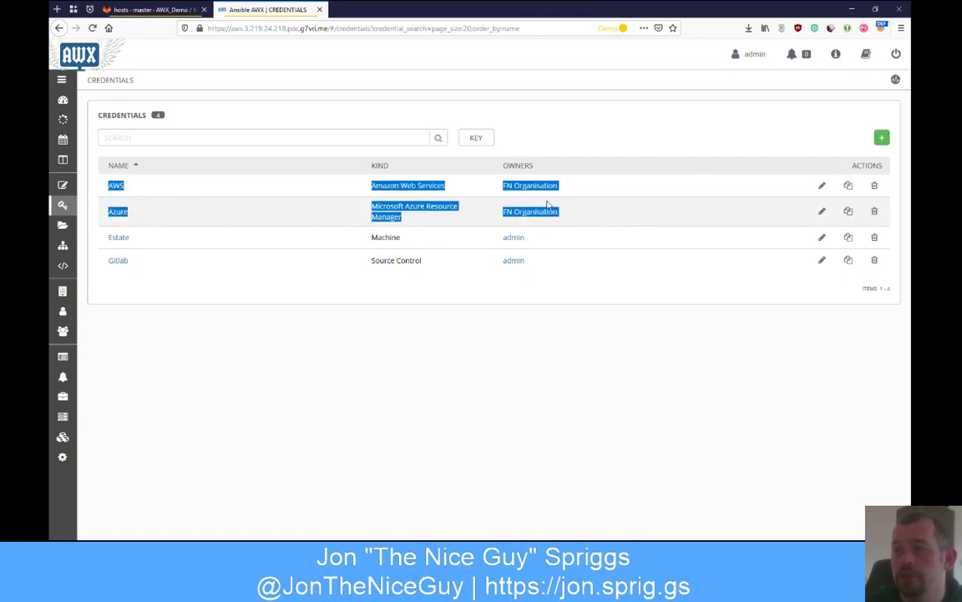
{"action": "left_click", "coordinate": [299, 263]}
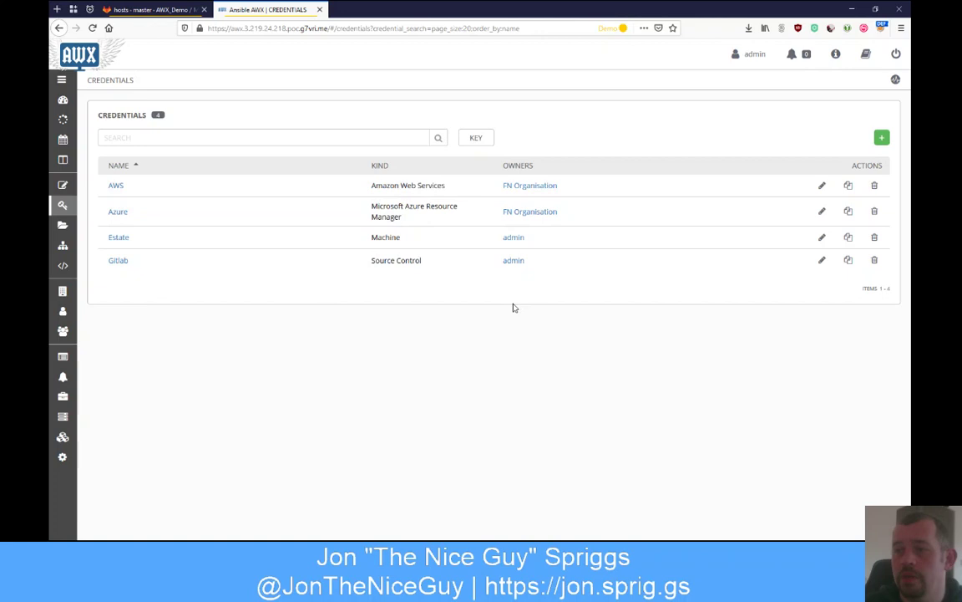
Step: Start a new credential and look through all pages of available credential types, without selecting one
{"action": "left_click", "coordinate": [882, 137]}
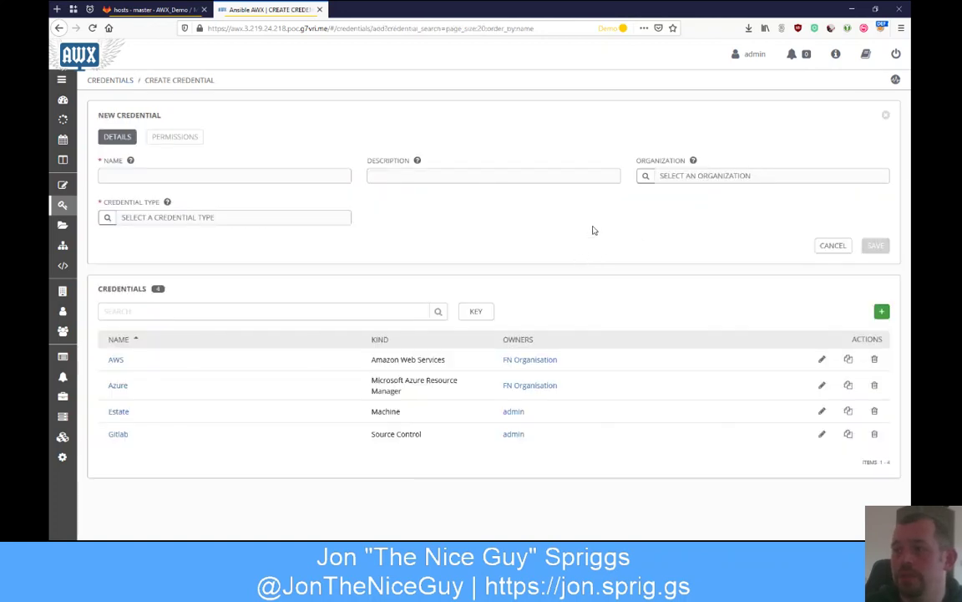
{"action": "left_click", "coordinate": [107, 217]}
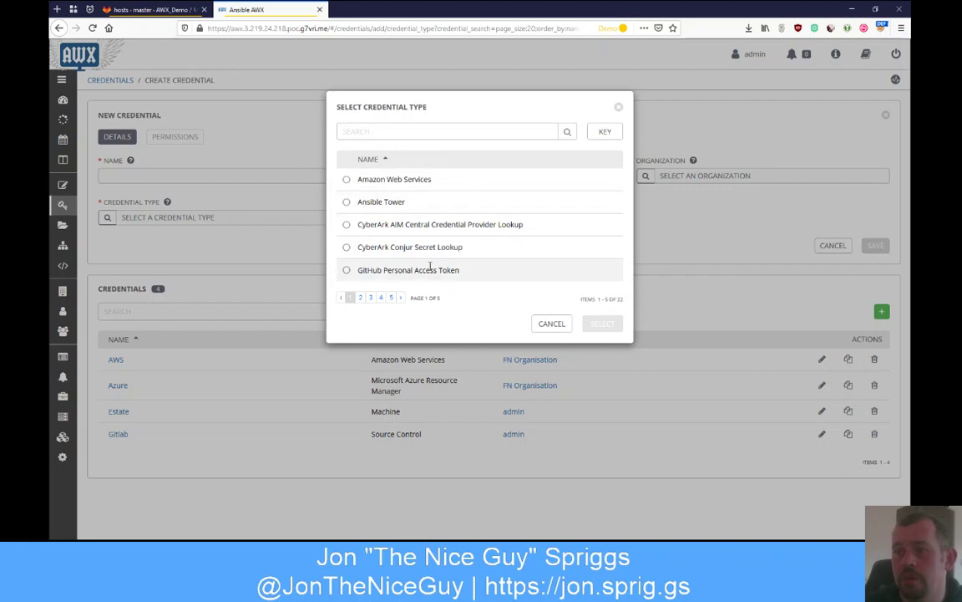
{"action": "left_click", "coordinate": [400, 297]}
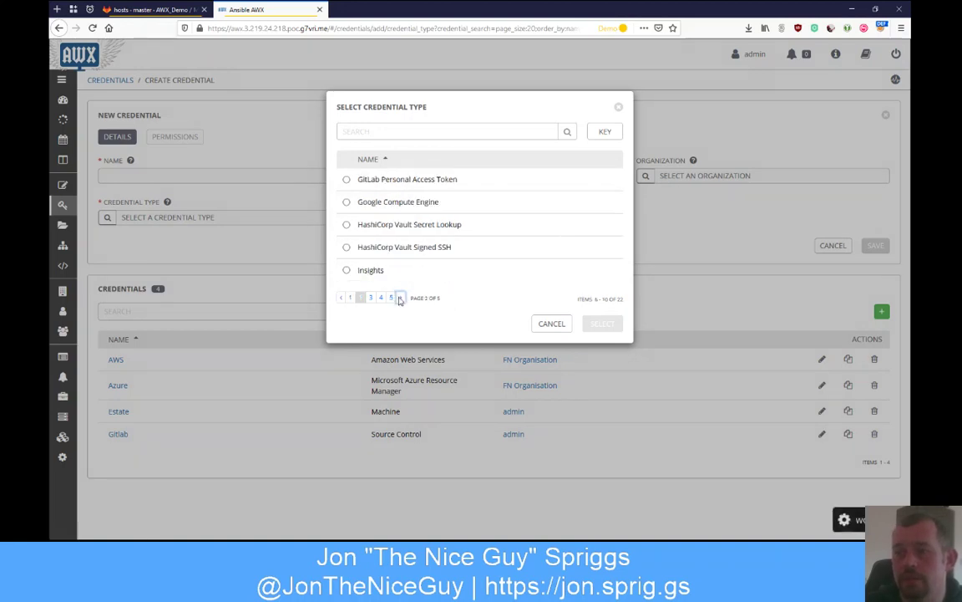
{"action": "left_click", "coordinate": [400, 298]}
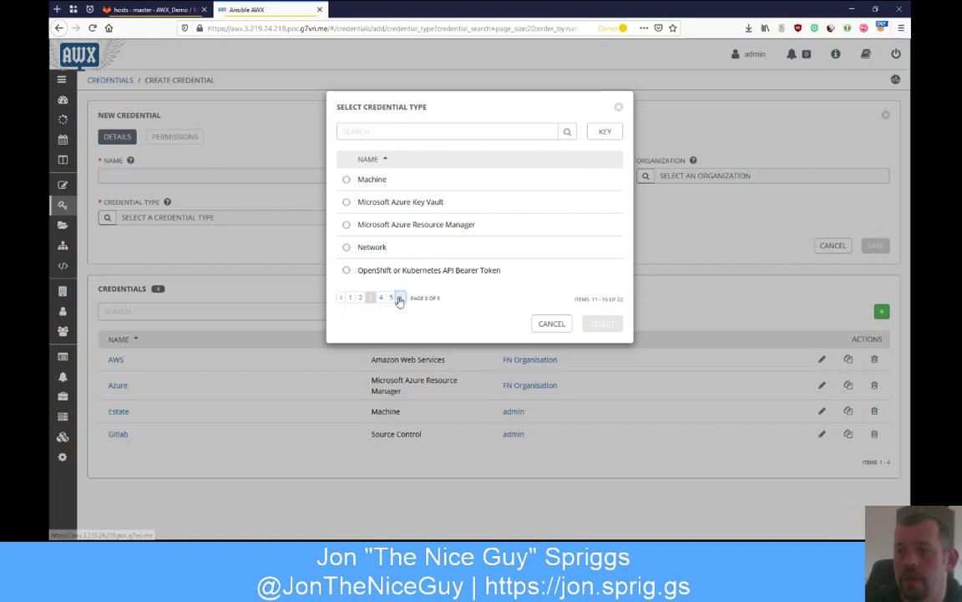
{"action": "left_click", "coordinate": [400, 297]}
{"action": "left_click", "coordinate": [400, 298]}
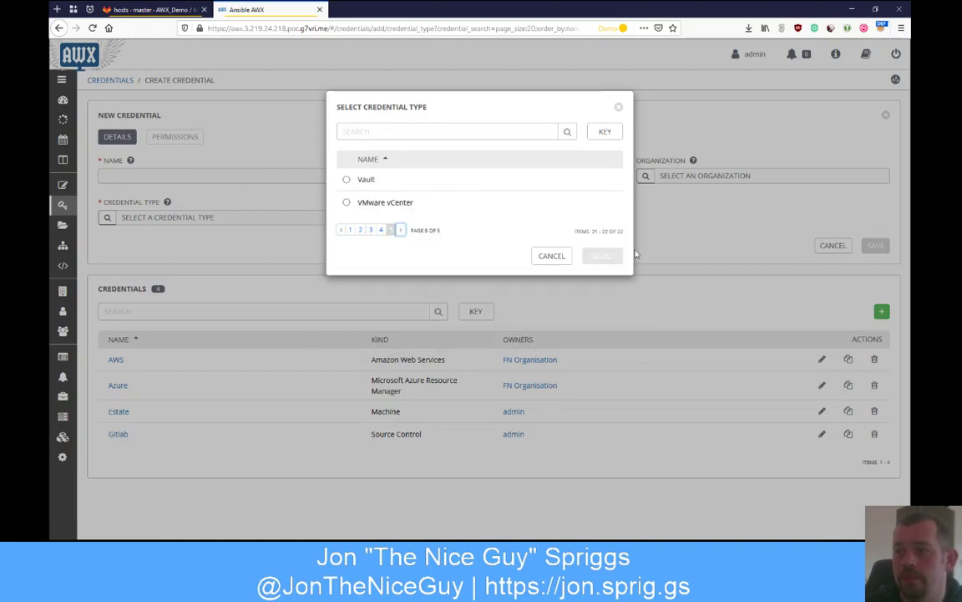
{"action": "left_click", "coordinate": [551, 257]}
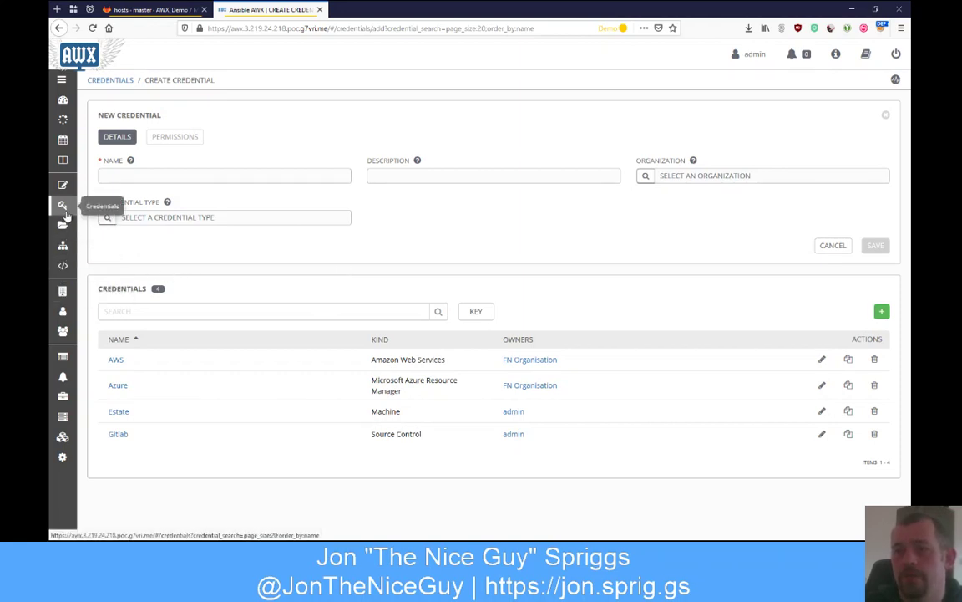
Step: View the organizations and users lists, and examine the new user form and its user type setting without creating a user
{"action": "left_click", "coordinate": [63, 293]}
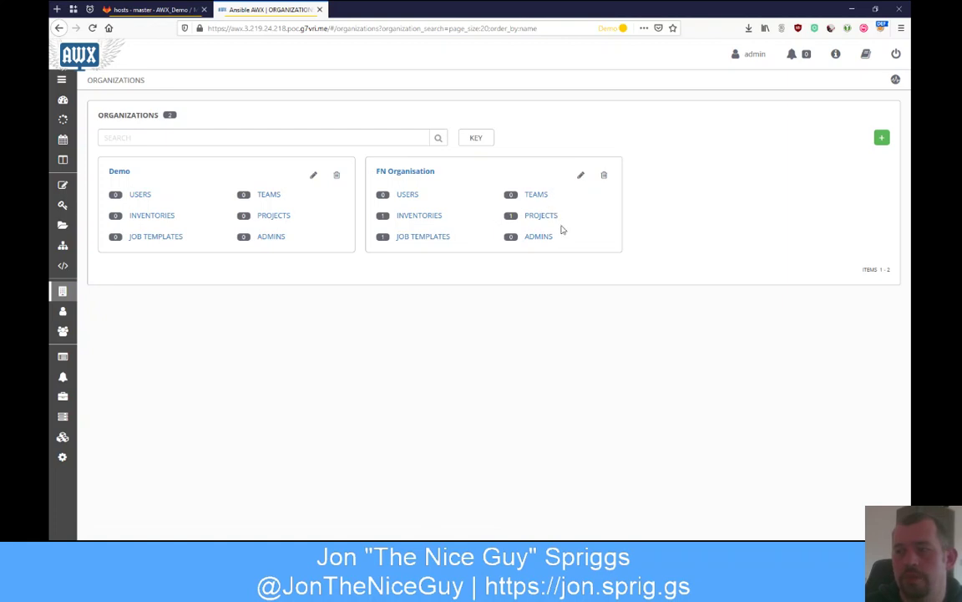
{"action": "left_click", "coordinate": [63, 311]}
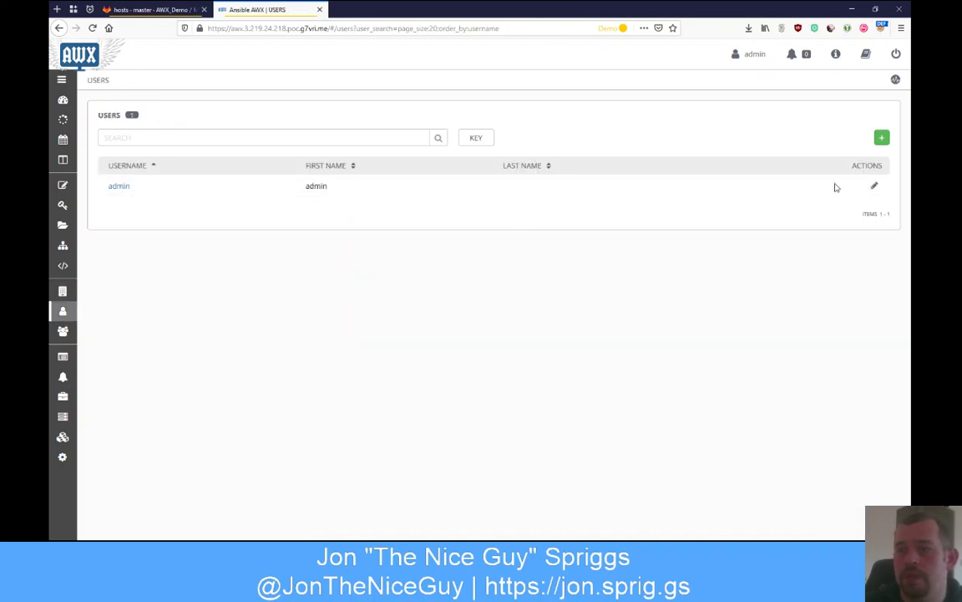
{"action": "left_click", "coordinate": [882, 137]}
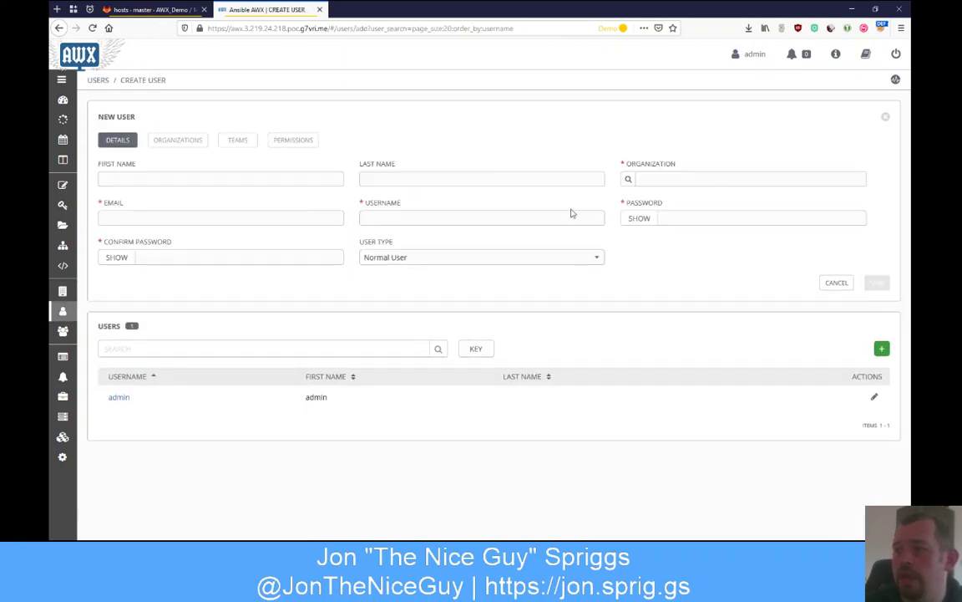
{"action": "left_click", "coordinate": [378, 261]}
{"action": "left_click", "coordinate": [376, 261]}
{"action": "left_click", "coordinate": [838, 283]}
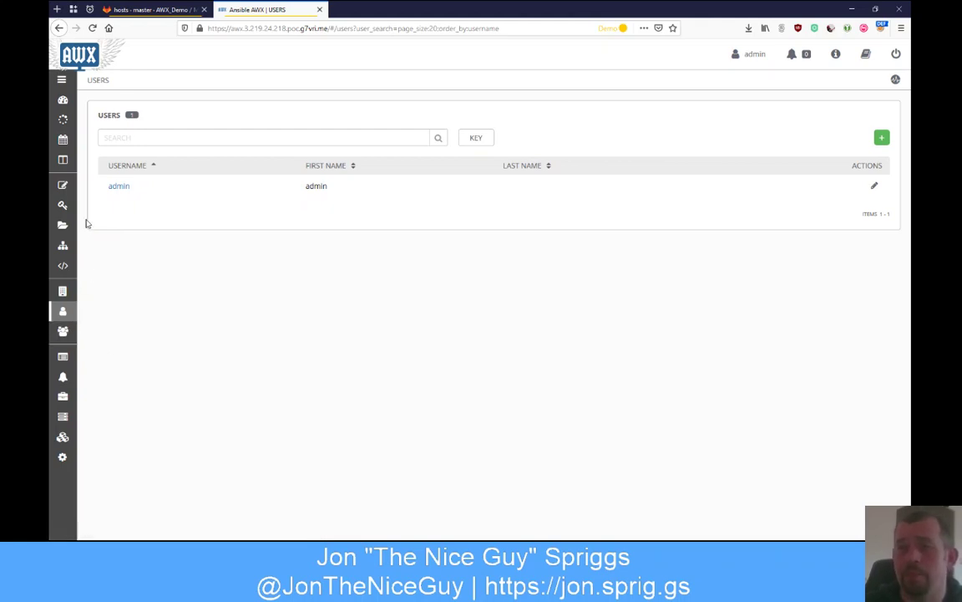
Step: View the Full Environment inventory's details and its list of sources, and look at the hosts file in the GitLab repository
{"action": "left_click", "coordinate": [64, 246]}
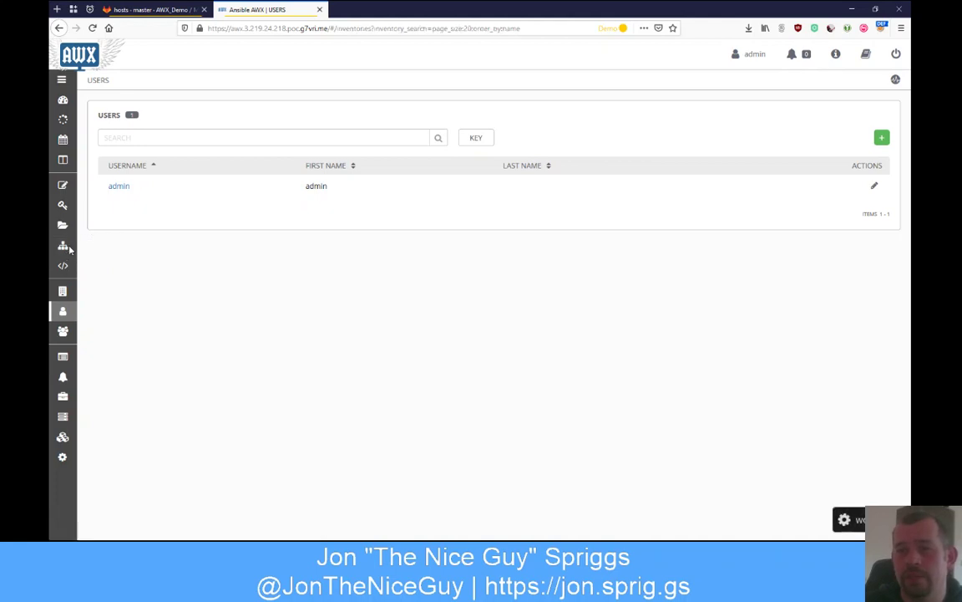
{"action": "left_click", "coordinate": [169, 200]}
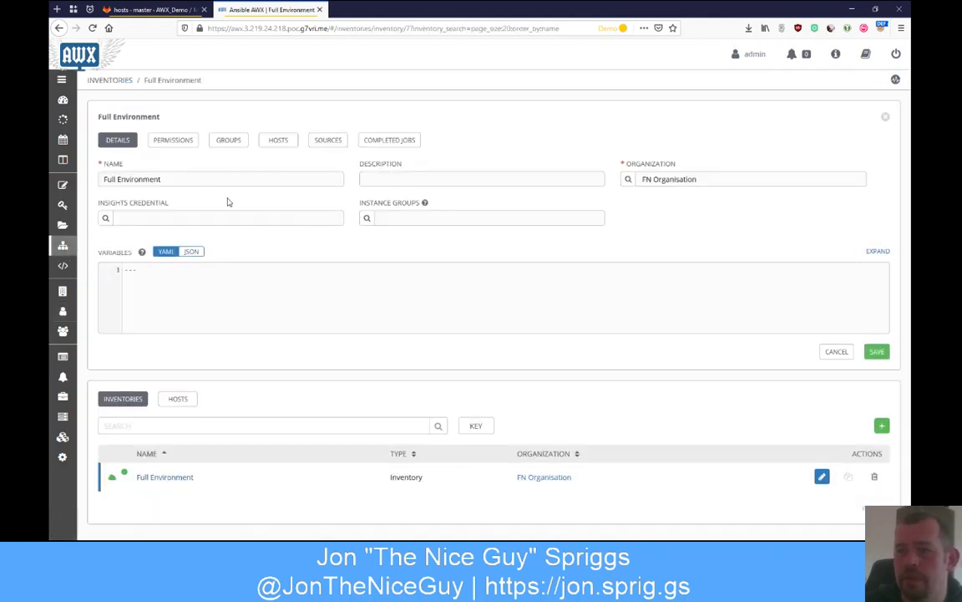
{"action": "left_click", "coordinate": [334, 143]}
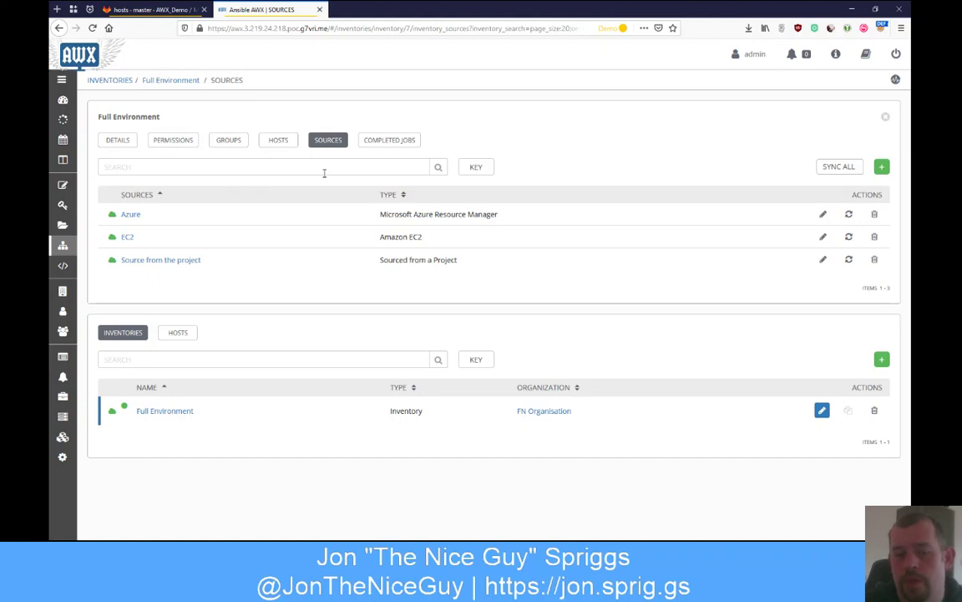
{"action": "left_click", "coordinate": [154, 9]}
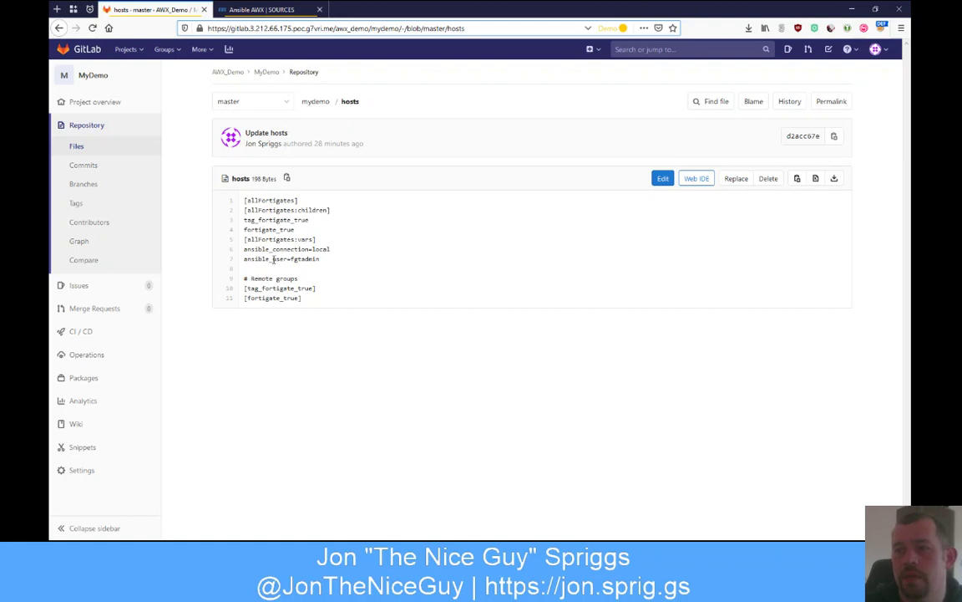
{"action": "left_click", "coordinate": [276, 10]}
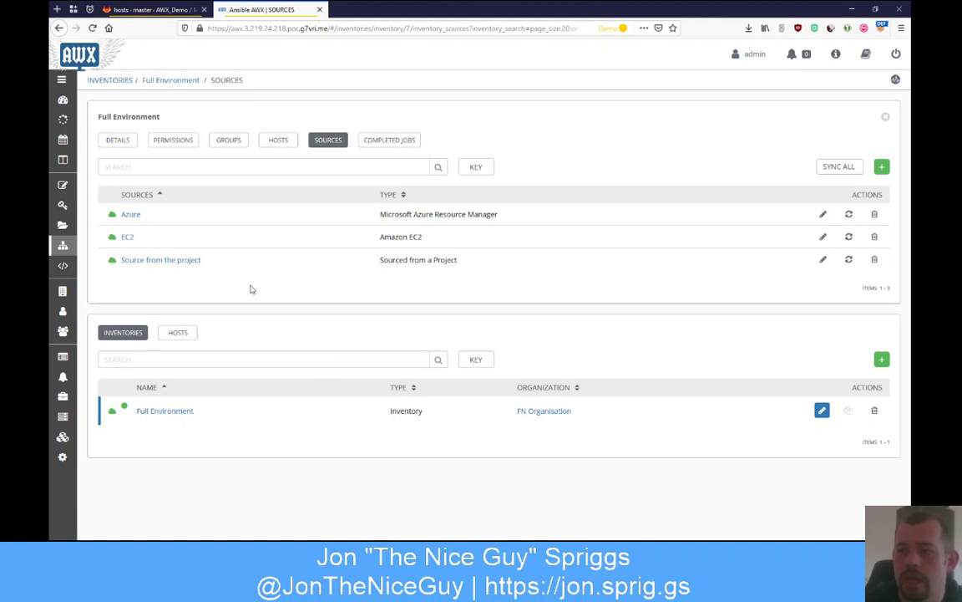
Step: View the Full Environment inventory's groups and its imported hosts
{"action": "left_click", "coordinate": [288, 145]}
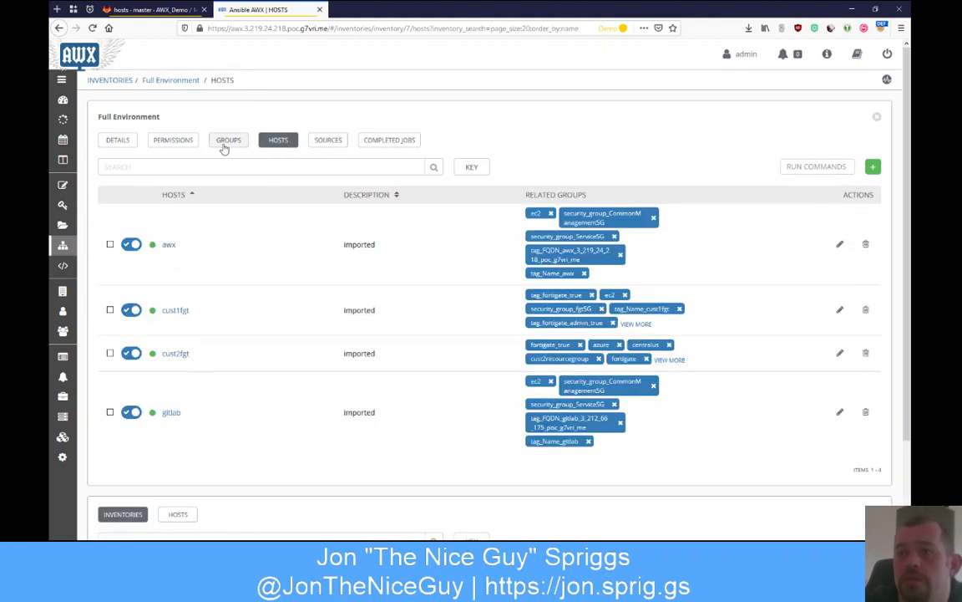
{"action": "left_click", "coordinate": [228, 144]}
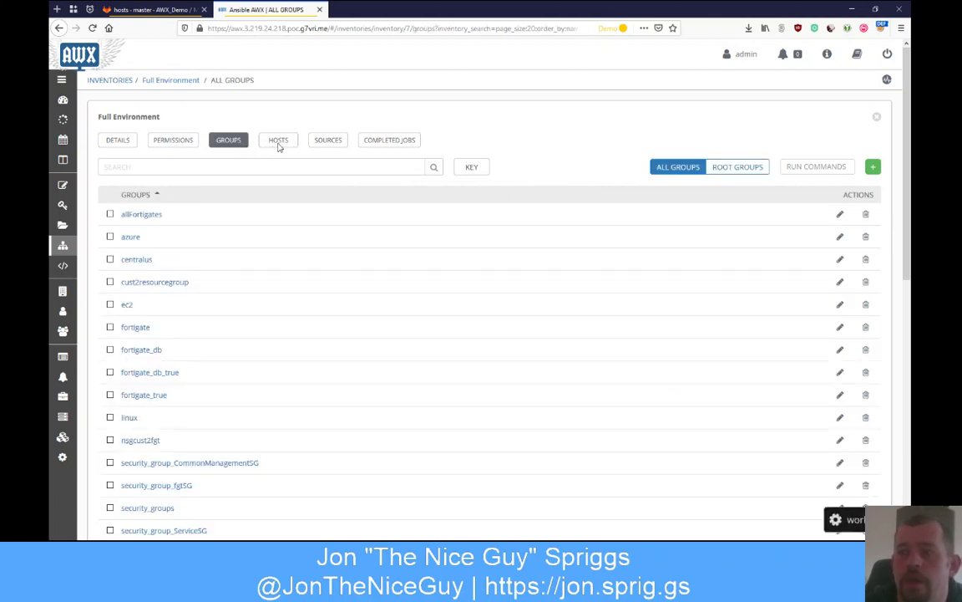
{"action": "left_click", "coordinate": [279, 146]}
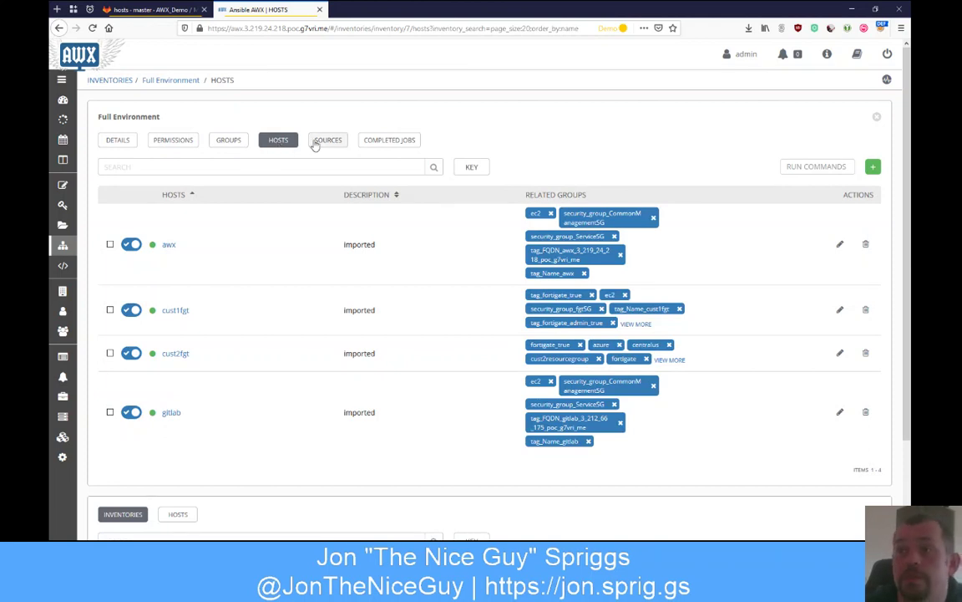
Step: Examine the Azure source's credential, update options and cache timeout without changing them, and return to the inventory's sources
{"action": "left_click", "coordinate": [316, 143]}
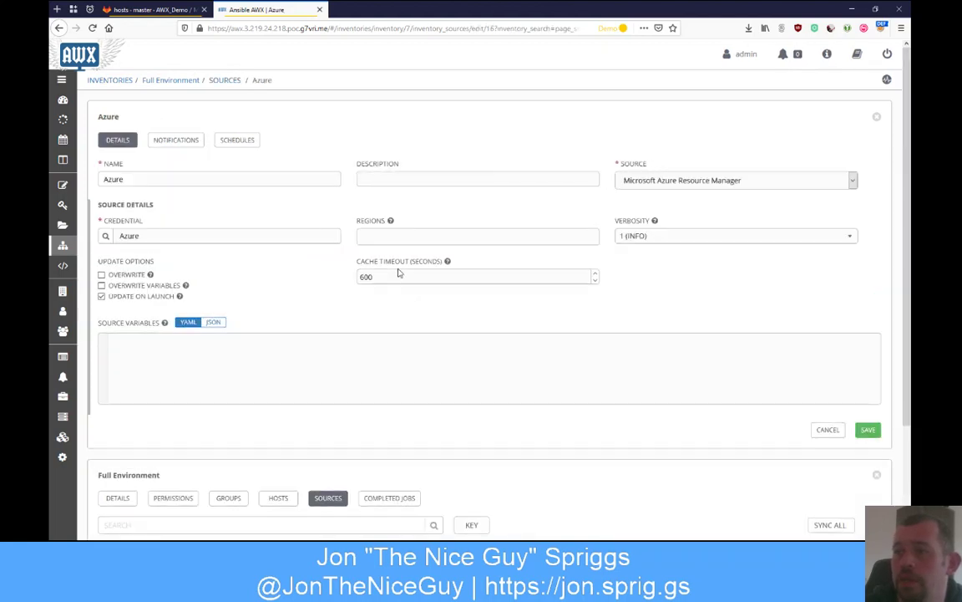
{"action": "left_click_drag", "start_coordinate": [155, 233], "coordinate": [121, 233]}
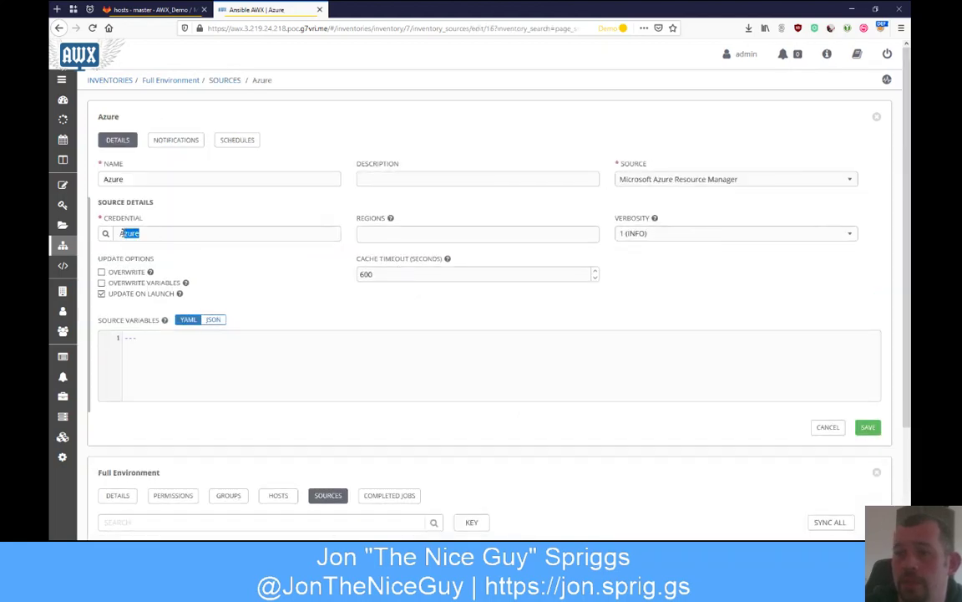
{"action": "left_click", "coordinate": [209, 251]}
{"action": "left_click", "coordinate": [225, 81]}
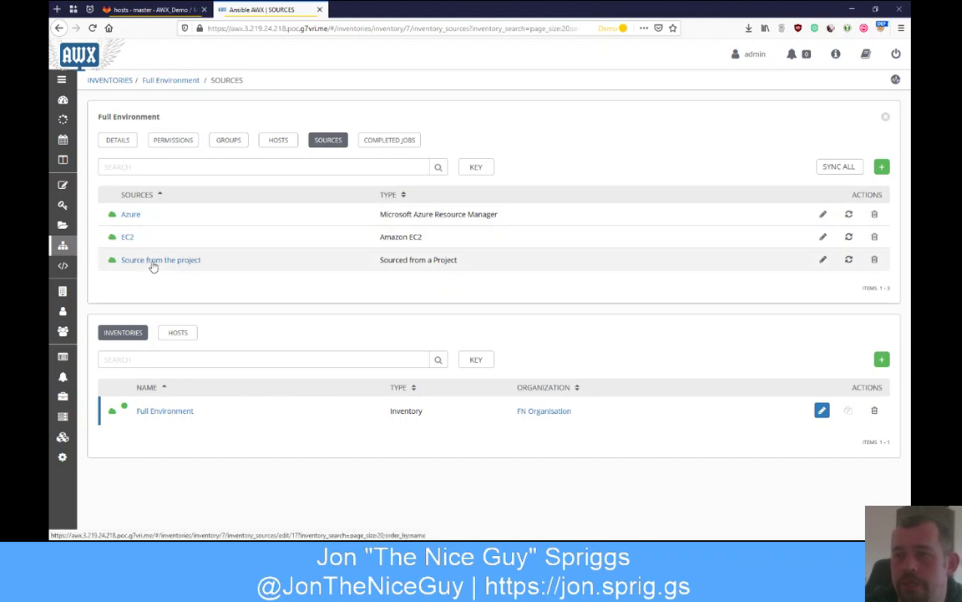
Step: Examine the project, inventory file and update options of Source from the project, and close it without changes
{"action": "left_click", "coordinate": [148, 10]}
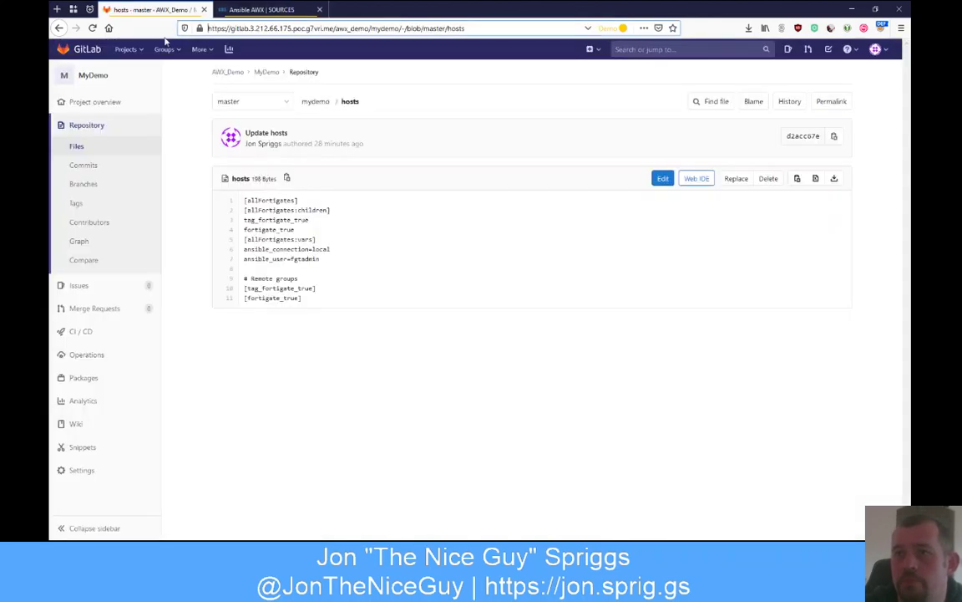
{"action": "left_click", "coordinate": [255, 9]}
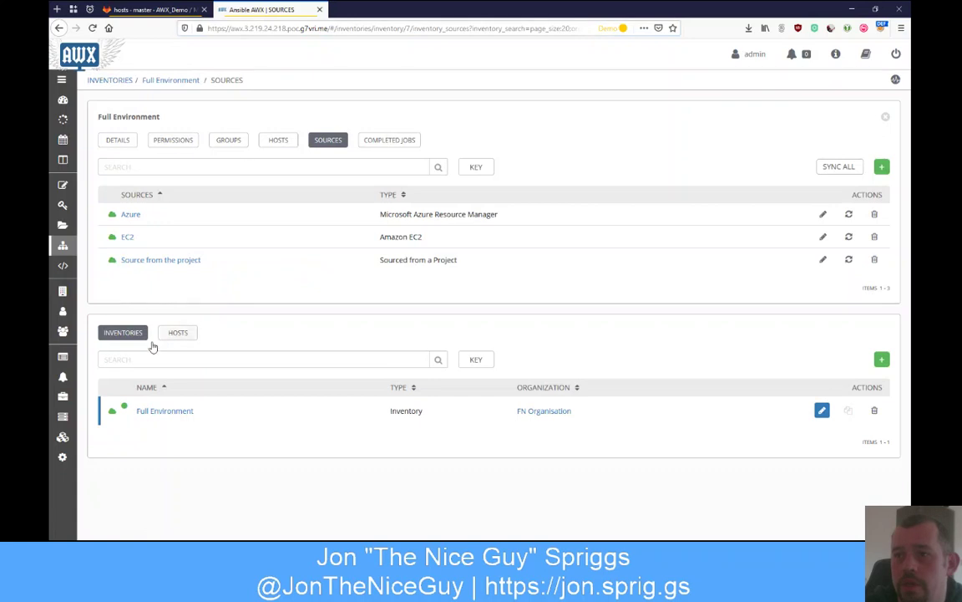
{"action": "left_click", "coordinate": [138, 262]}
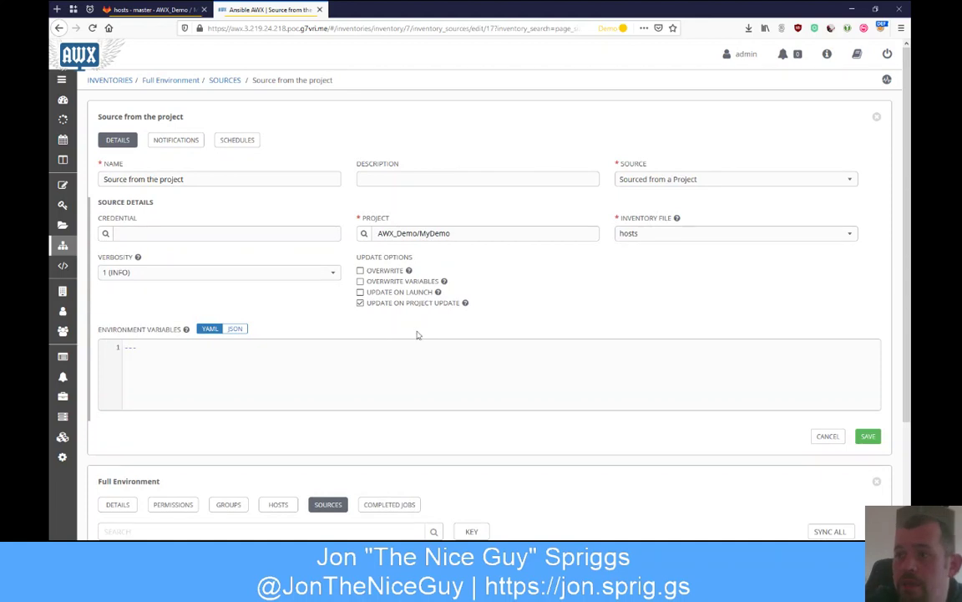
{"action": "left_click_drag", "start_coordinate": [455, 233], "coordinate": [357, 234]}
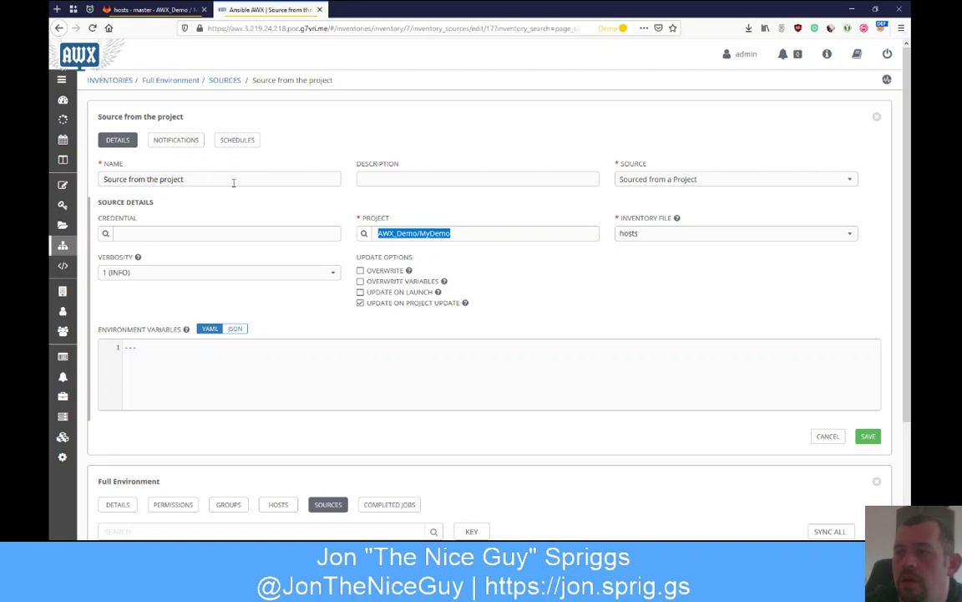
{"action": "left_click", "coordinate": [825, 435]}
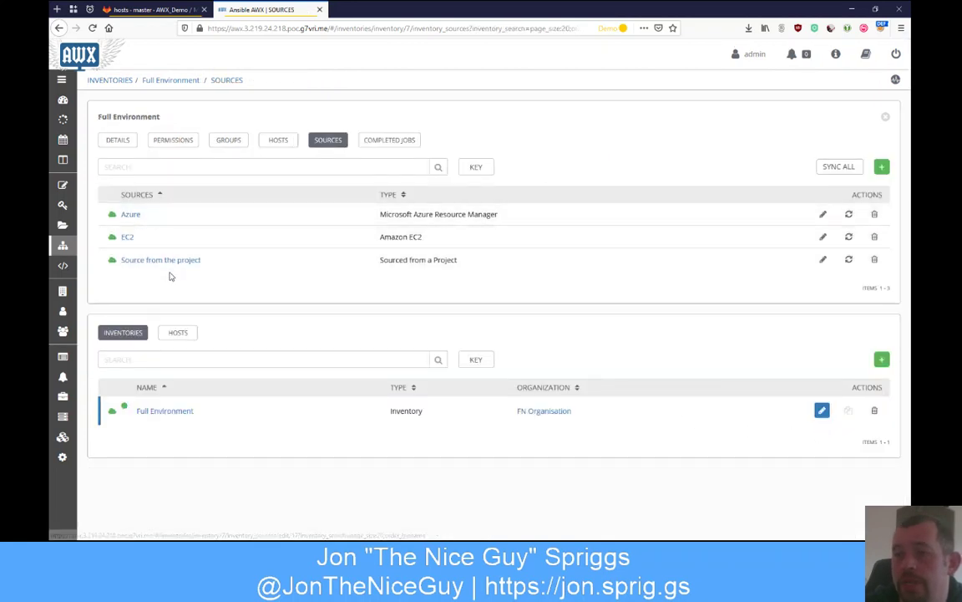
Step: Examine the related groups of the awx, gitlab, cust1fgt and cust2fgt hosts, expanding the full group lists of both customer hosts
{"action": "left_click", "coordinate": [278, 142]}
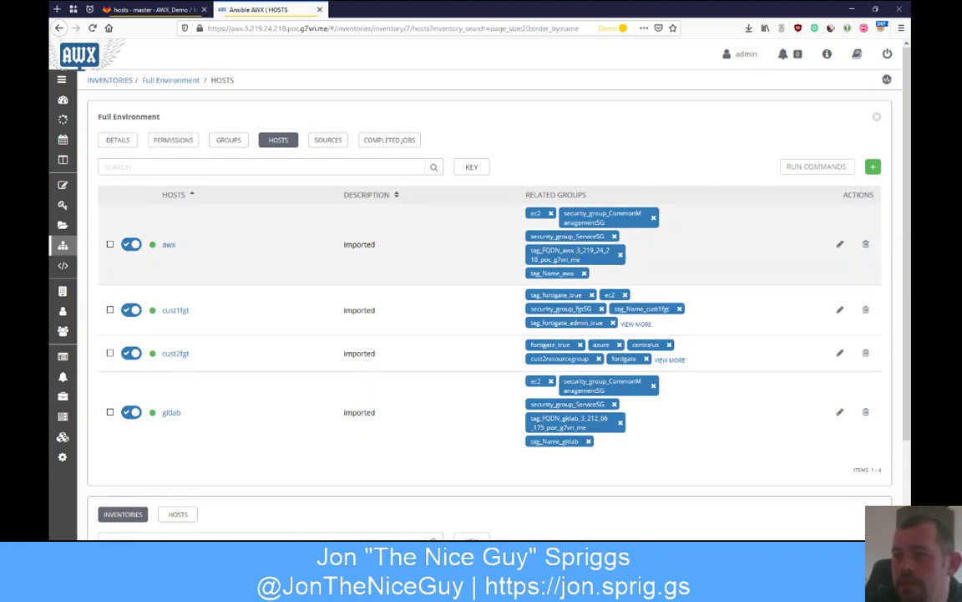
{"action": "left_click_drag", "start_coordinate": [583, 264], "coordinate": [529, 257]}
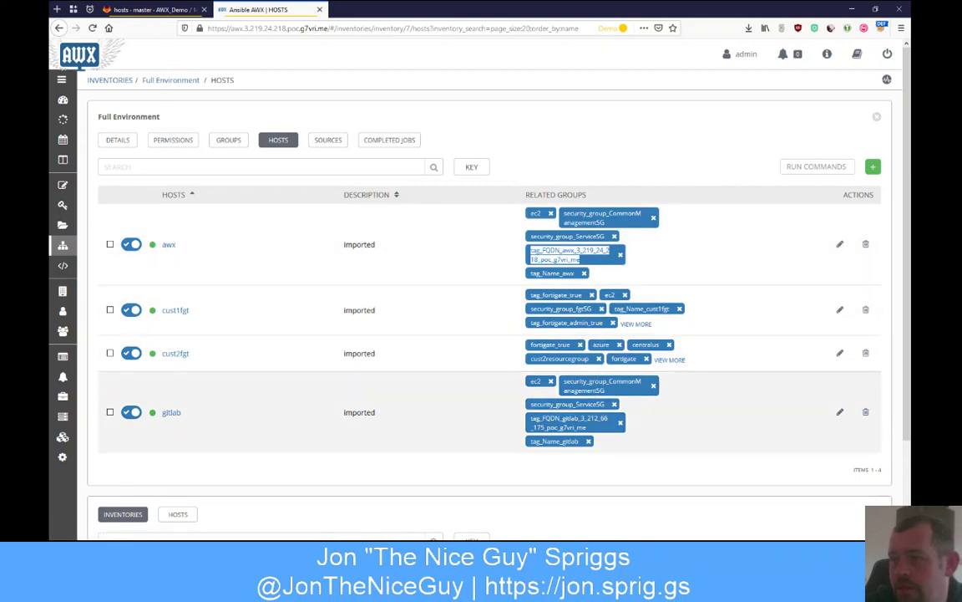
{"action": "left_click_drag", "start_coordinate": [593, 431], "coordinate": [529, 417]}
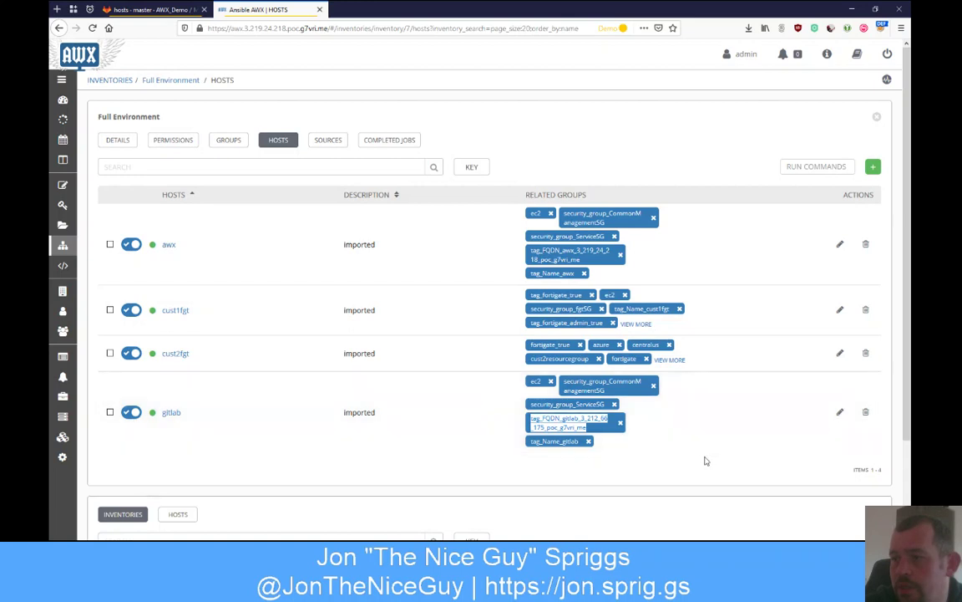
{"action": "left_click", "coordinate": [662, 335]}
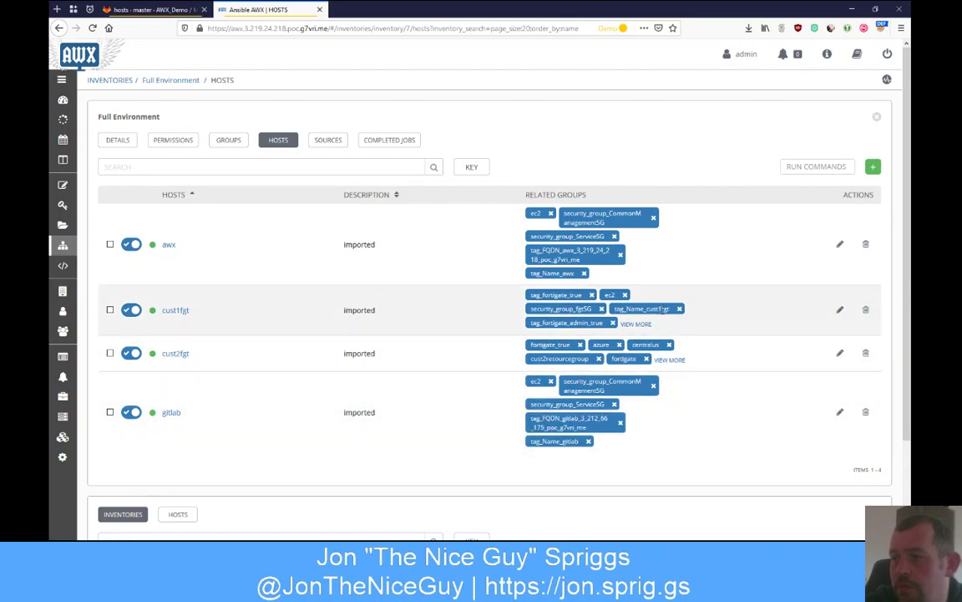
{"action": "left_click_drag", "start_coordinate": [666, 308], "coordinate": [617, 310]}
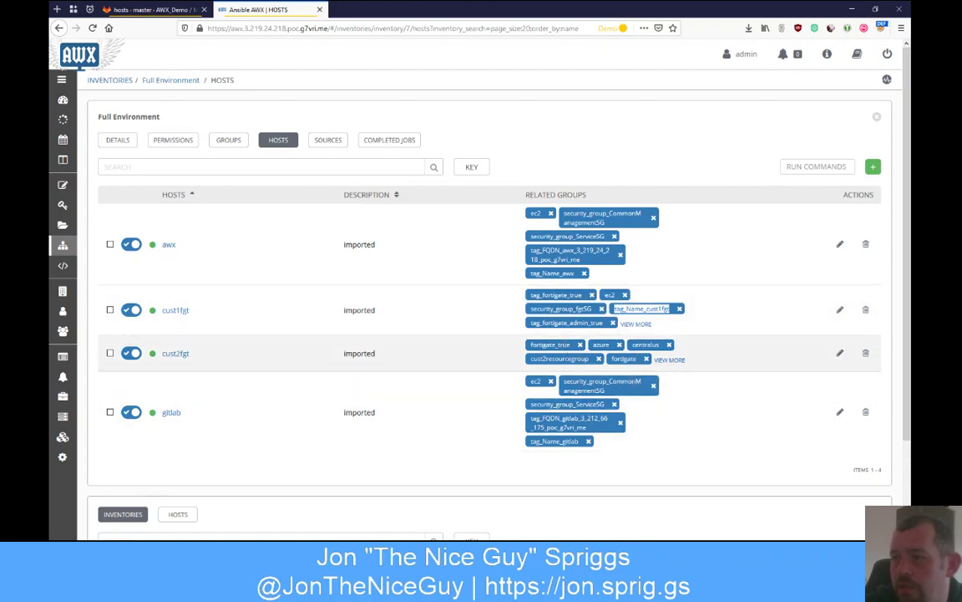
{"action": "left_click", "coordinate": [668, 360]}
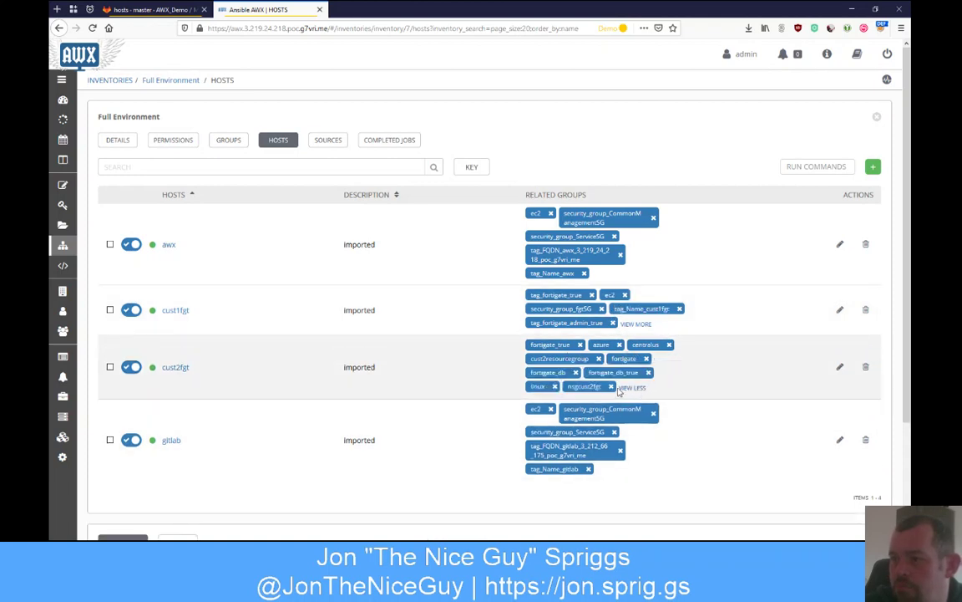
{"action": "left_click", "coordinate": [636, 323]}
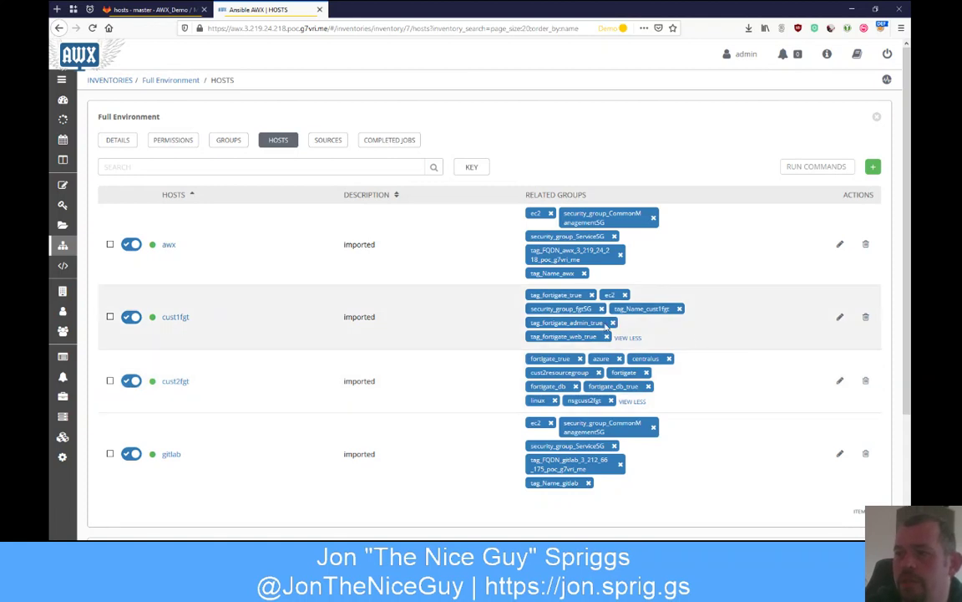
{"action": "left_click_drag", "start_coordinate": [603, 322], "coordinate": [548, 323]}
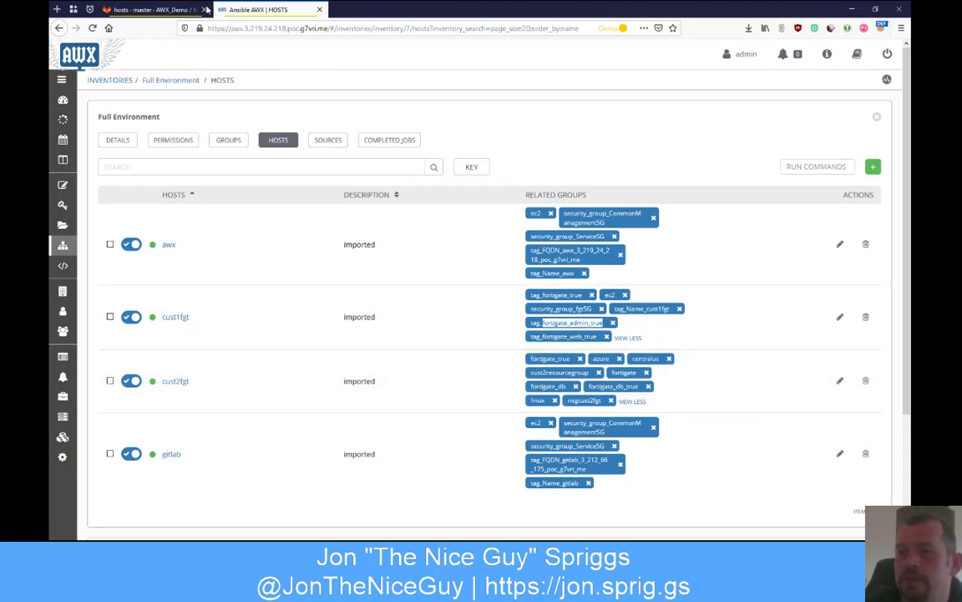
Step: Switch to GitLab and examine the allFortigates group, its child groups and its connection and user variables in the hosts file
{"action": "left_click", "coordinate": [136, 10]}
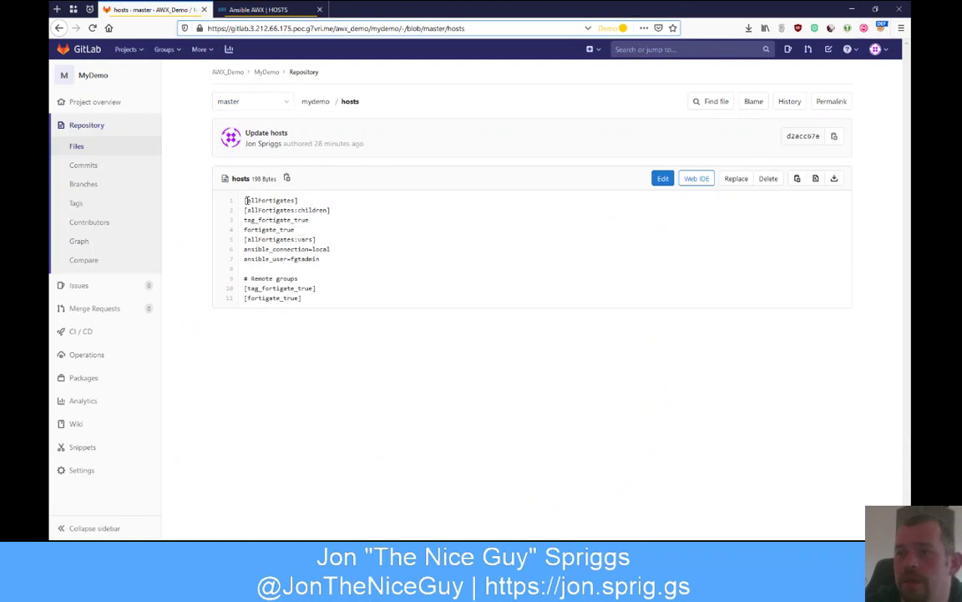
{"action": "left_click_drag", "start_coordinate": [246, 200], "coordinate": [276, 201]}
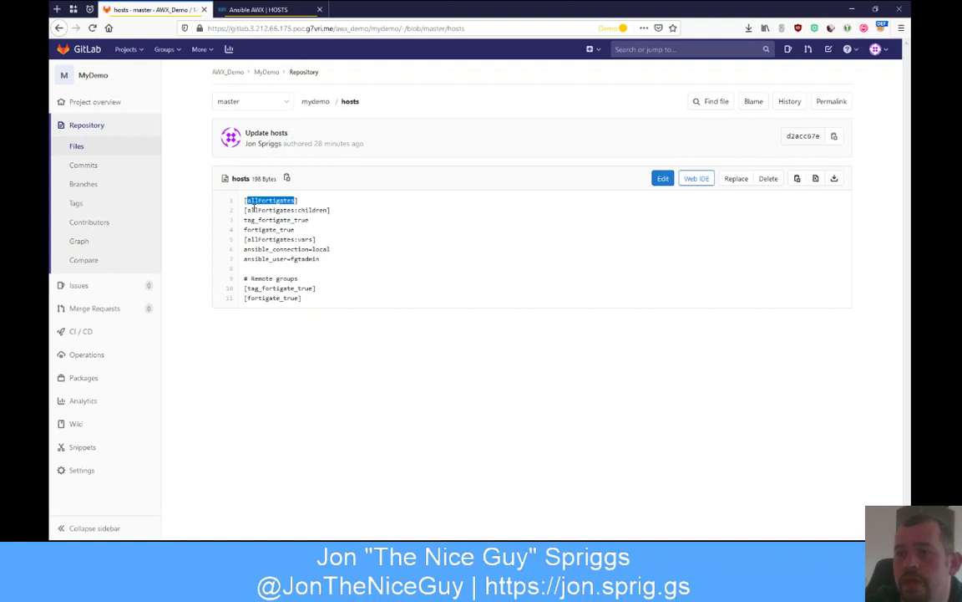
{"action": "left_click_drag", "start_coordinate": [295, 211], "coordinate": [251, 220]}
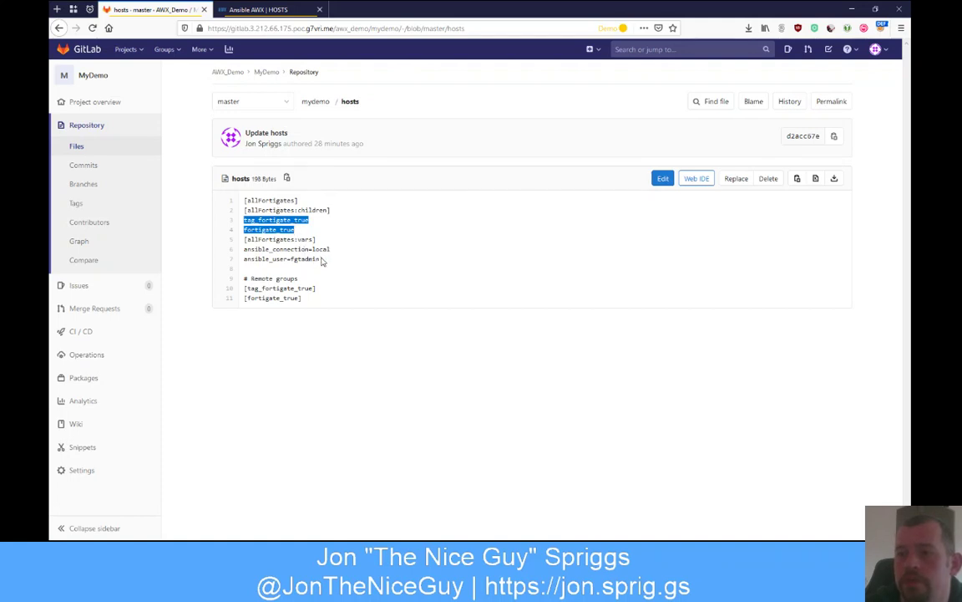
{"action": "left_click_drag", "start_coordinate": [322, 260], "coordinate": [246, 249]}
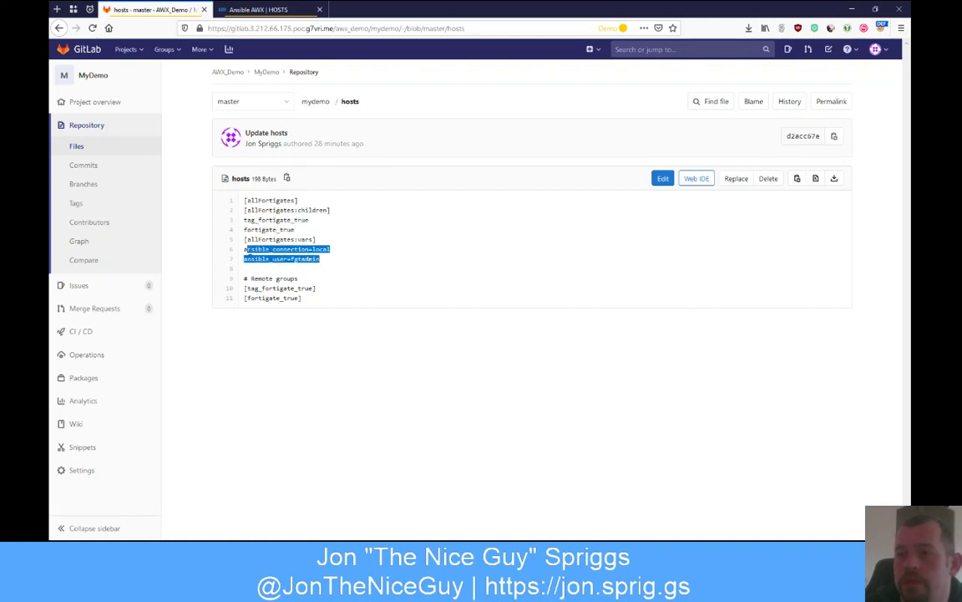
{"action": "left_click", "coordinate": [326, 262]}
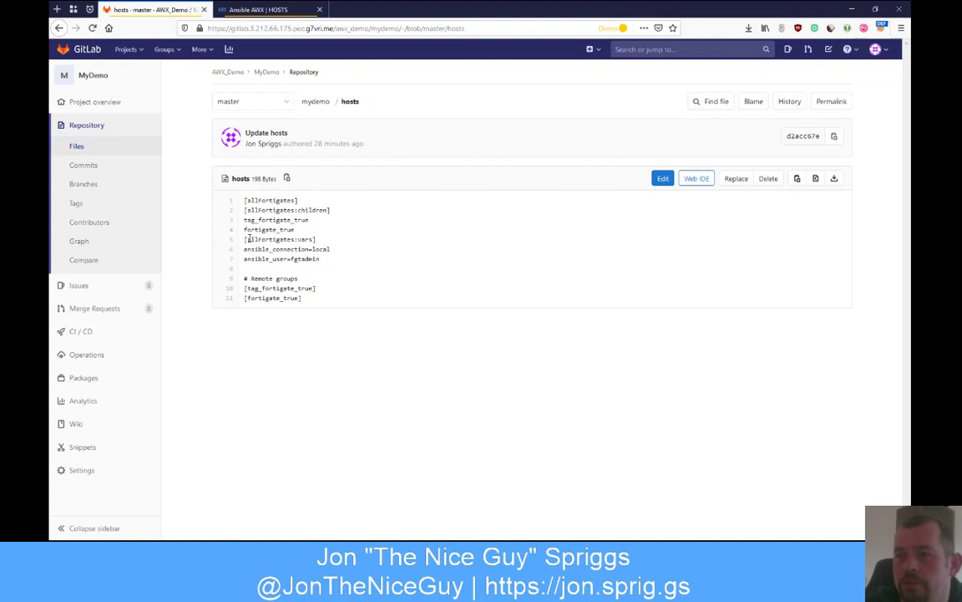
Step: Examine the hosts file's allFortigates:vars and allFortigates:children sections and the tag_fortigate_true and fortigate_true remote groups
{"action": "left_click_drag", "start_coordinate": [249, 239], "coordinate": [311, 240]}
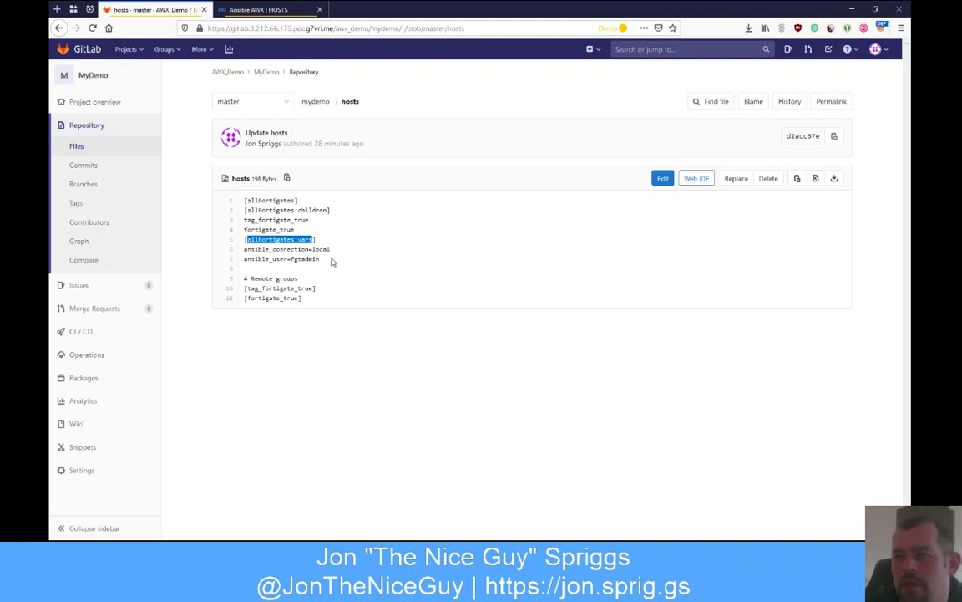
{"action": "left_click_drag", "start_coordinate": [320, 259], "coordinate": [254, 240]}
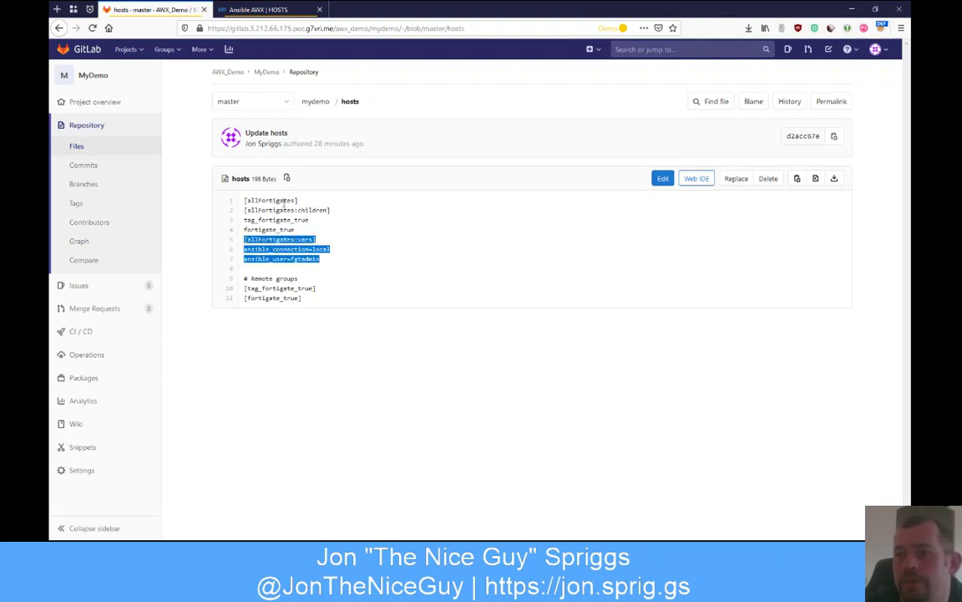
{"action": "left_click_drag", "start_coordinate": [294, 230], "coordinate": [245, 214]}
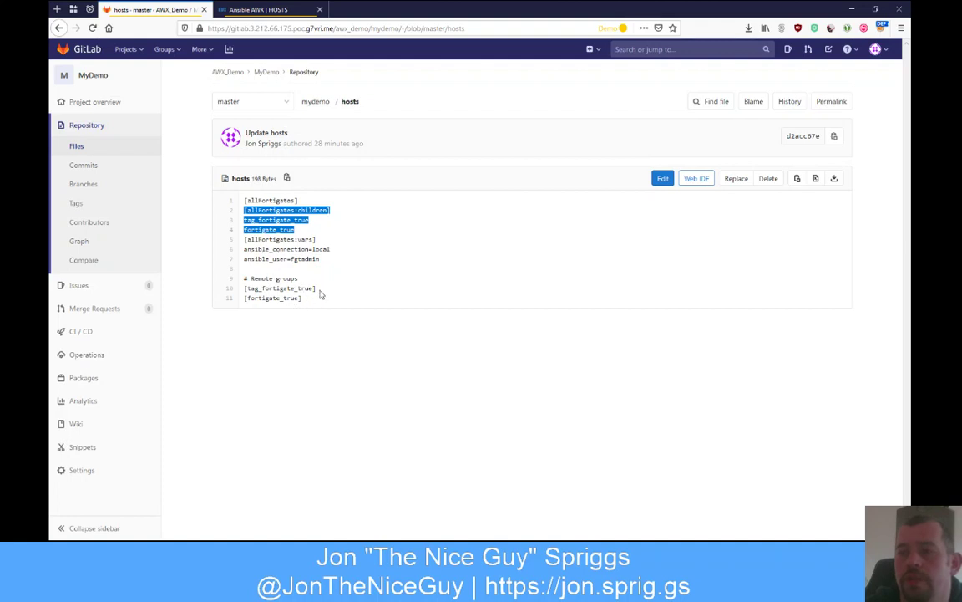
{"action": "left_click_drag", "start_coordinate": [320, 294], "coordinate": [245, 290]}
{"action": "left_click_drag", "start_coordinate": [303, 299], "coordinate": [244, 298]}
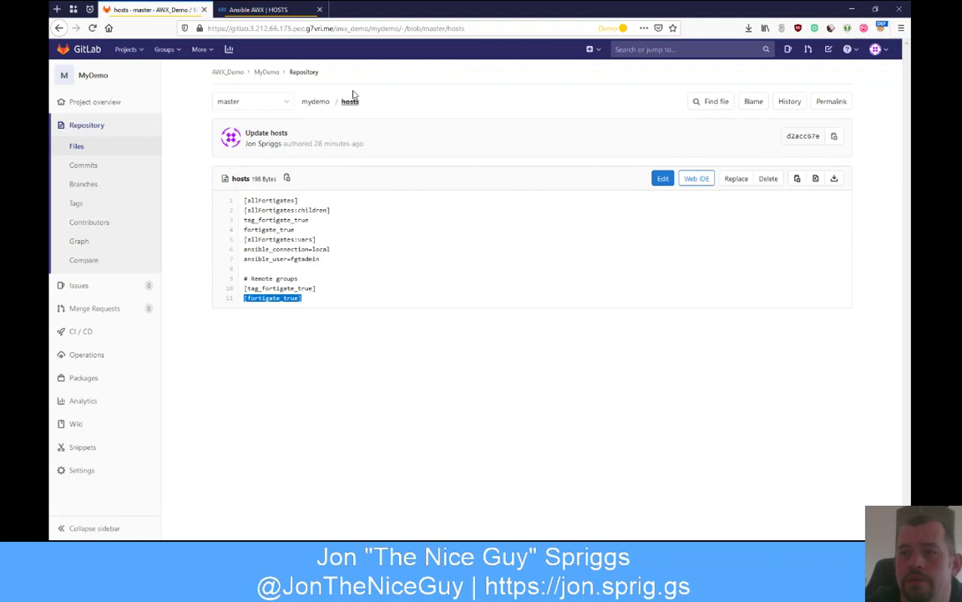
Step: Switch back to AWX and view all groups of the Full Environment inventory
{"action": "left_click", "coordinate": [281, 8]}
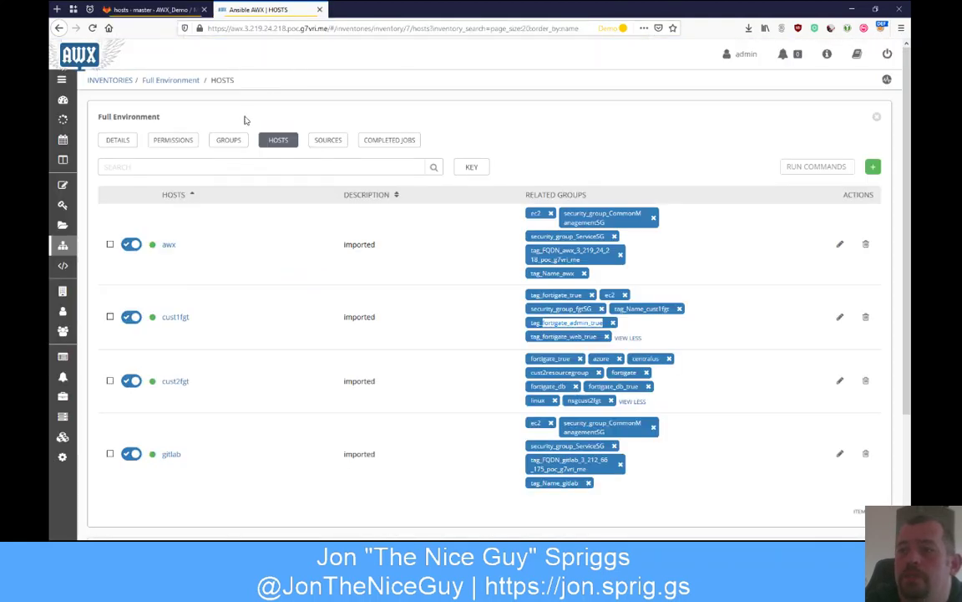
{"action": "key", "text": "alt+Left"}
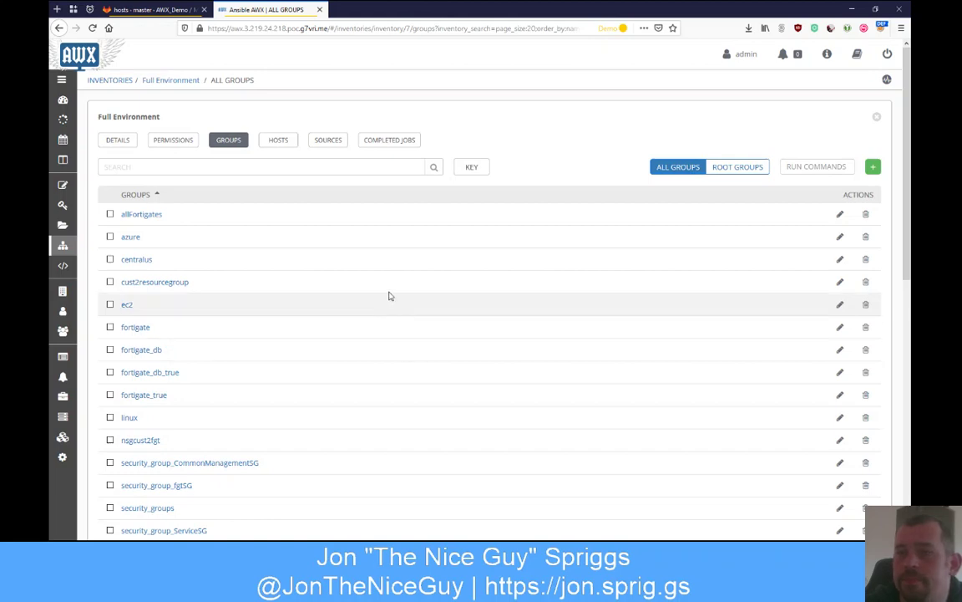
Step: Examine the full list of groups in the Full Environment inventory, from allFortigates through the security and tag groups
{"action": "scroll", "coordinate": [335, 309], "scroll_direction": "down", "scroll_amount": 1}
{"action": "scroll", "coordinate": [327, 328], "scroll_direction": "down", "scroll_amount": 5}
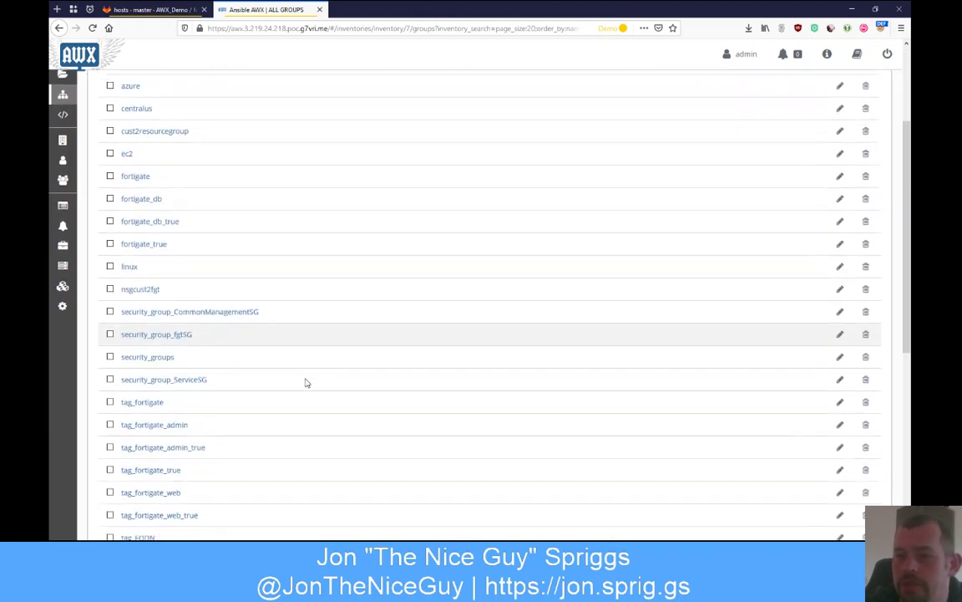
{"action": "scroll", "coordinate": [273, 498], "scroll_direction": "down", "scroll_amount": 1}
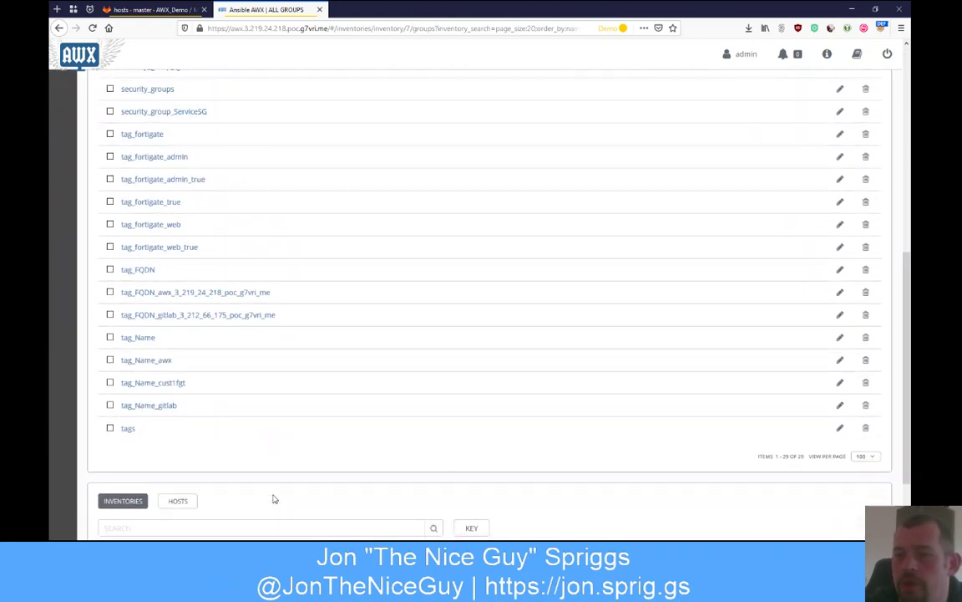
{"action": "scroll", "coordinate": [242, 368], "scroll_direction": "up", "scroll_amount": 6}
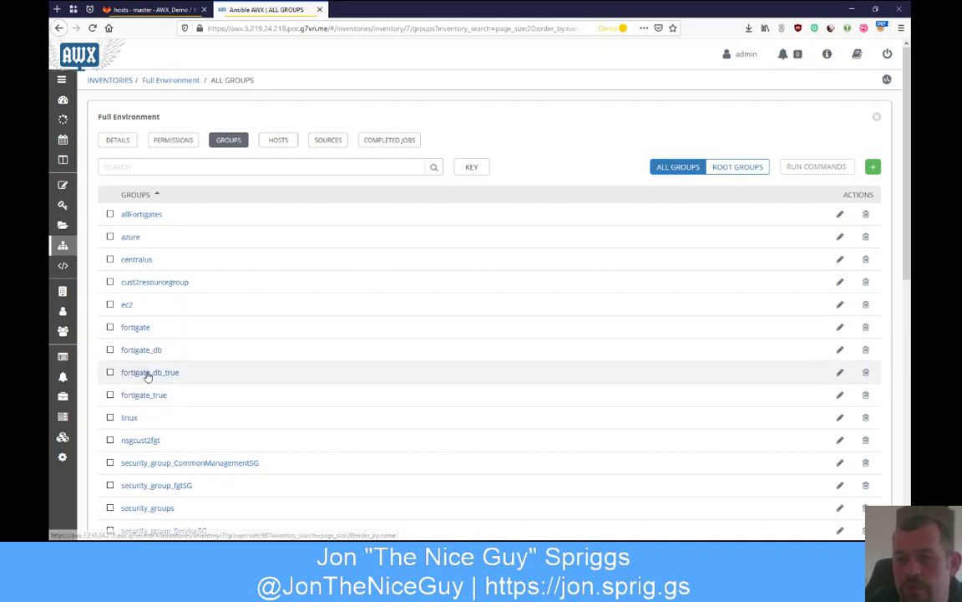
{"action": "scroll", "coordinate": [176, 393], "scroll_direction": "down", "scroll_amount": 3}
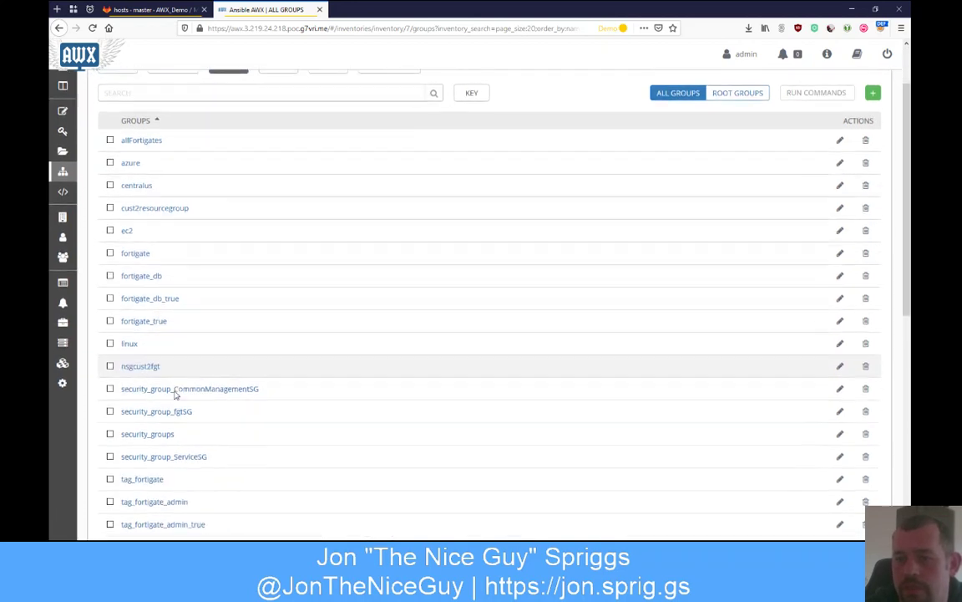
{"action": "scroll", "coordinate": [167, 340], "scroll_direction": "up", "scroll_amount": 3}
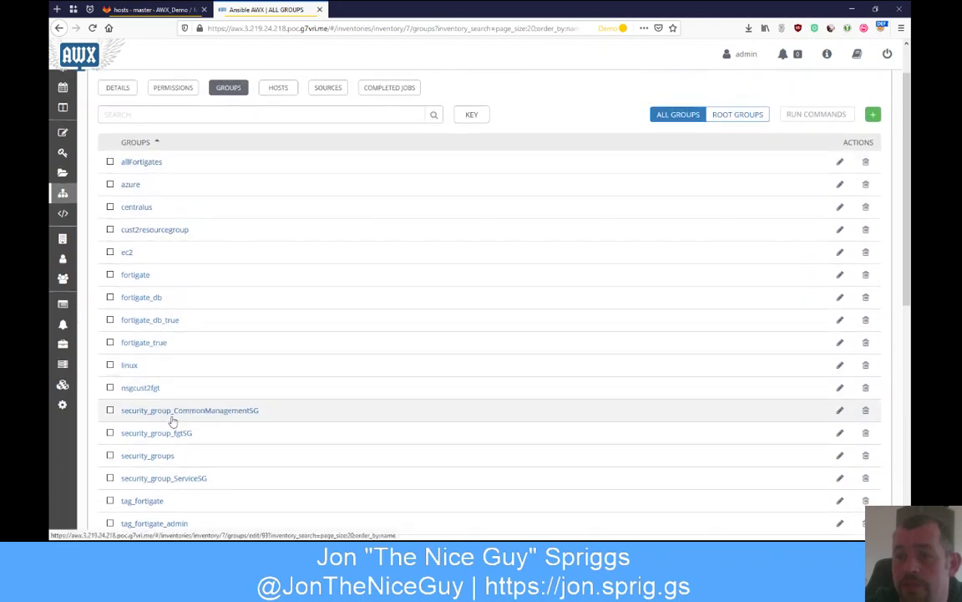
{"action": "scroll", "coordinate": [173, 487], "scroll_direction": "down", "scroll_amount": 4}
{"action": "scroll", "coordinate": [173, 487], "scroll_direction": "down", "scroll_amount": 2}
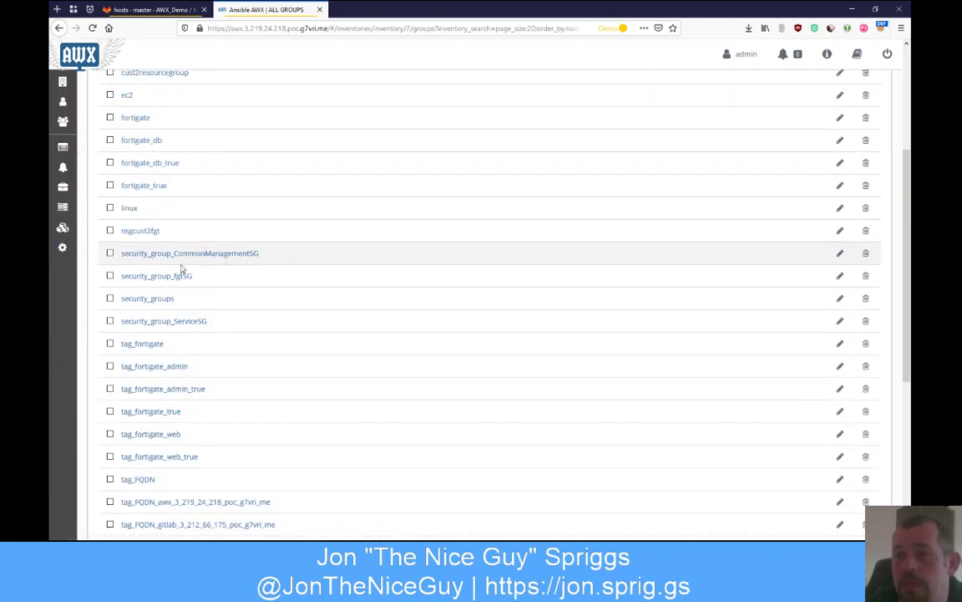
{"action": "scroll", "coordinate": [166, 476], "scroll_direction": "down", "scroll_amount": 5}
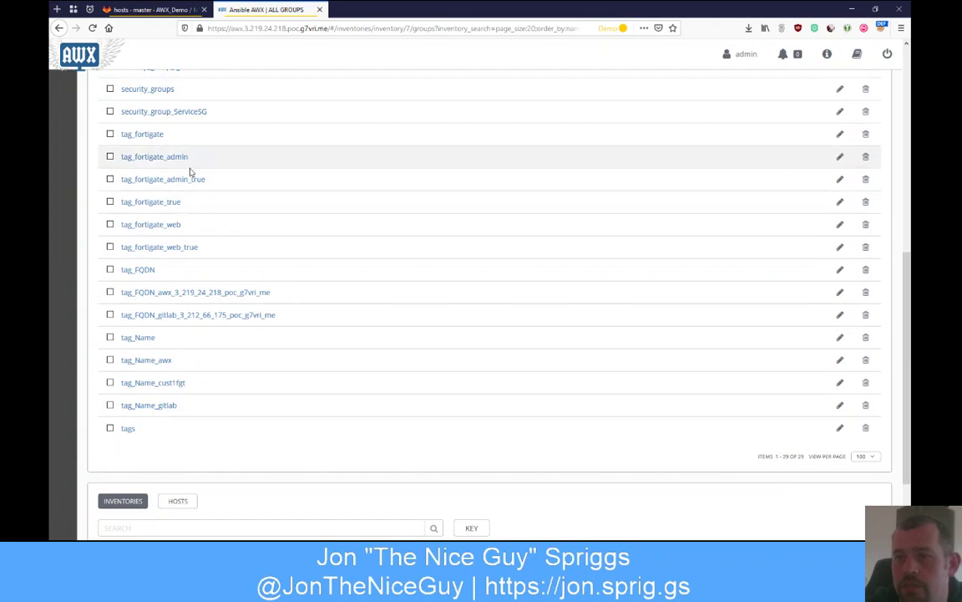
{"action": "scroll", "coordinate": [194, 200], "scroll_direction": "up", "scroll_amount": 4}
{"action": "scroll", "coordinate": [167, 251], "scroll_direction": "up", "scroll_amount": 3}
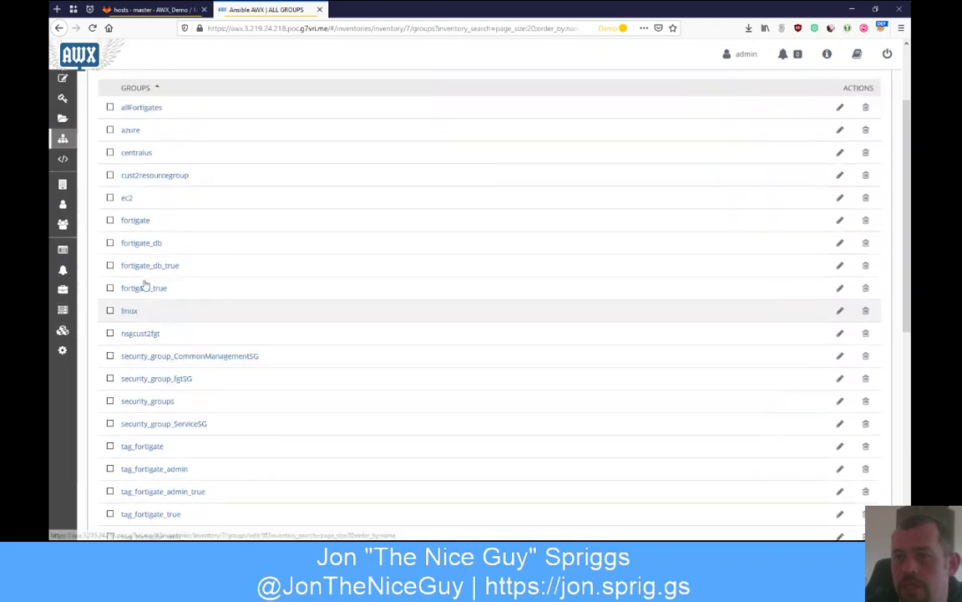
{"action": "scroll", "coordinate": [164, 322], "scroll_direction": "down", "scroll_amount": 1}
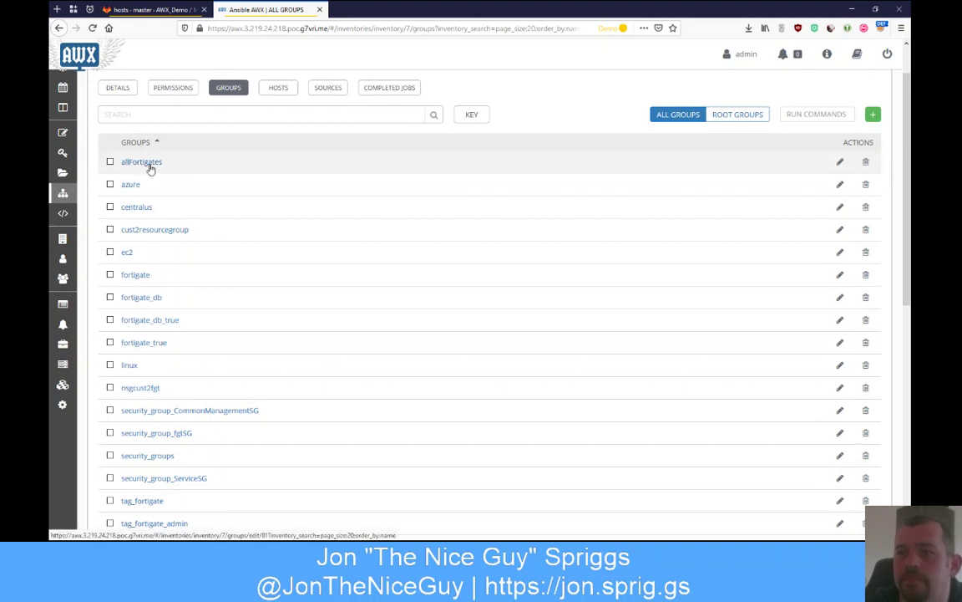
Step: Open the allFortigates group and compare its ansible_connection and ansible_user variables with the hosts file in GitLab
{"action": "left_click", "coordinate": [151, 163]}
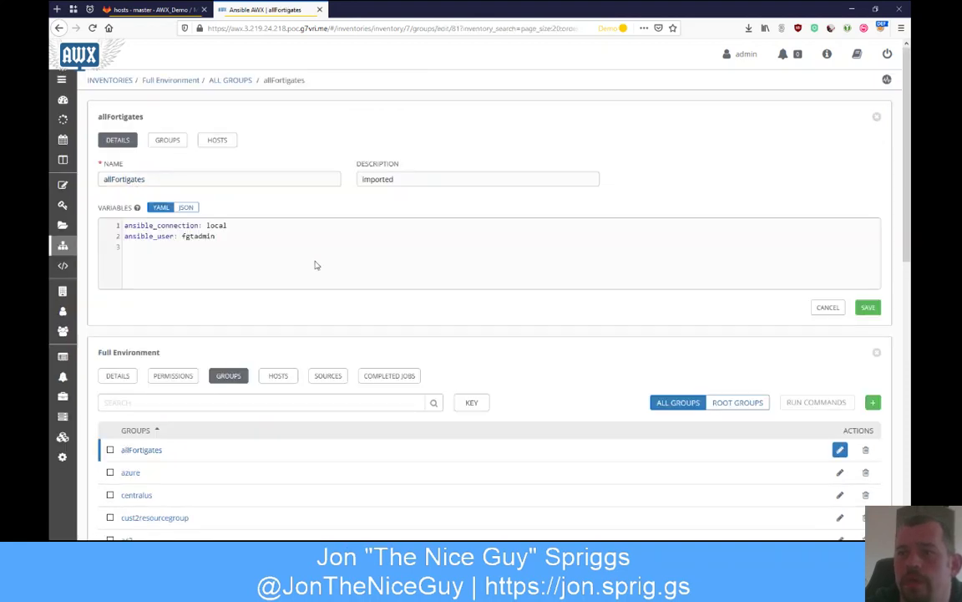
{"action": "left_click_drag", "start_coordinate": [234, 240], "coordinate": [126, 228]}
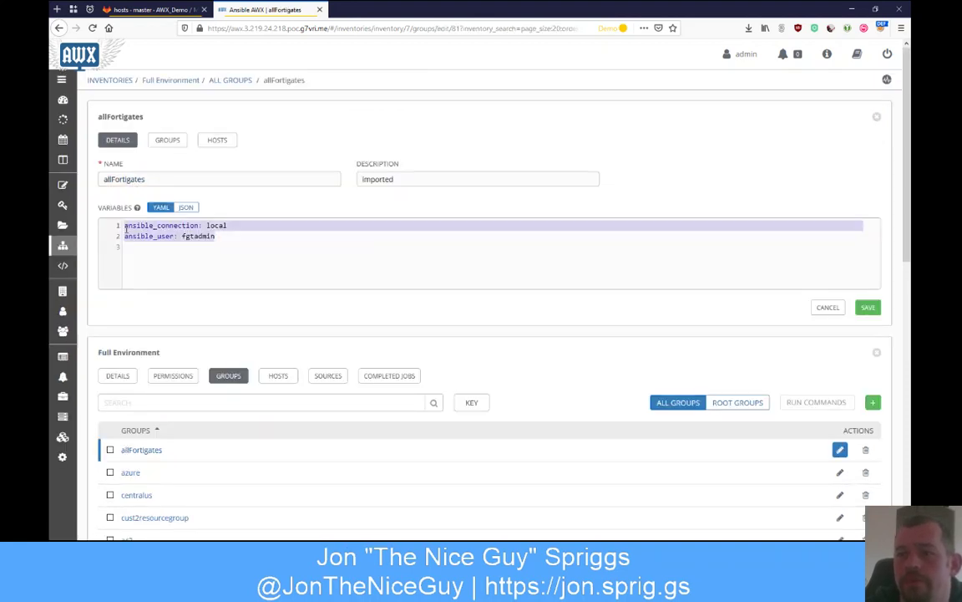
{"action": "left_click", "coordinate": [151, 9]}
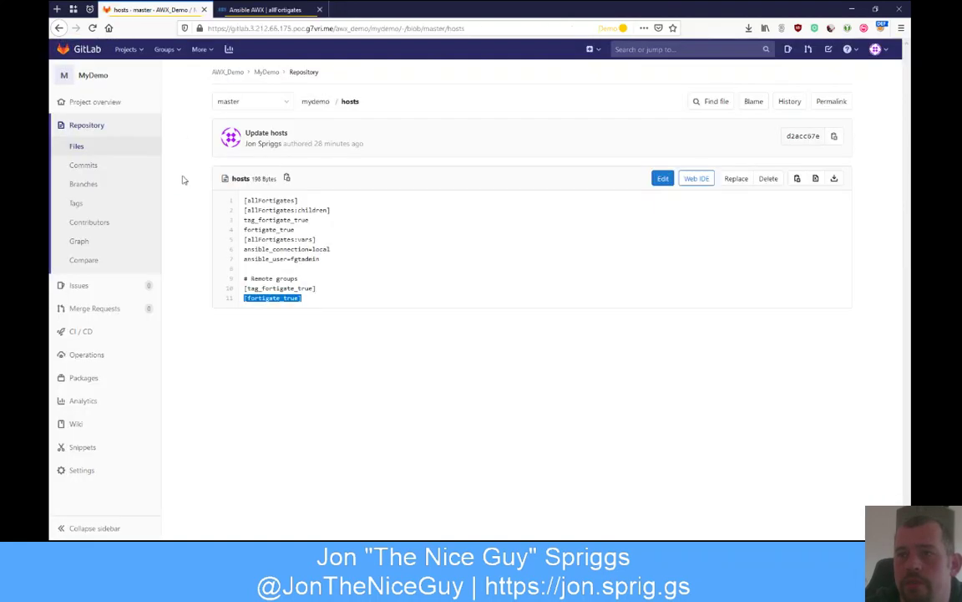
{"action": "left_click", "coordinate": [251, 10]}
{"action": "left_click", "coordinate": [150, 9]}
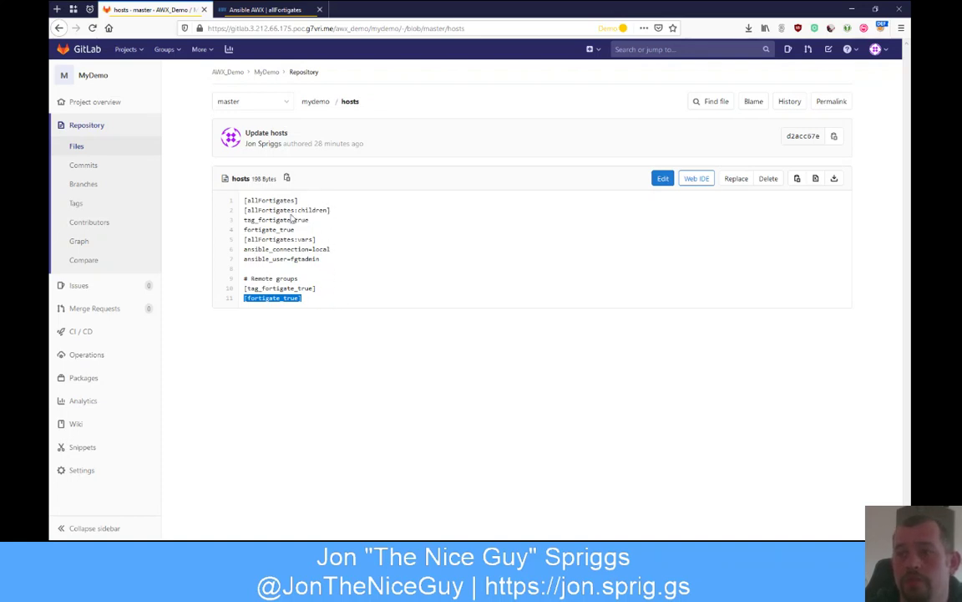
{"action": "left_click", "coordinate": [237, 11]}
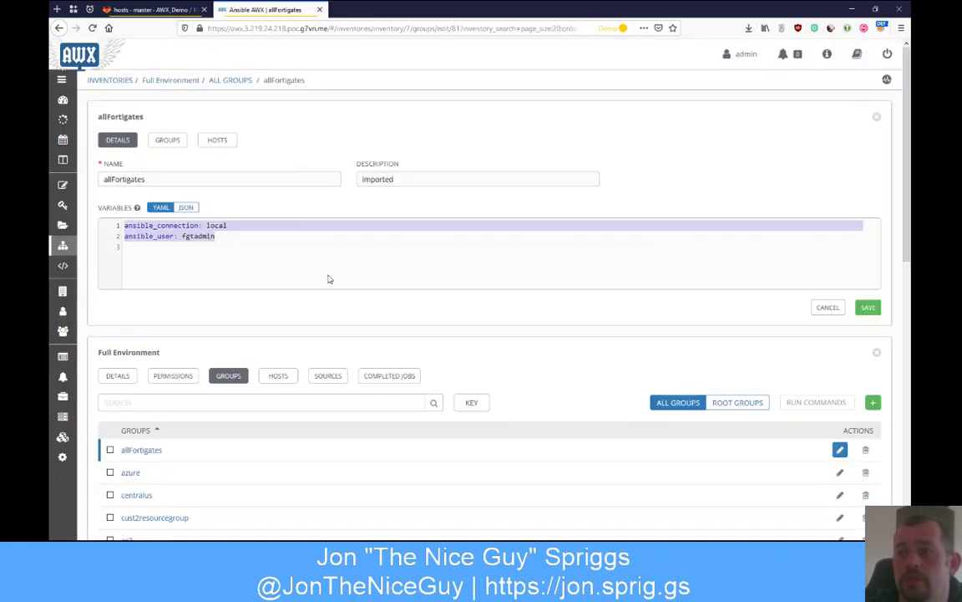
Step: View the hosts associated with the allFortigates group and check them against the GitLab hosts file, returning to AWX
{"action": "left_click", "coordinate": [215, 147]}
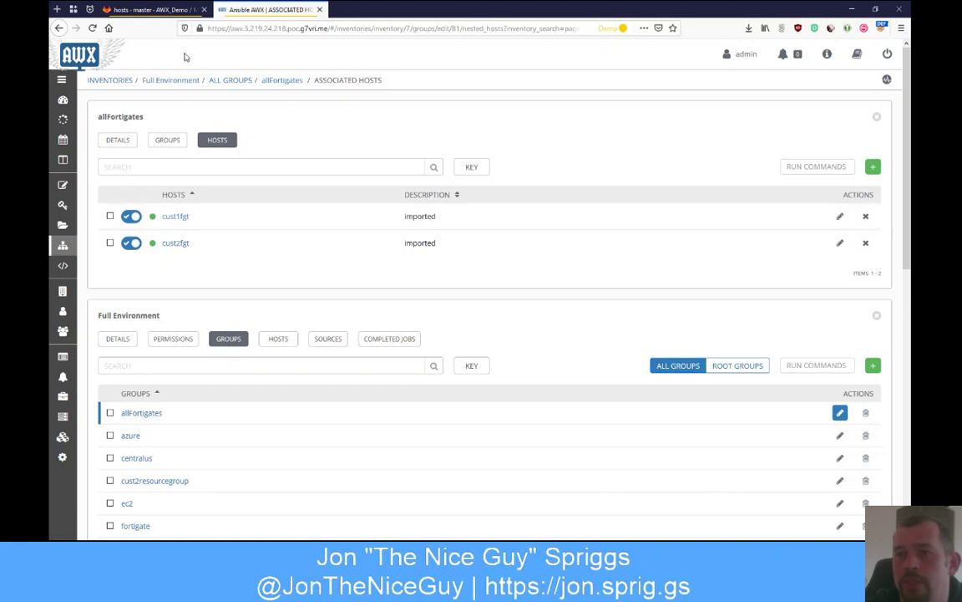
{"action": "left_click", "coordinate": [150, 9]}
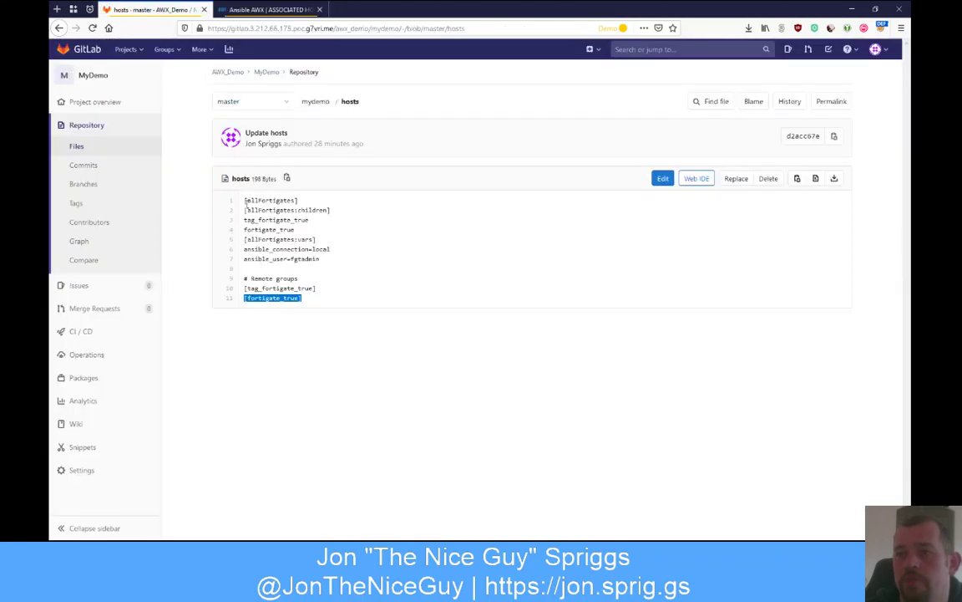
{"action": "left_click", "coordinate": [267, 9]}
Step: View the hosts associated with the fortigate group, then return to the inventory's full group list
{"action": "left_click", "coordinate": [216, 80]}
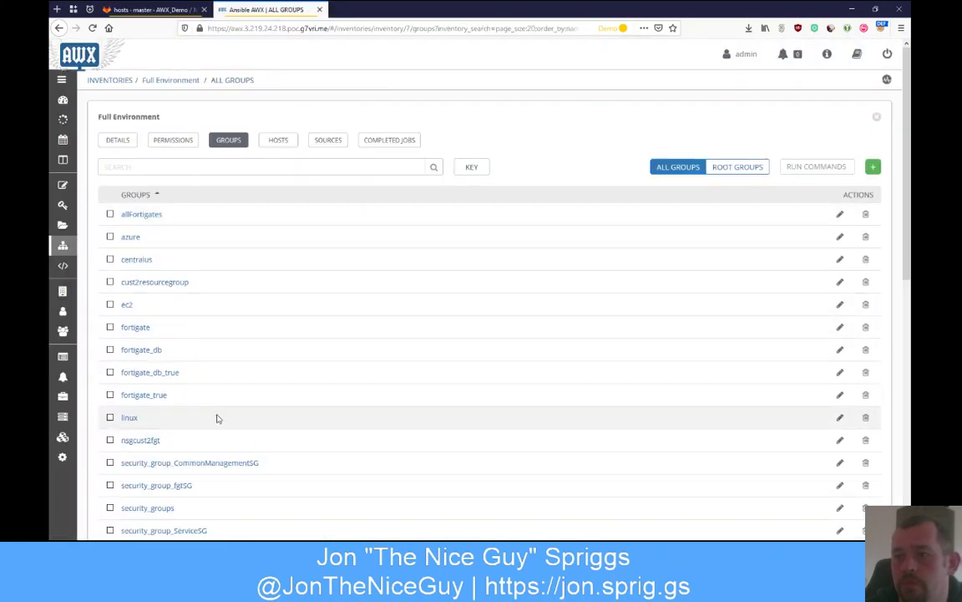
{"action": "left_click", "coordinate": [136, 328]}
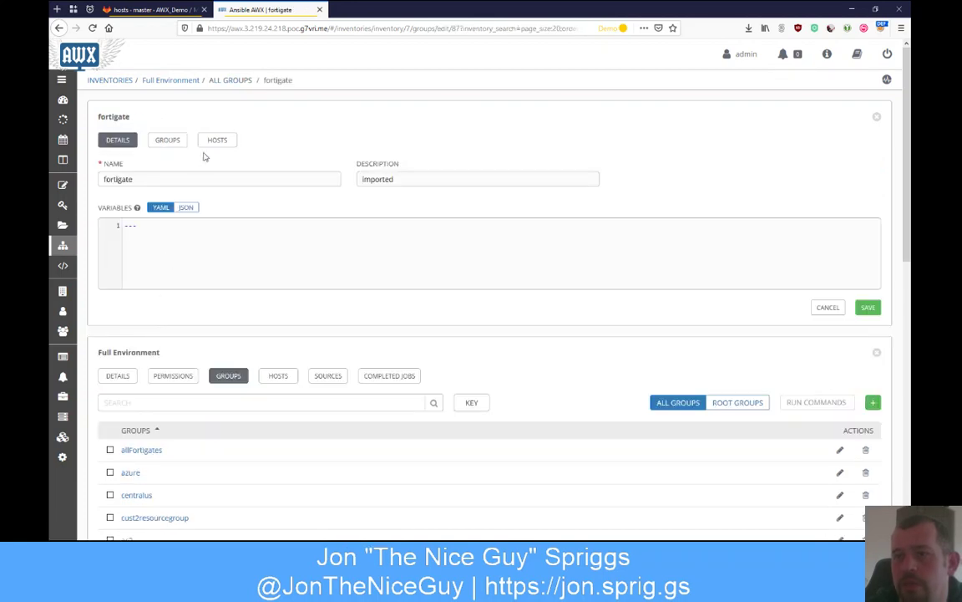
{"action": "left_click", "coordinate": [216, 141]}
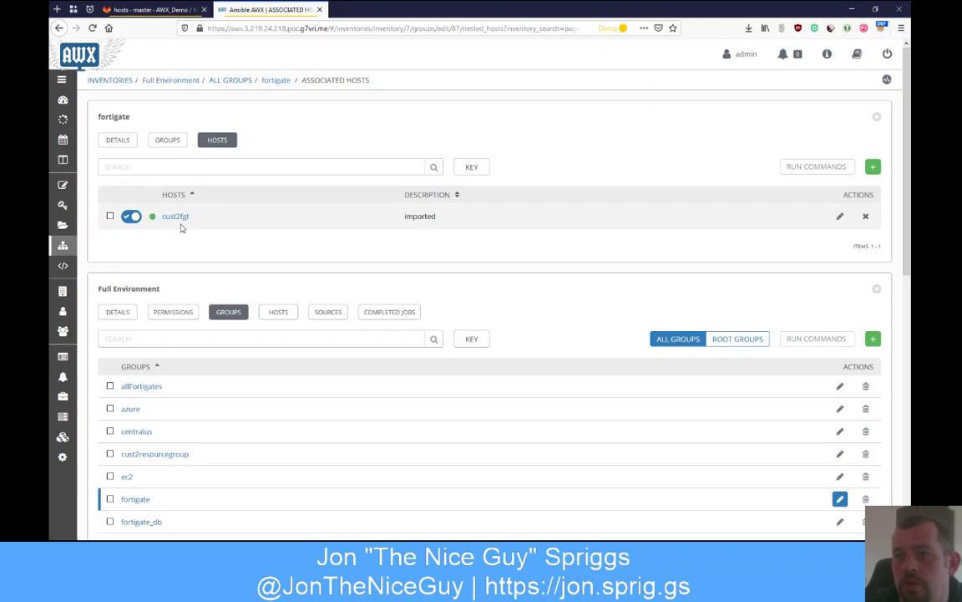
{"action": "left_click", "coordinate": [230, 80]}
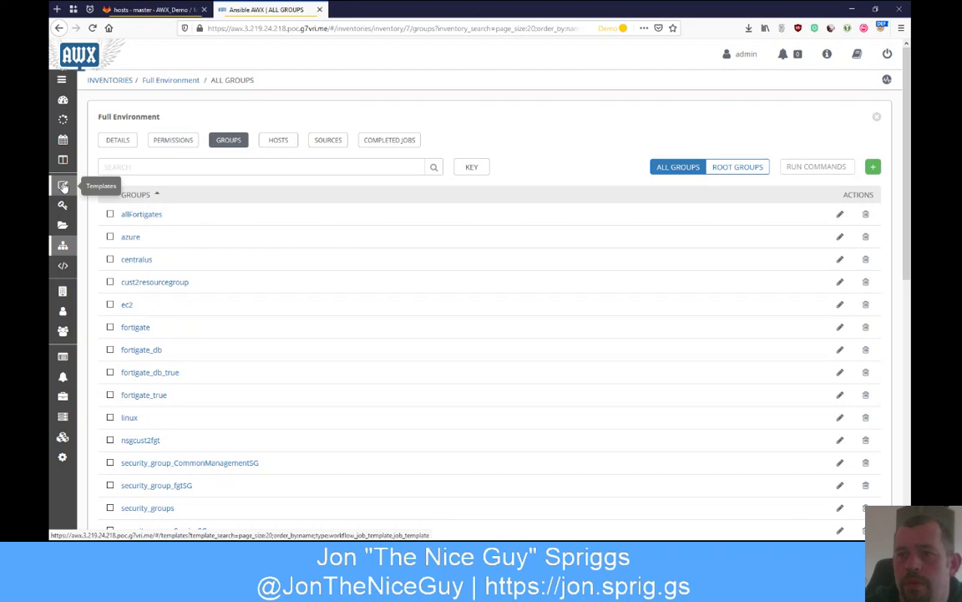
Step: Open the Execute Playbook job template and examine its inventory and project settings
{"action": "left_click", "coordinate": [63, 185]}
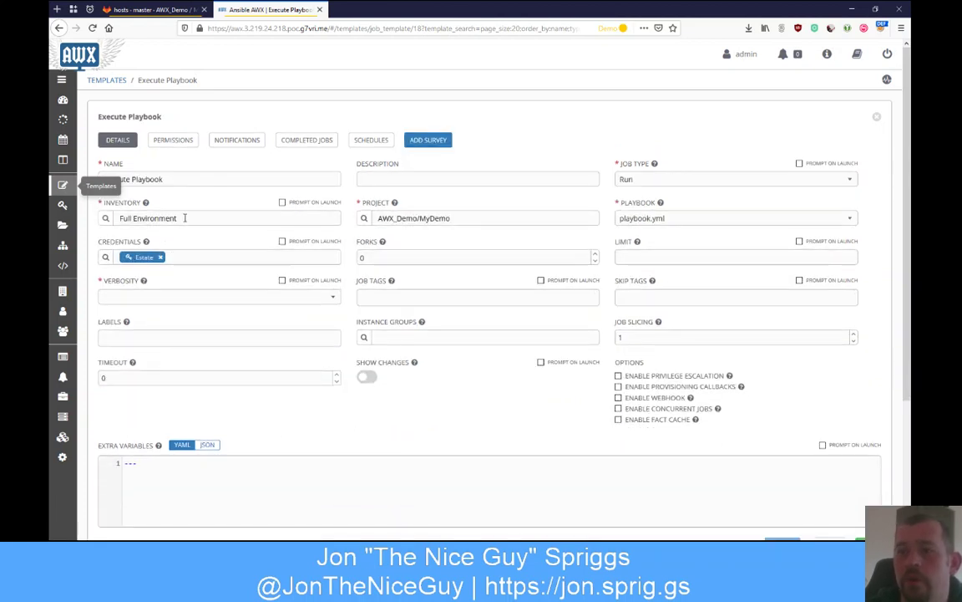
{"action": "left_click_drag", "start_coordinate": [177, 218], "coordinate": [110, 218]}
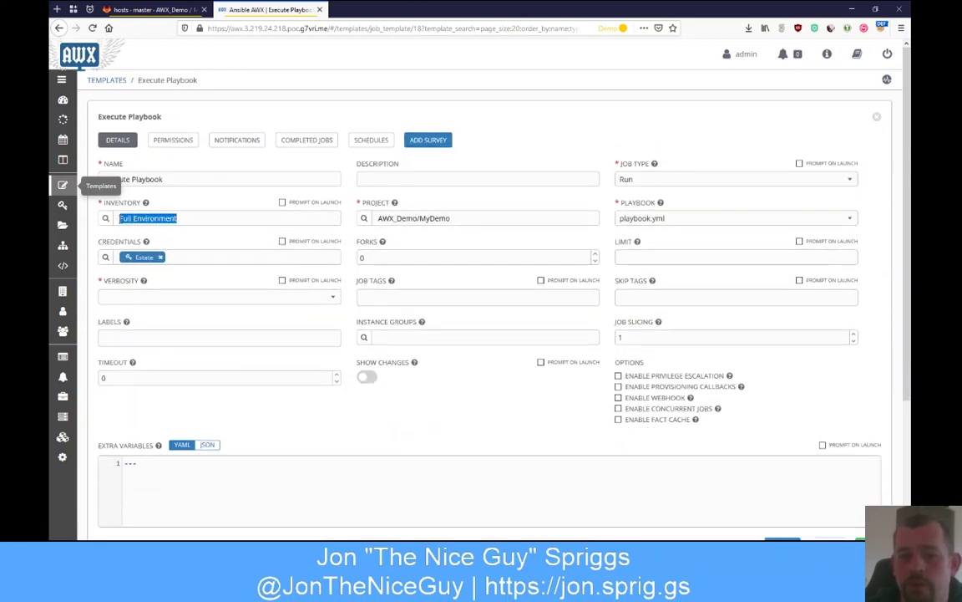
{"action": "left_click_drag", "start_coordinate": [458, 218], "coordinate": [380, 215]}
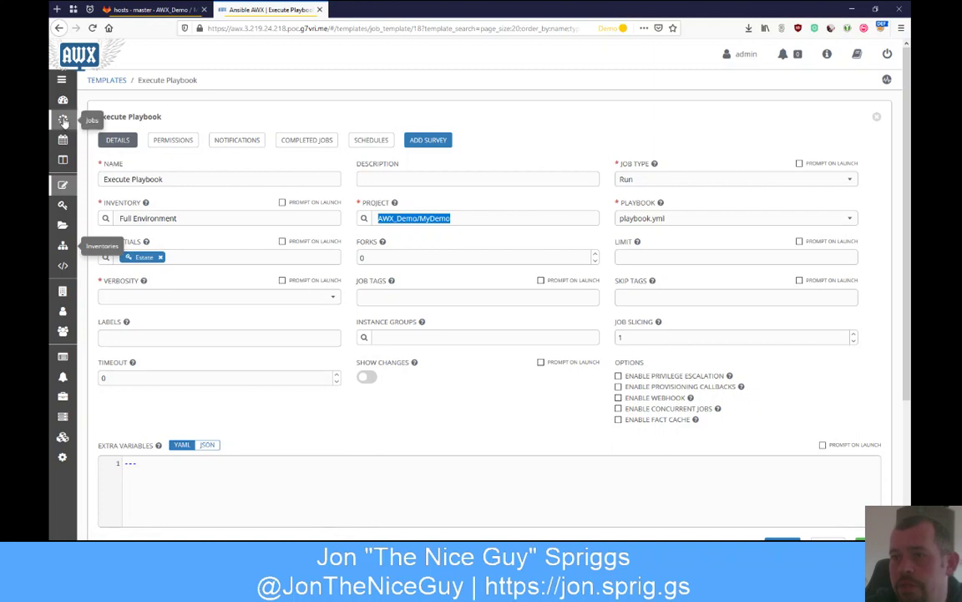
Step: View the list of jobs that have been run and the list of stored credentials
{"action": "left_click", "coordinate": [317, 248]}
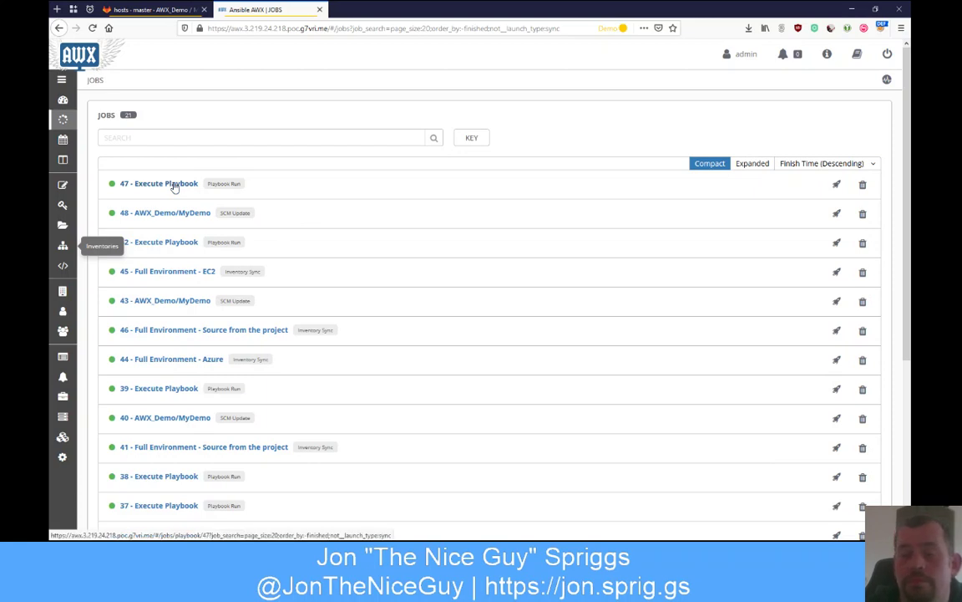
{"action": "left_click", "coordinate": [64, 209]}
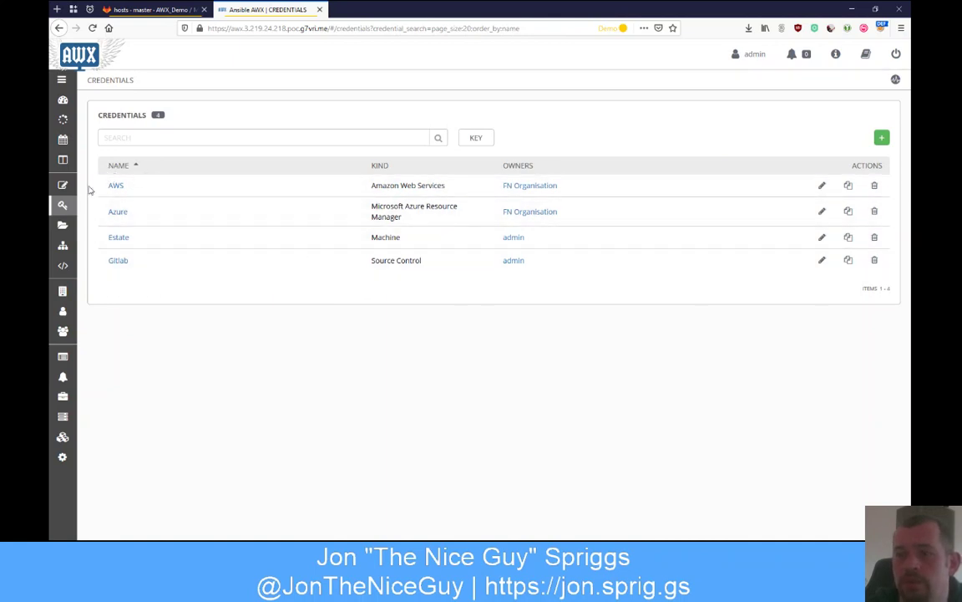
Step: Delete the AWX_Demo/MyDemo project, confirming despite its use by other resources
{"action": "left_click", "coordinate": [63, 226]}
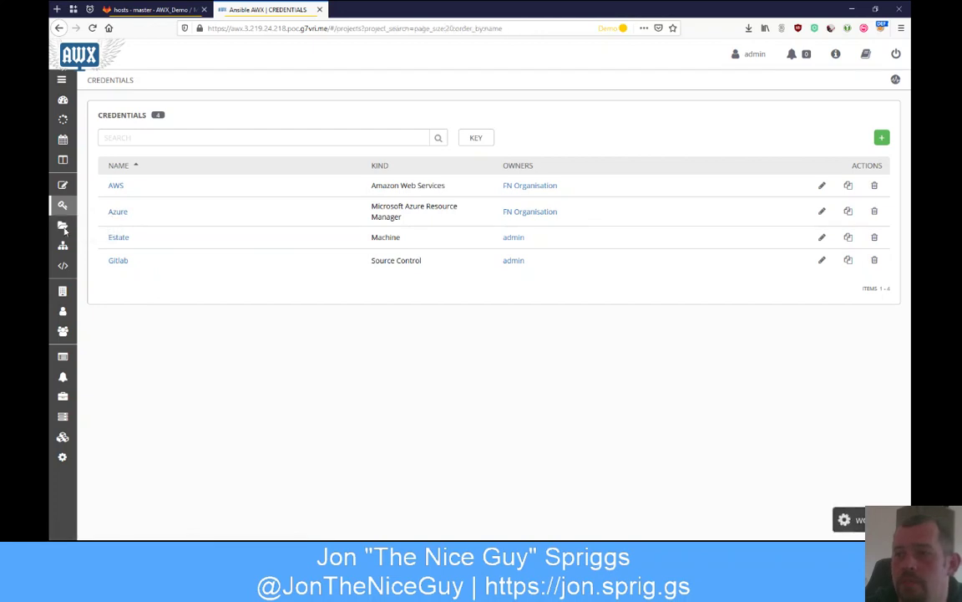
{"action": "left_click", "coordinate": [872, 185]}
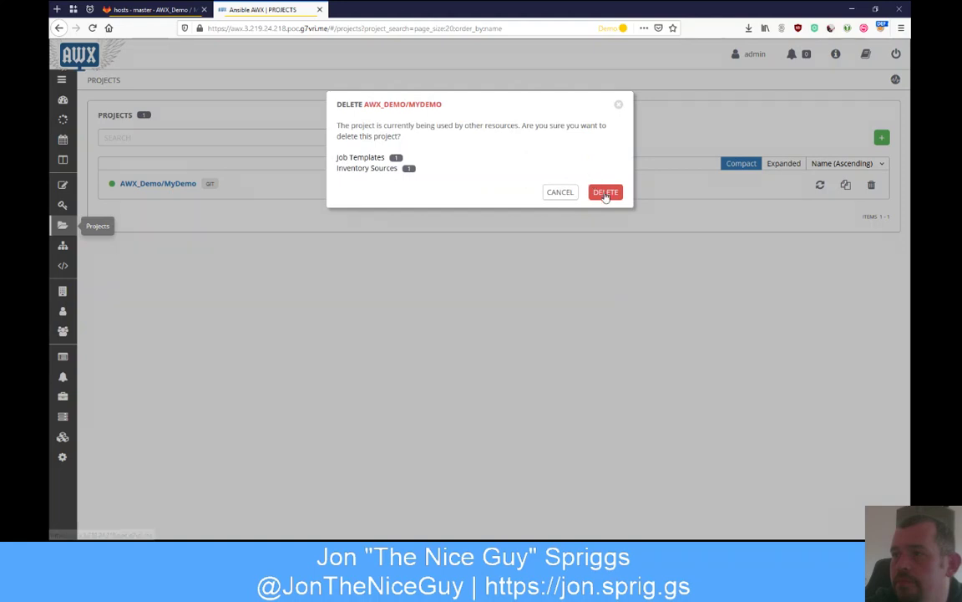
{"action": "left_click", "coordinate": [607, 193]}
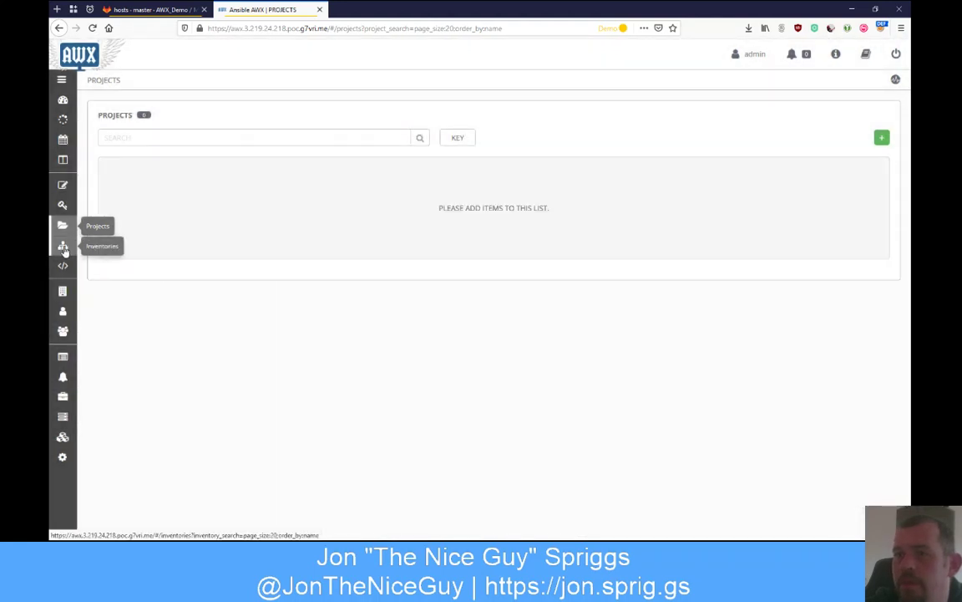
Step: Delete the Full Environment inventory and confirm the deletion
{"action": "left_click", "coordinate": [63, 244]}
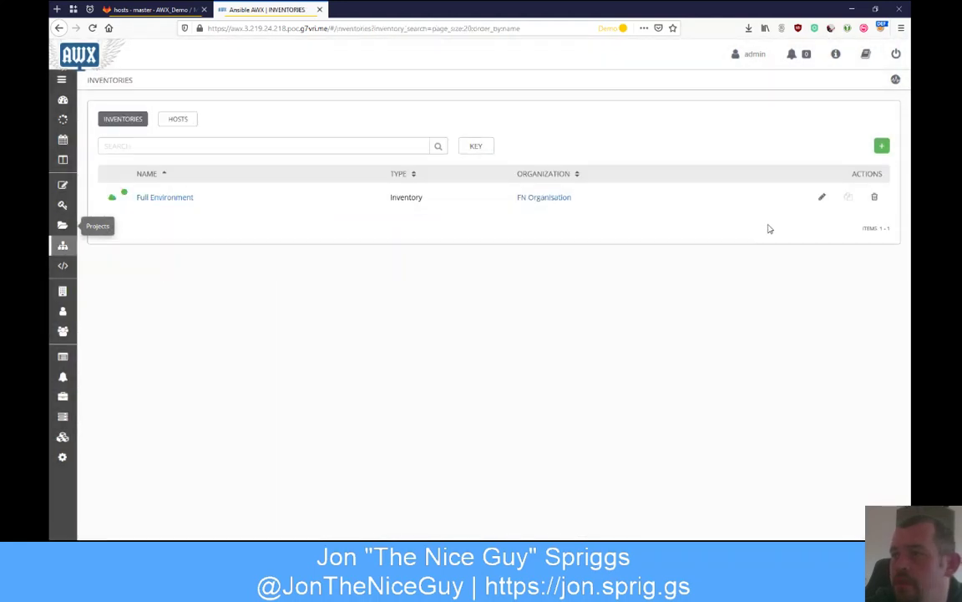
{"action": "left_click", "coordinate": [875, 196]}
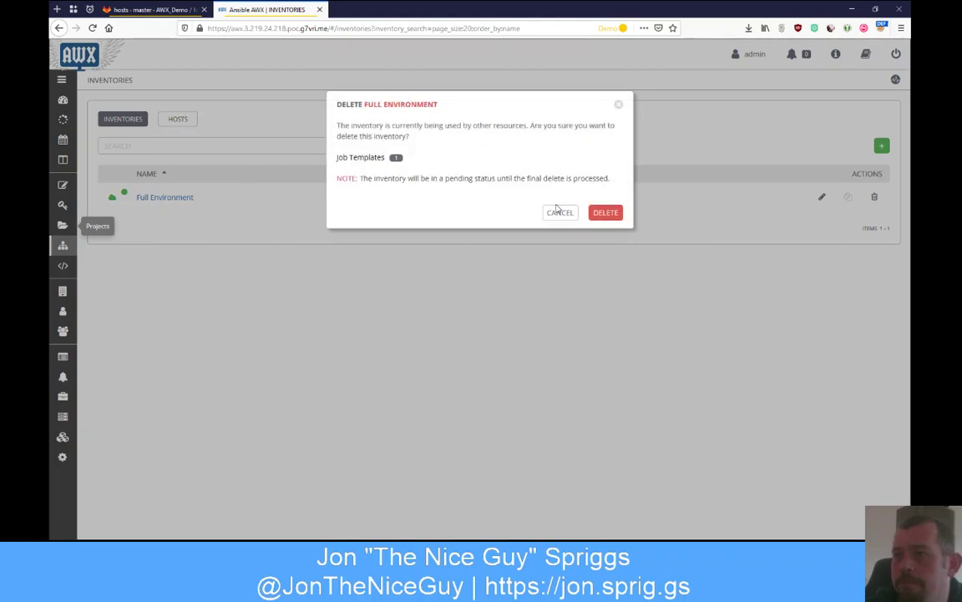
{"action": "left_click", "coordinate": [604, 214]}
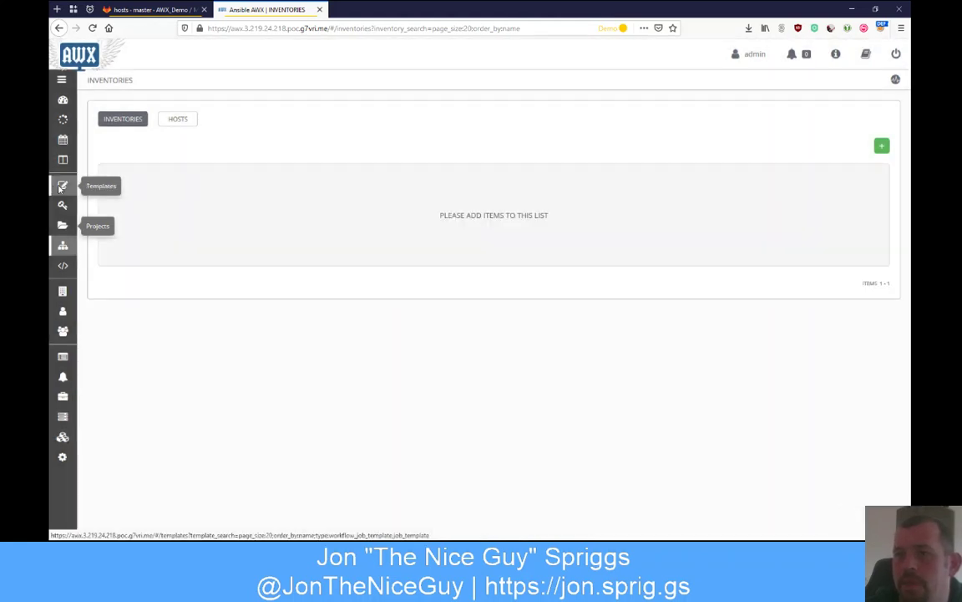
Step: Delete the Execute Playbook job template and confirm the deletion
{"action": "left_click", "coordinate": [58, 186]}
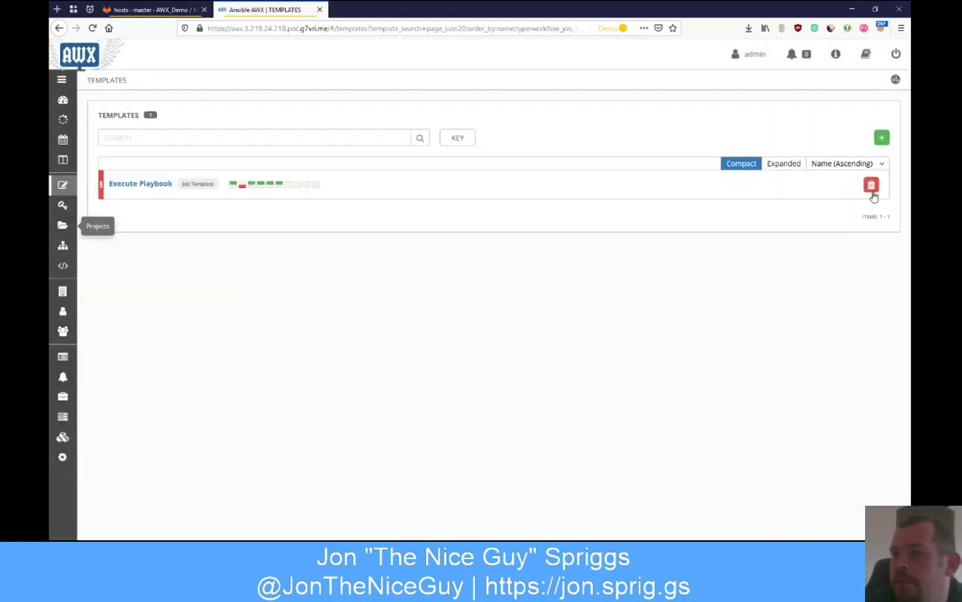
{"action": "left_click", "coordinate": [872, 186]}
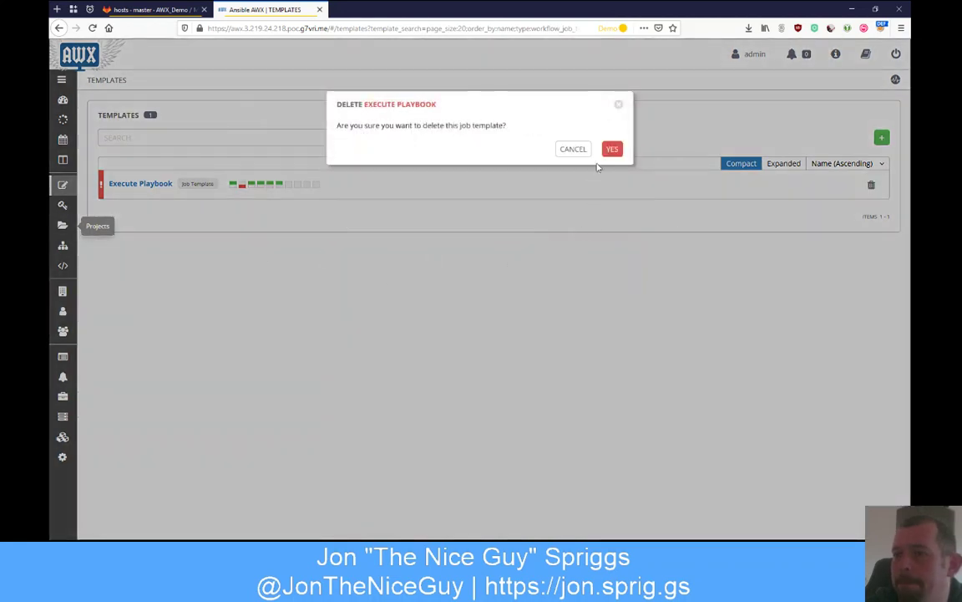
{"action": "left_click", "coordinate": [613, 148]}
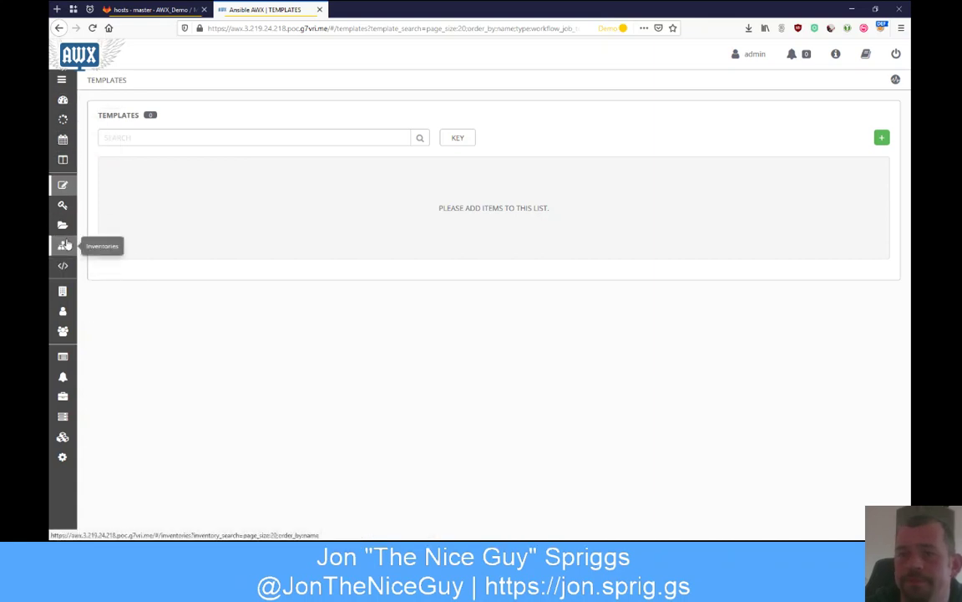
Step: Start a new inventory named Full Estate with the description "All machines managed by AWX"
{"action": "left_click", "coordinate": [64, 244]}
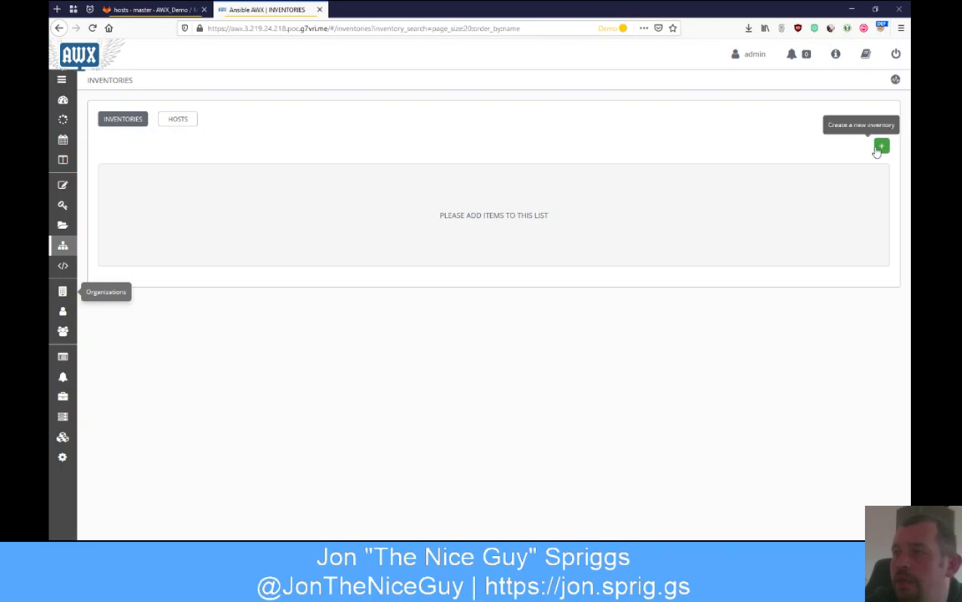
{"action": "left_click", "coordinate": [880, 148]}
{"action": "left_click", "coordinate": [828, 163]}
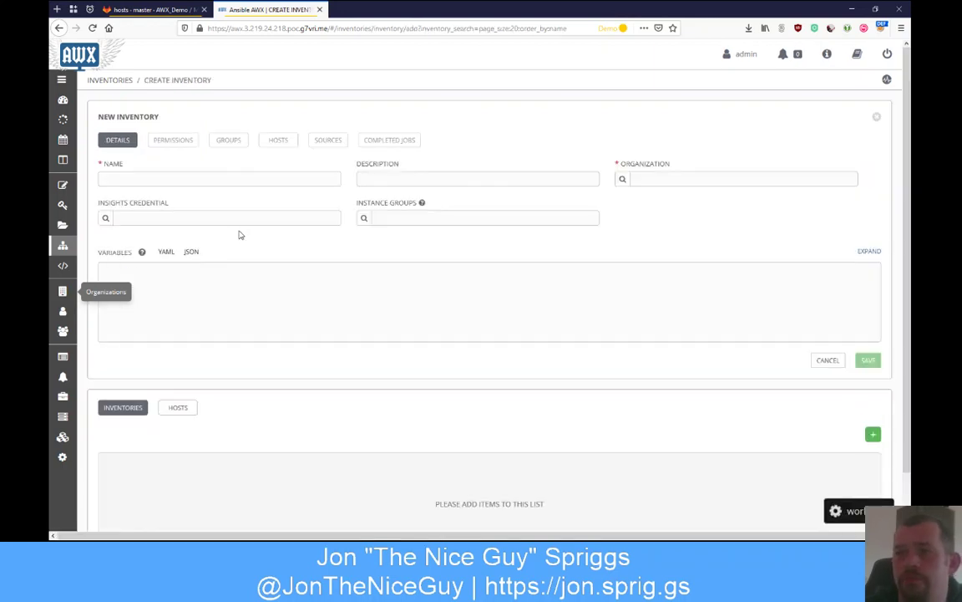
{"action": "type", "text": "Full "}
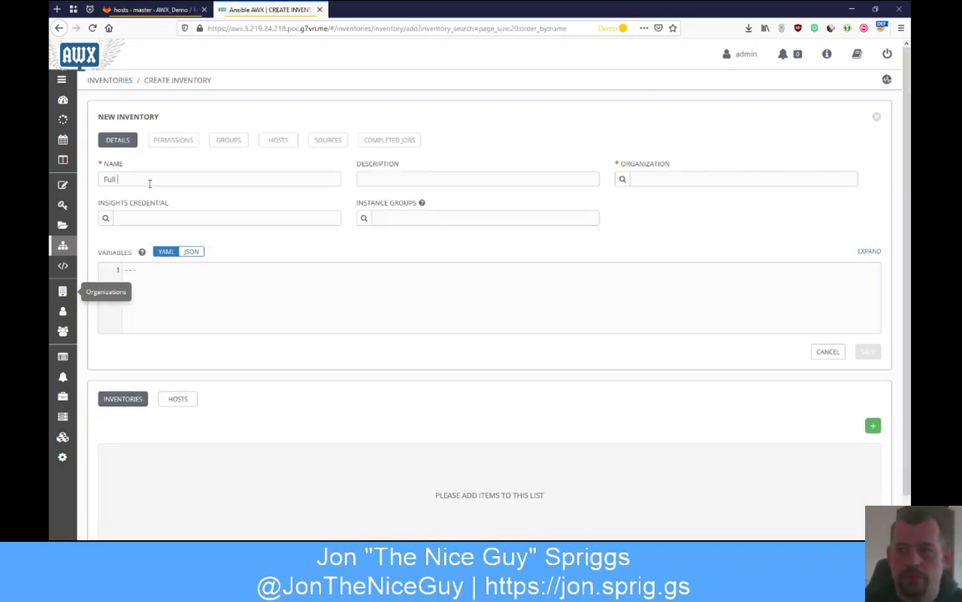
{"action": "type", "text": "Estate"}
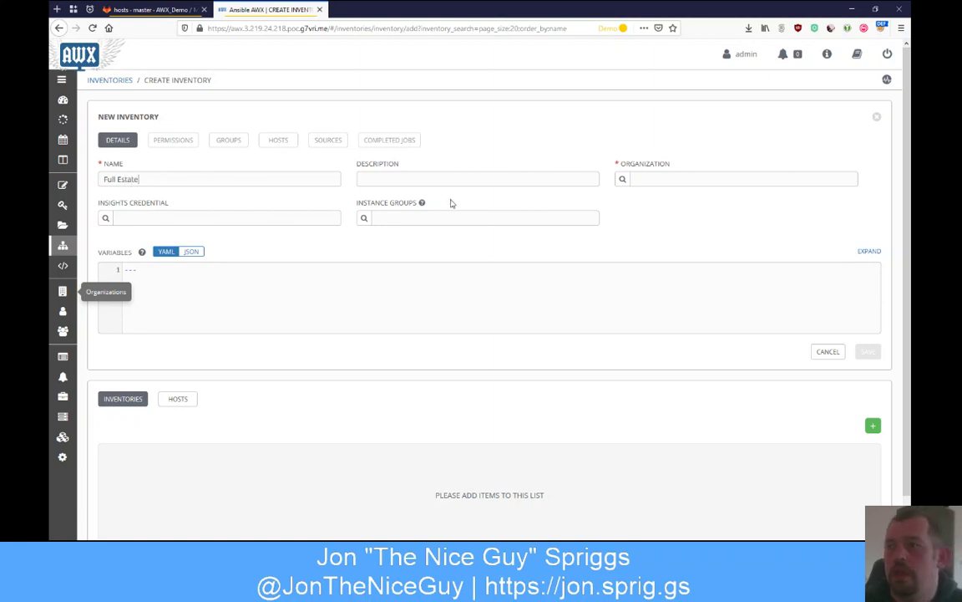
{"action": "left_click", "coordinate": [427, 185]}
{"action": "type", "text": "All"}
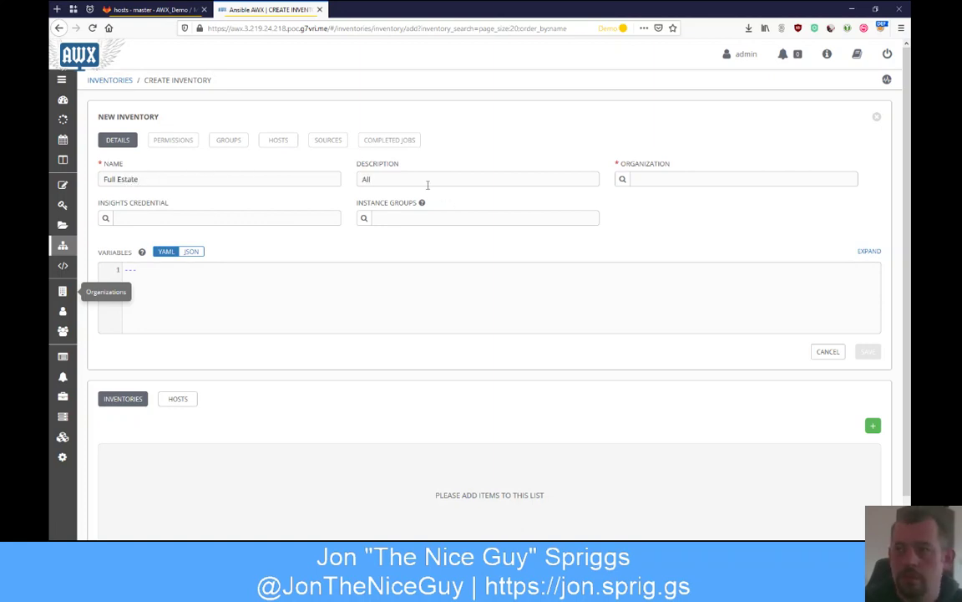
{"action": "type", "text": " machines managed by AWX"}
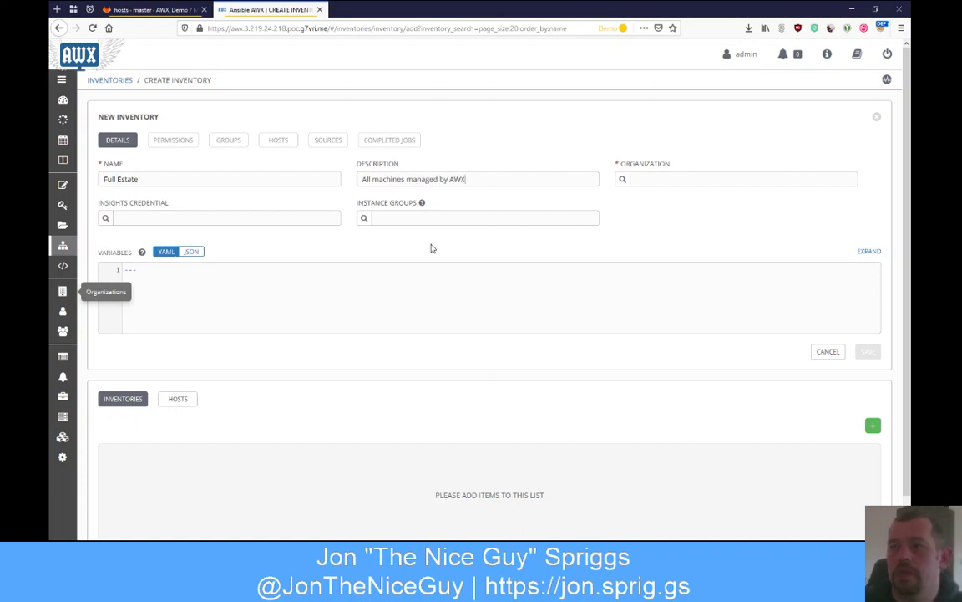
Step: Assign the new inventory to FN Organisation and save it
{"action": "left_click", "coordinate": [623, 179]}
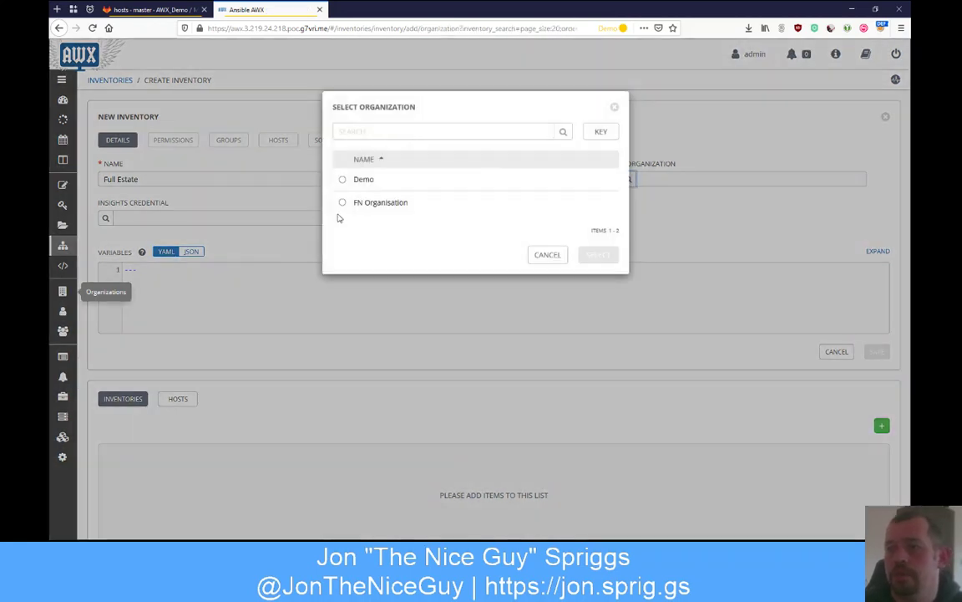
{"action": "left_click", "coordinate": [354, 206]}
{"action": "left_click", "coordinate": [603, 257]}
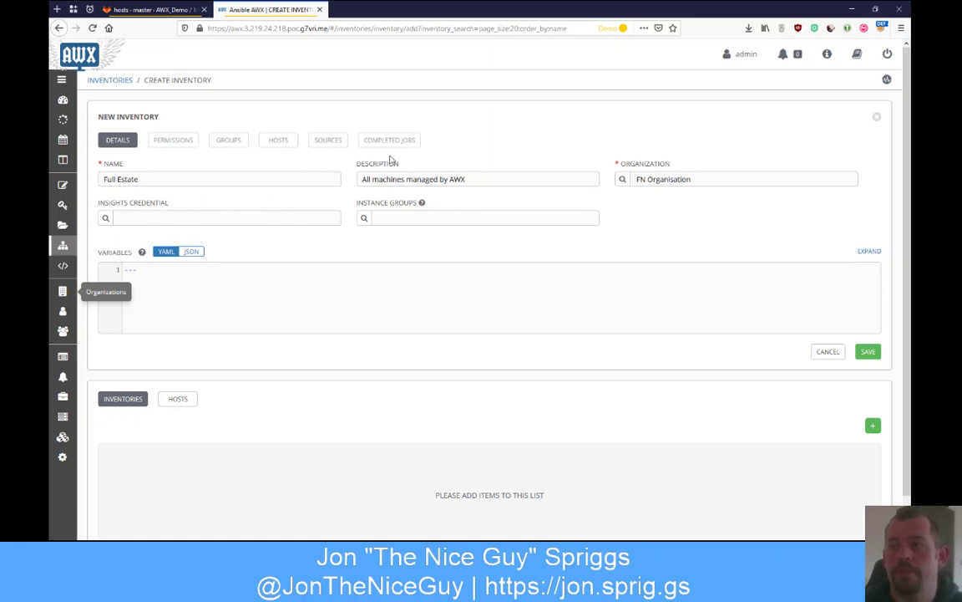
{"action": "left_click", "coordinate": [869, 353]}
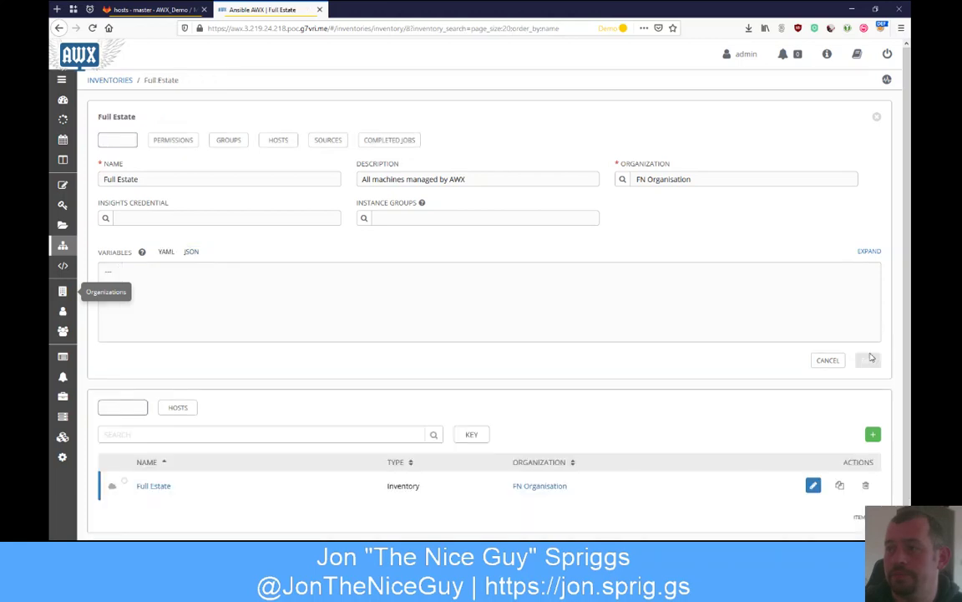
Step: Add a source named EC2 to the Full Estate inventory, with Amazon EC2 as its source and the AWS credential
{"action": "left_click", "coordinate": [327, 142]}
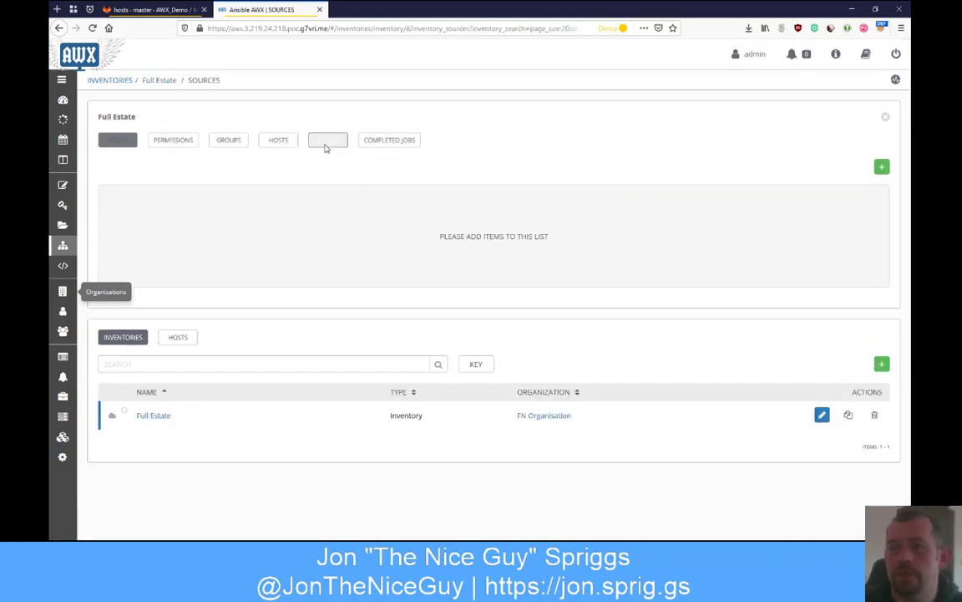
{"action": "left_click", "coordinate": [882, 168]}
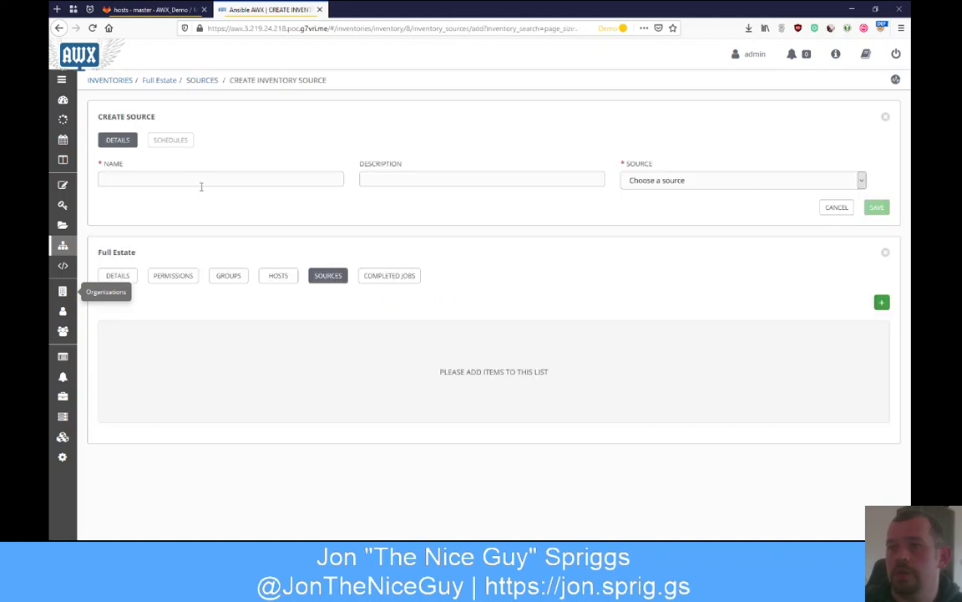
{"action": "type", "text": "EC2"}
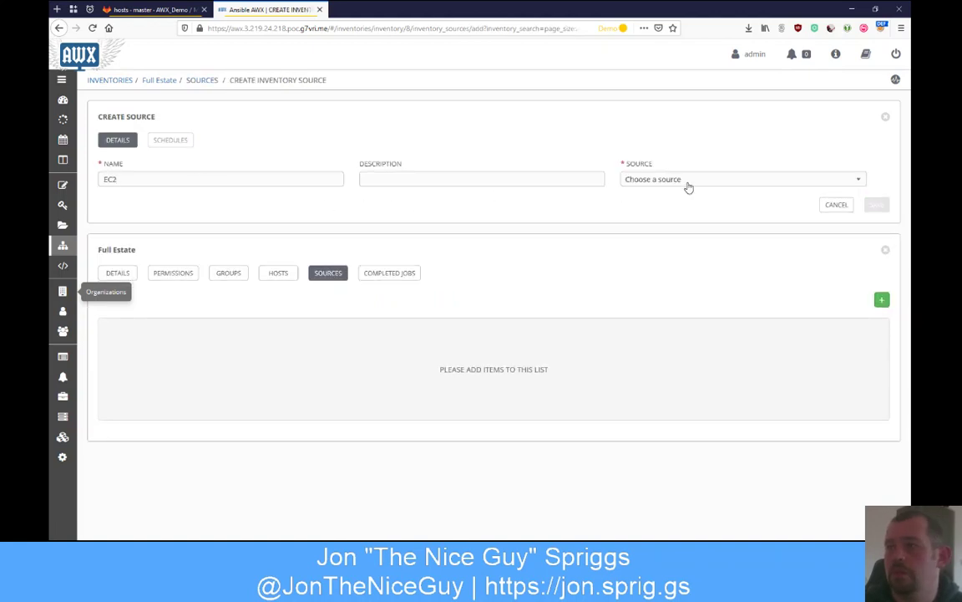
{"action": "left_click", "coordinate": [686, 184]}
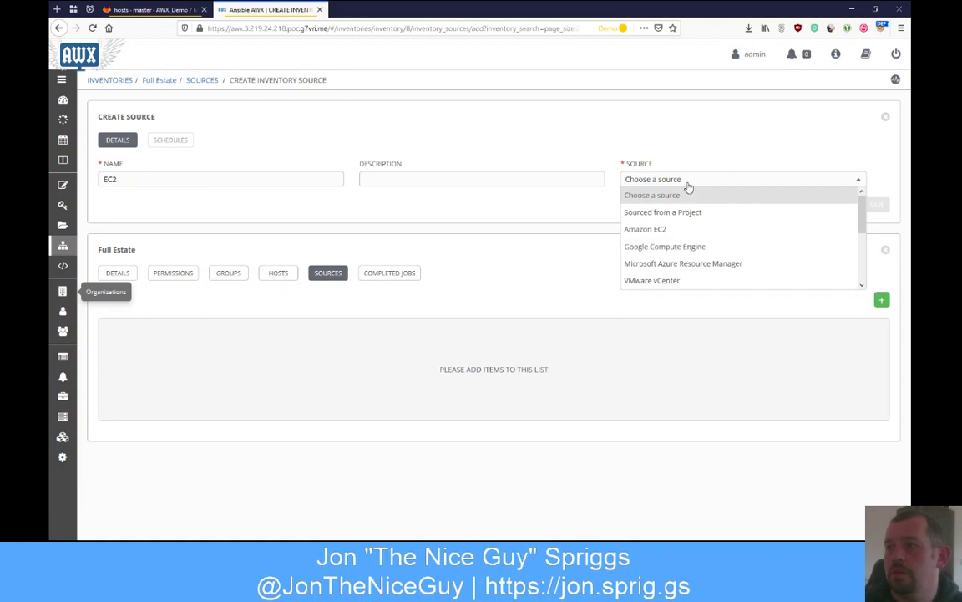
{"action": "left_click", "coordinate": [665, 230]}
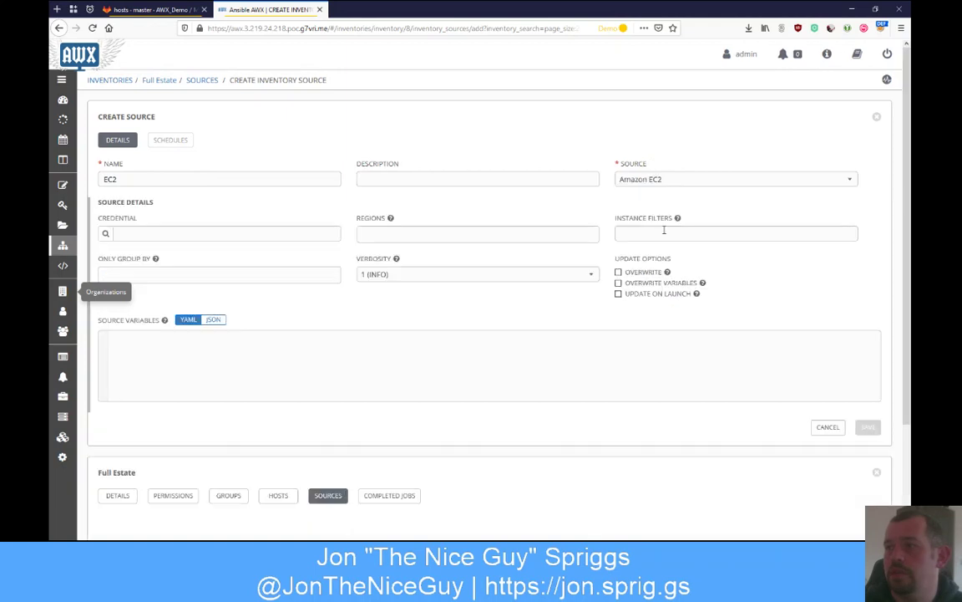
{"action": "left_click", "coordinate": [105, 235]}
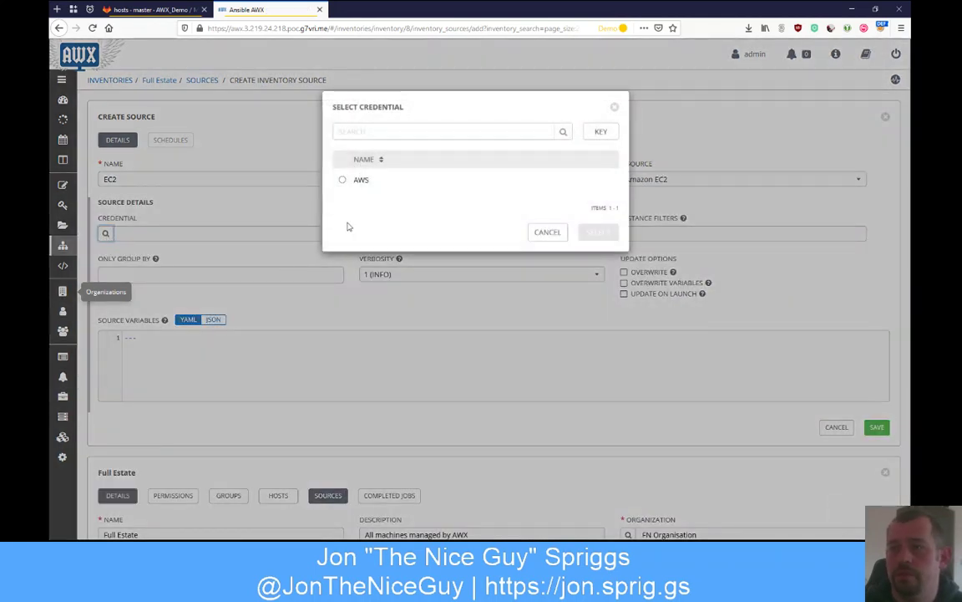
{"action": "left_click", "coordinate": [361, 181]}
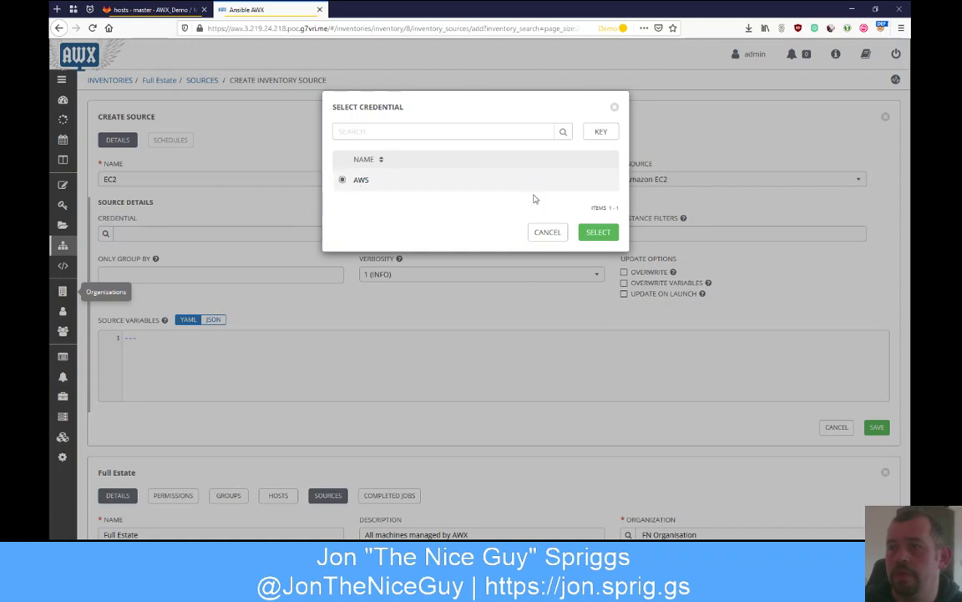
{"action": "left_click", "coordinate": [598, 232]}
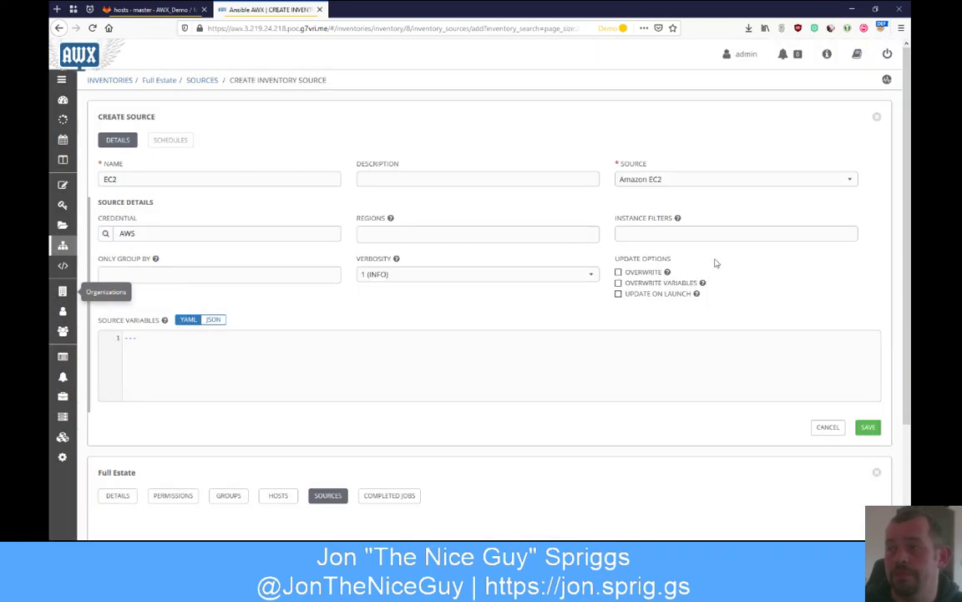
Step: Make the EC2 source update on launch with a cache timeout of 600 seconds, and save it
{"action": "left_click", "coordinate": [618, 294]}
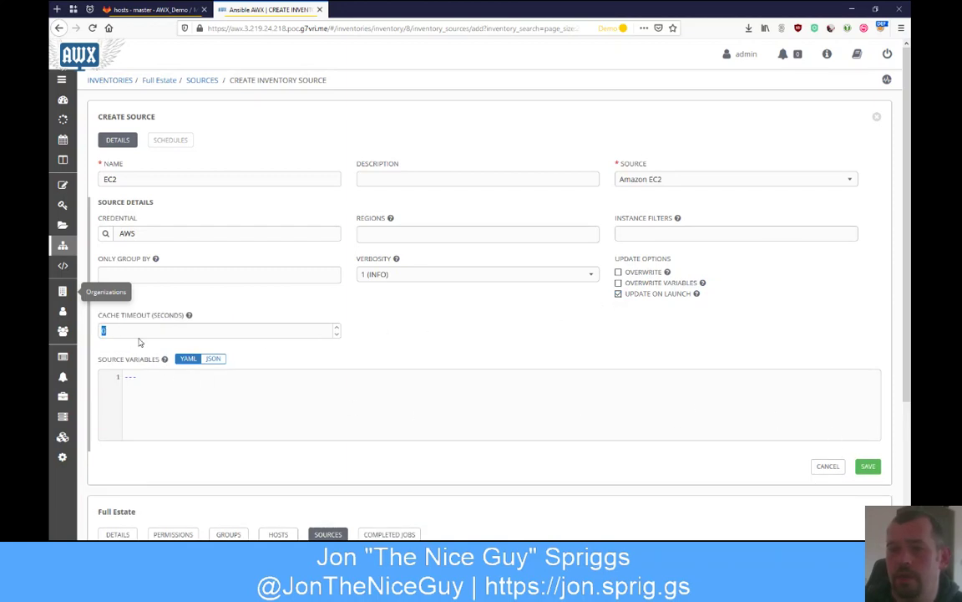
{"action": "type", "text": "600"}
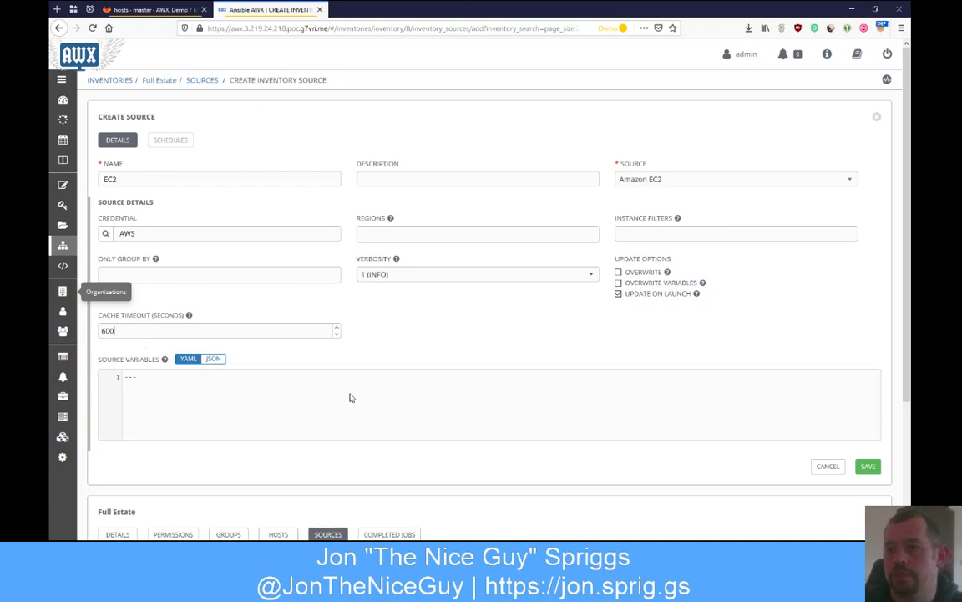
{"action": "left_click", "coordinate": [870, 467]}
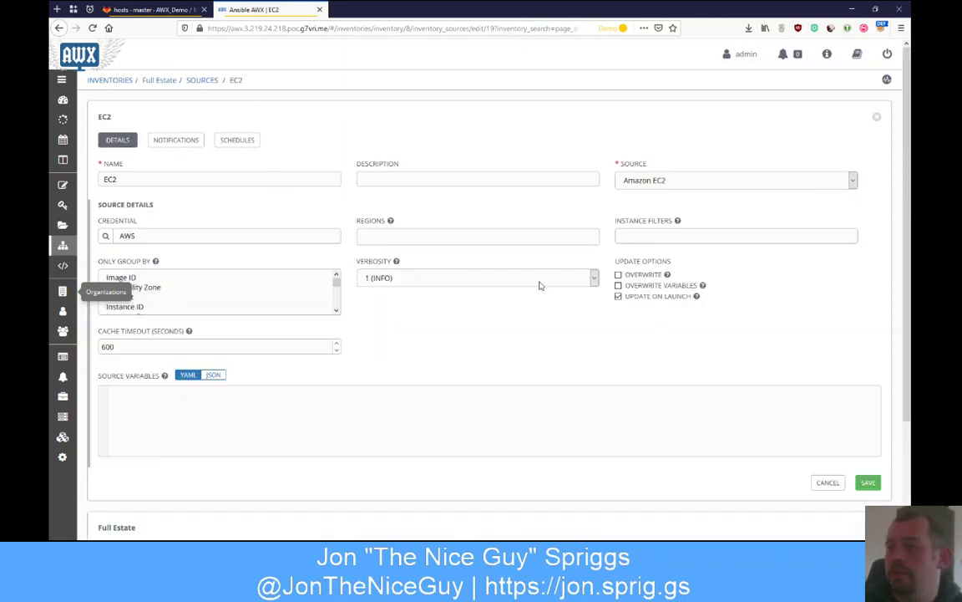
Step: Add a second Full Estate source named Azure, with Microsoft Azure Resource Manager as its source
{"action": "left_click", "coordinate": [200, 81]}
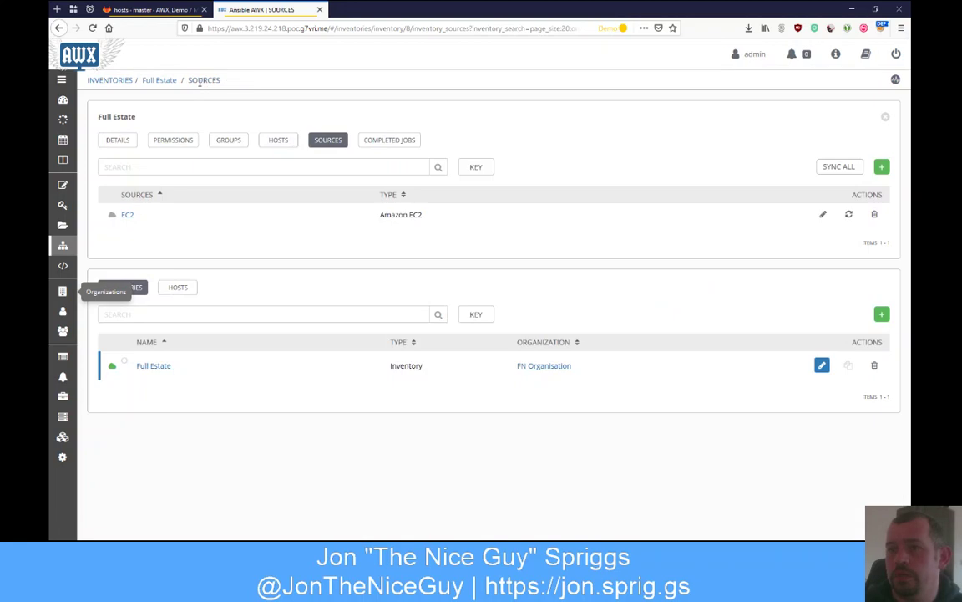
{"action": "left_click", "coordinate": [882, 169]}
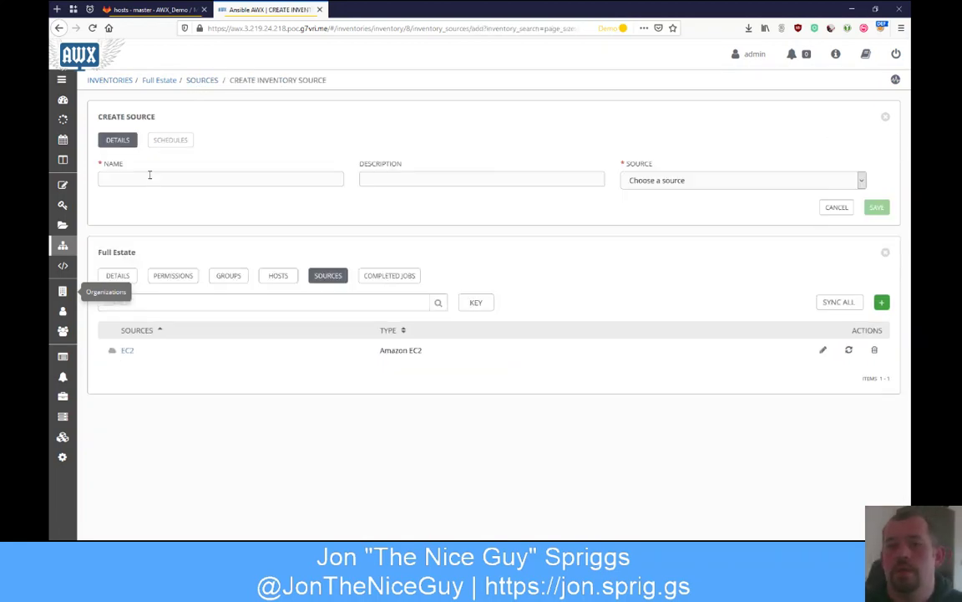
{"action": "left_click", "coordinate": [150, 175]}
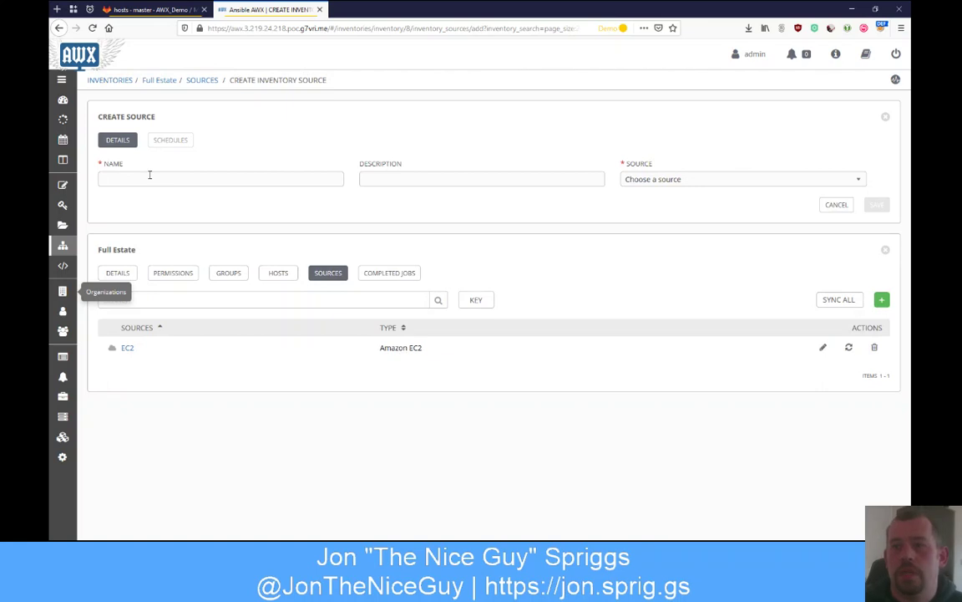
{"action": "type", "text": "Azure"}
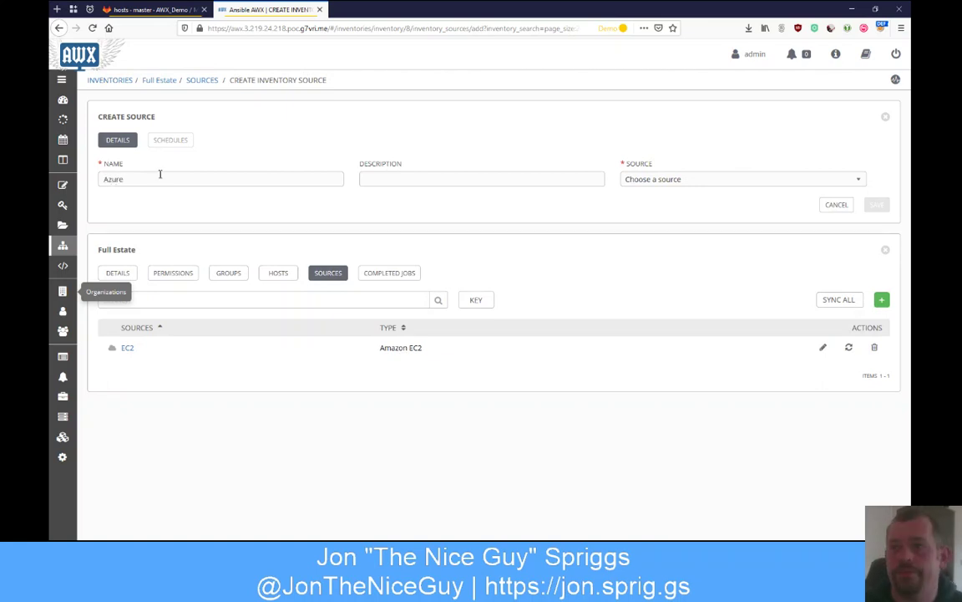
{"action": "left_click", "coordinate": [724, 180]}
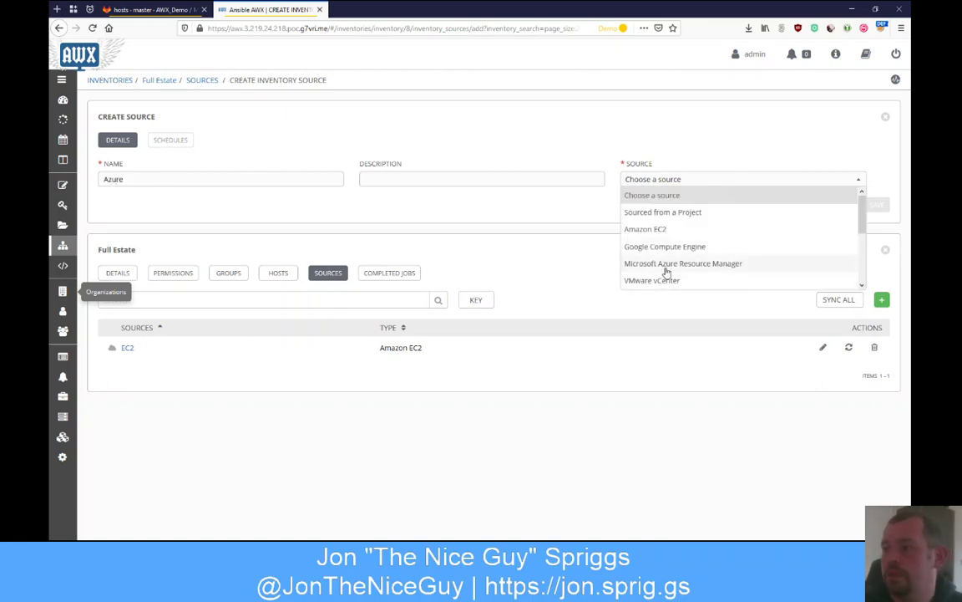
{"action": "left_click", "coordinate": [666, 268]}
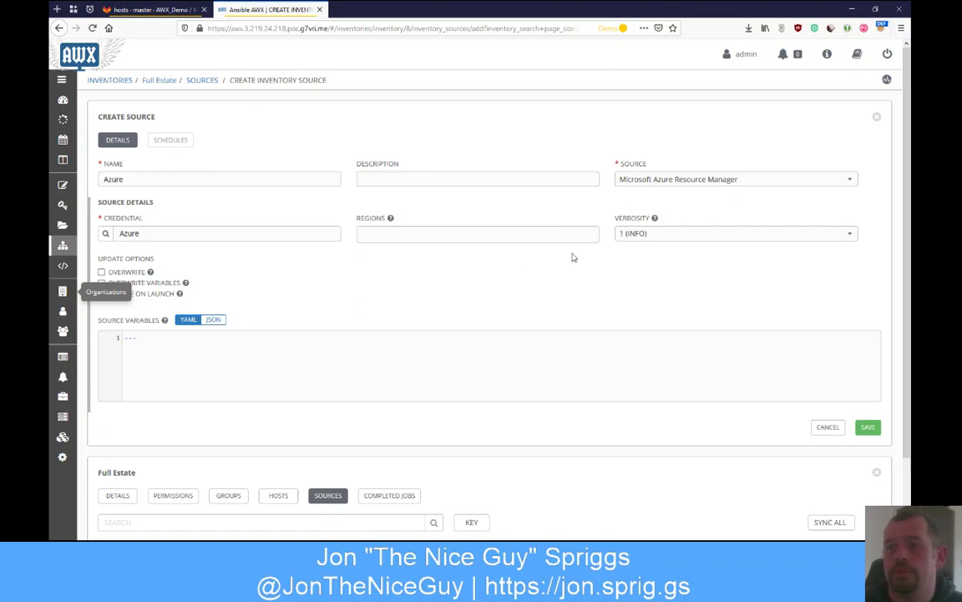
Step: Make the Azure source update on launch with a cache timeout of 600 seconds, and save it
{"action": "left_click", "coordinate": [165, 293]}
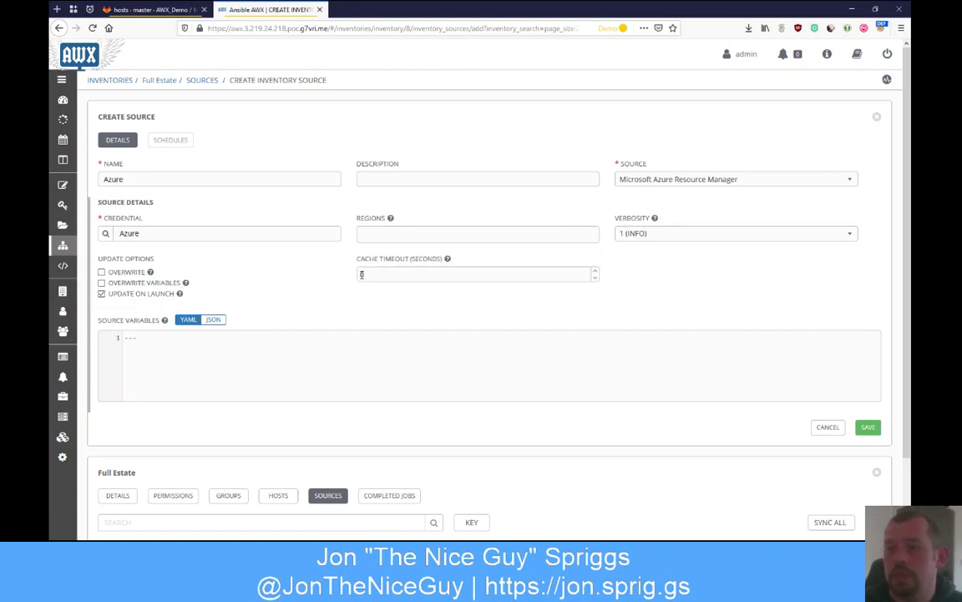
{"action": "type", "text": "600"}
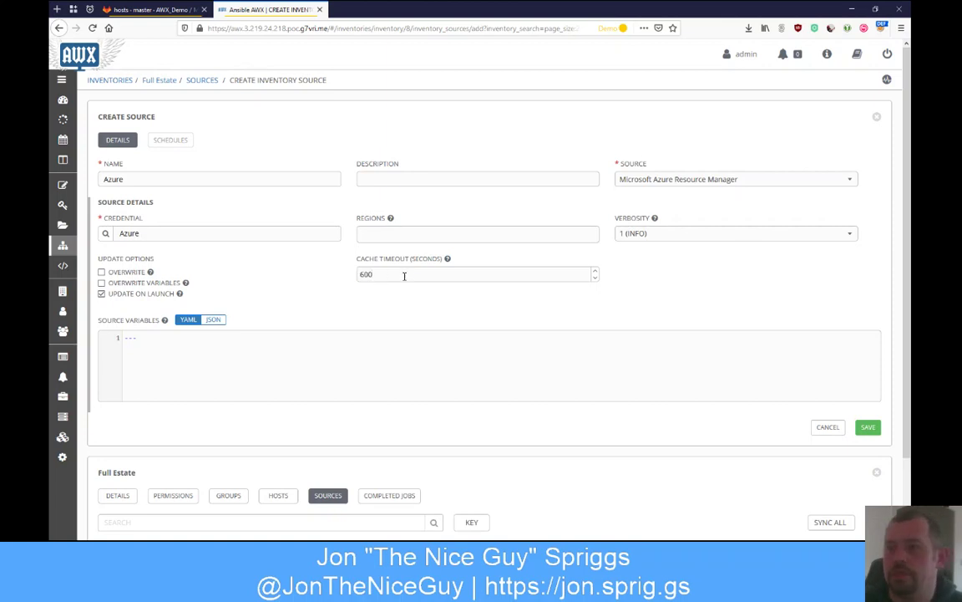
{"action": "left_click", "coordinate": [866, 428]}
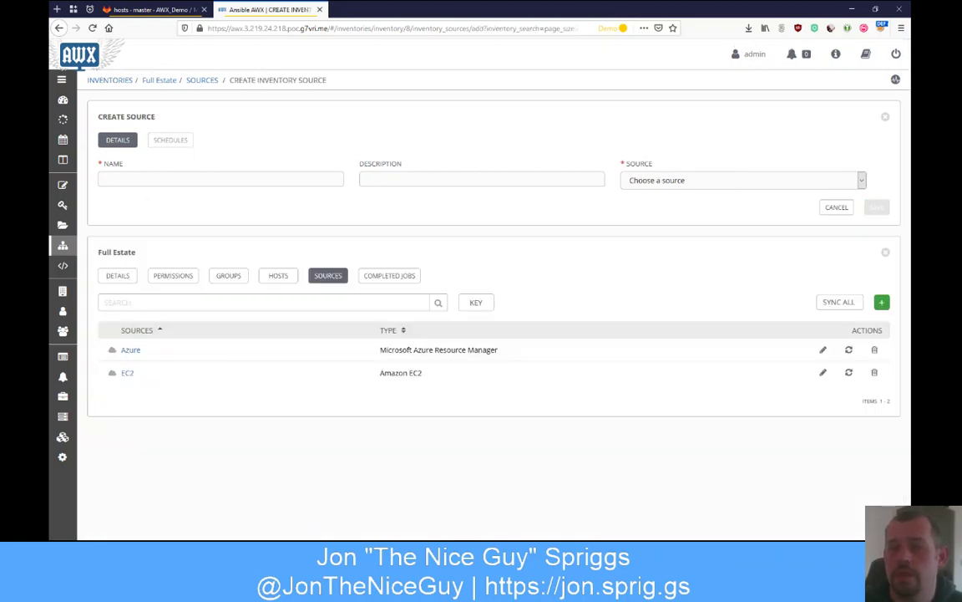
{"action": "left_click", "coordinate": [158, 179]}
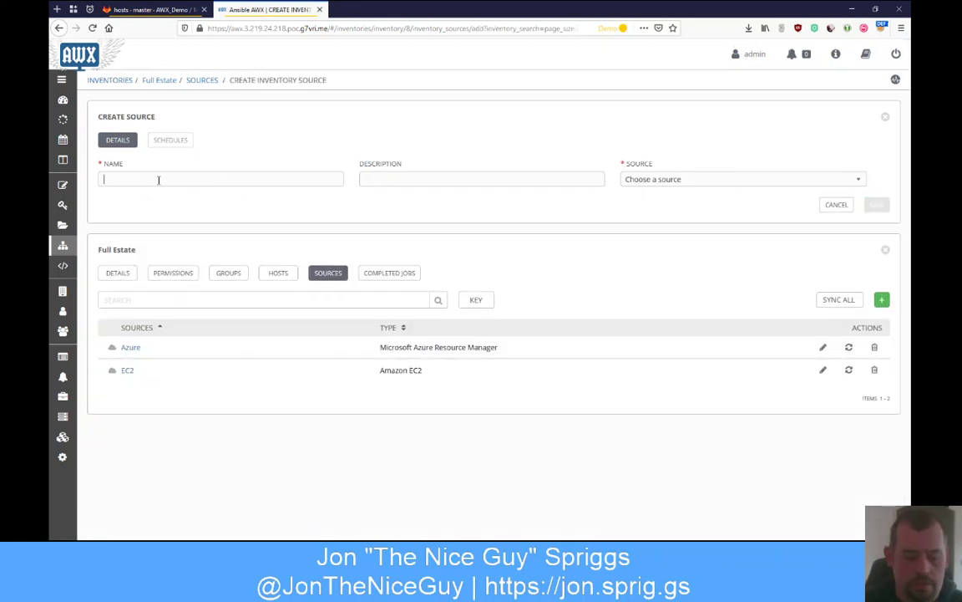
{"action": "type", "text": "Groups "}
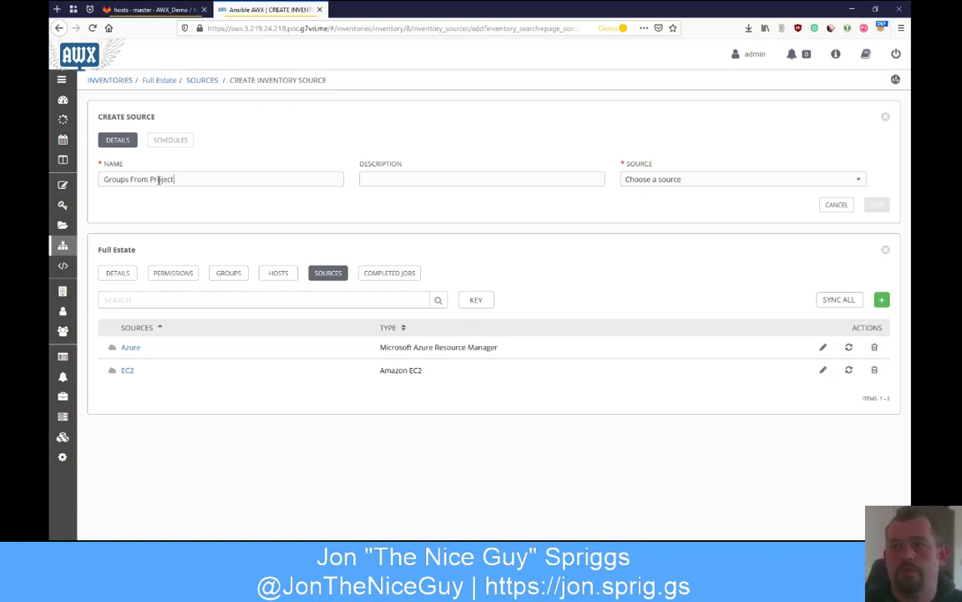
{"action": "type", "text": "From Project"}
{"action": "left_click", "coordinate": [704, 178]}
{"action": "left_click", "coordinate": [684, 216]}
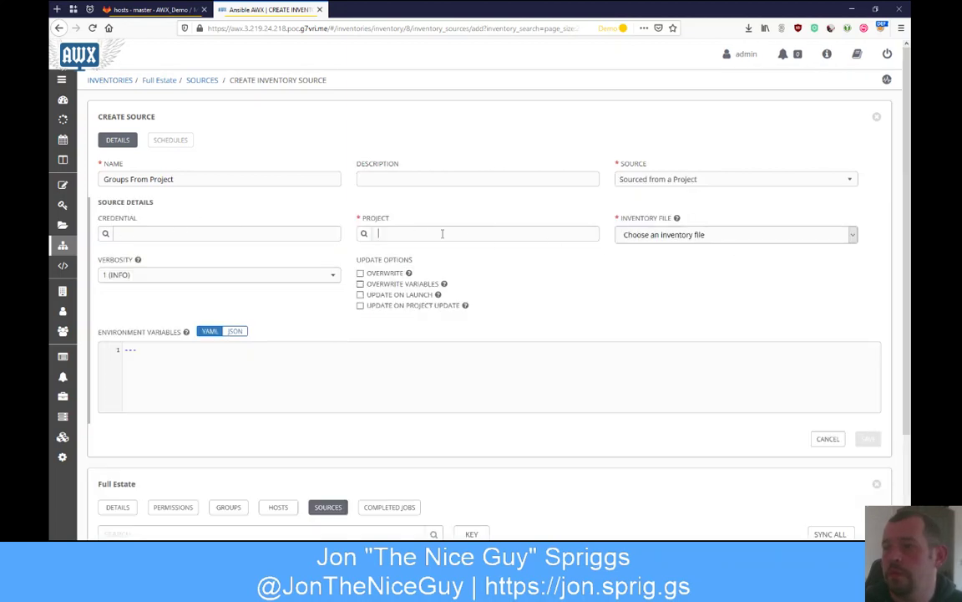
{"action": "left_click", "coordinate": [364, 235]}
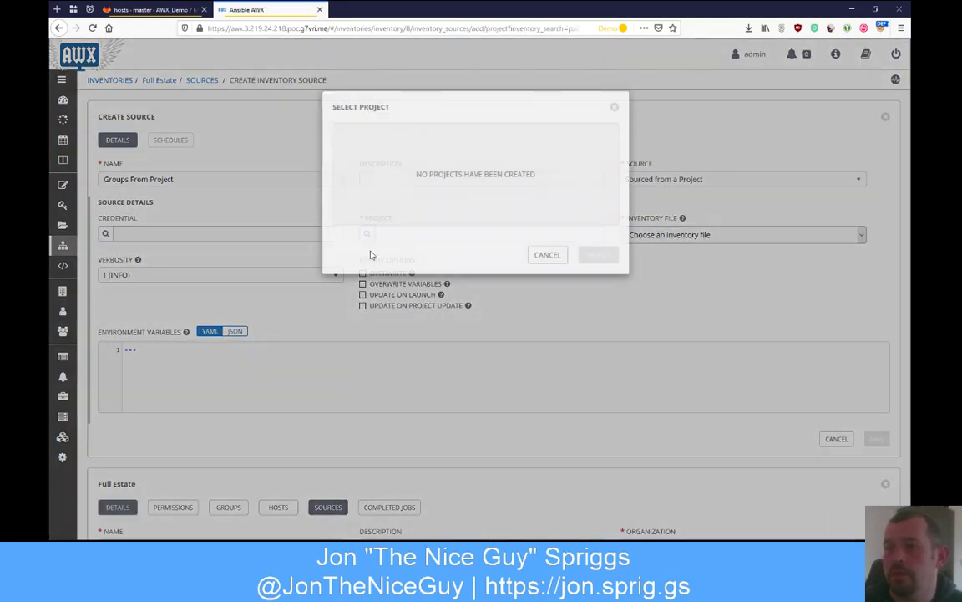
{"action": "left_click", "coordinate": [547, 254]}
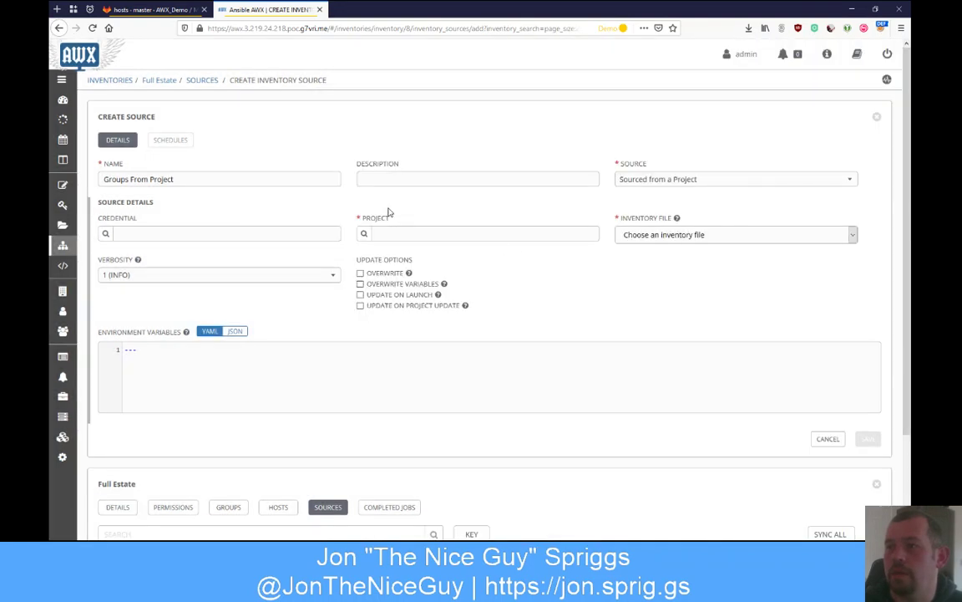
{"action": "left_click", "coordinate": [832, 439]}
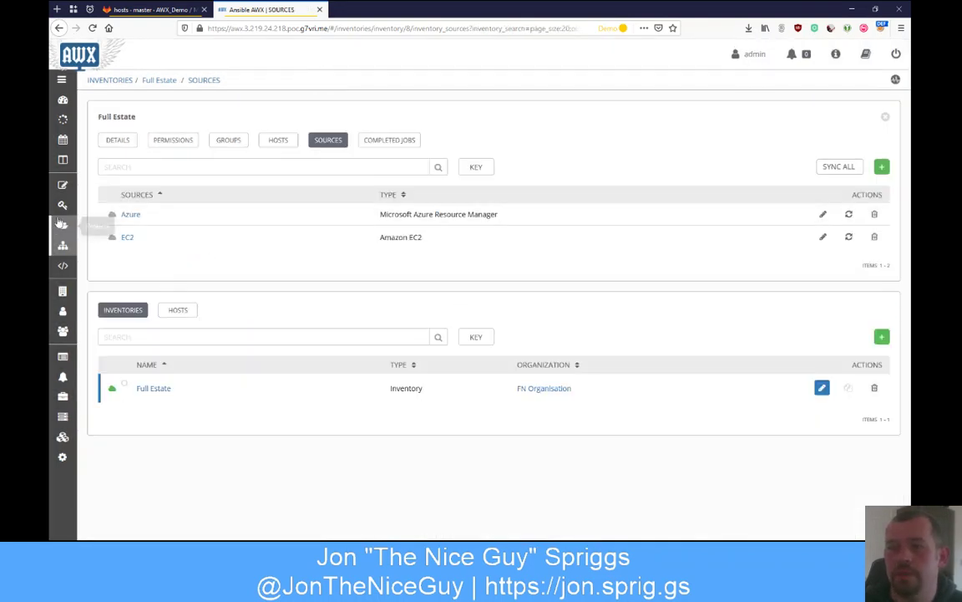
Step: Create a project named AWX Demo in FN Organisation, with Git as its SCM type
{"action": "left_click", "coordinate": [61, 226]}
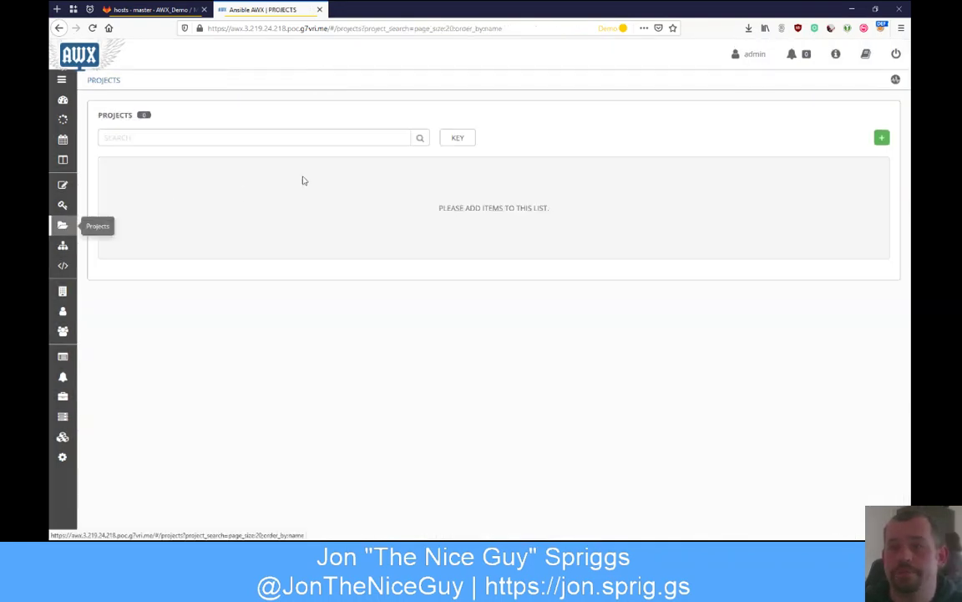
{"action": "left_click", "coordinate": [880, 139]}
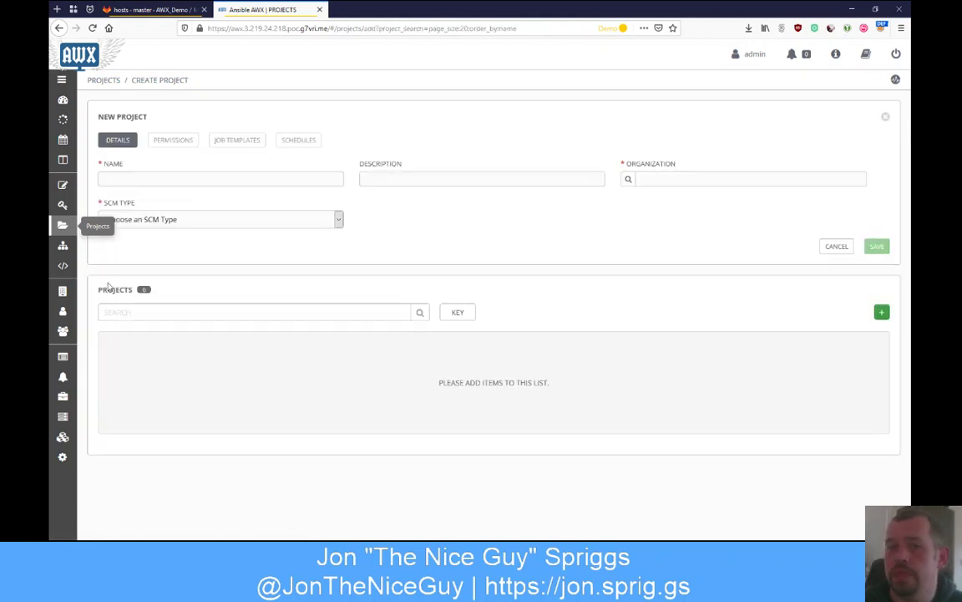
{"action": "left_click", "coordinate": [161, 181]}
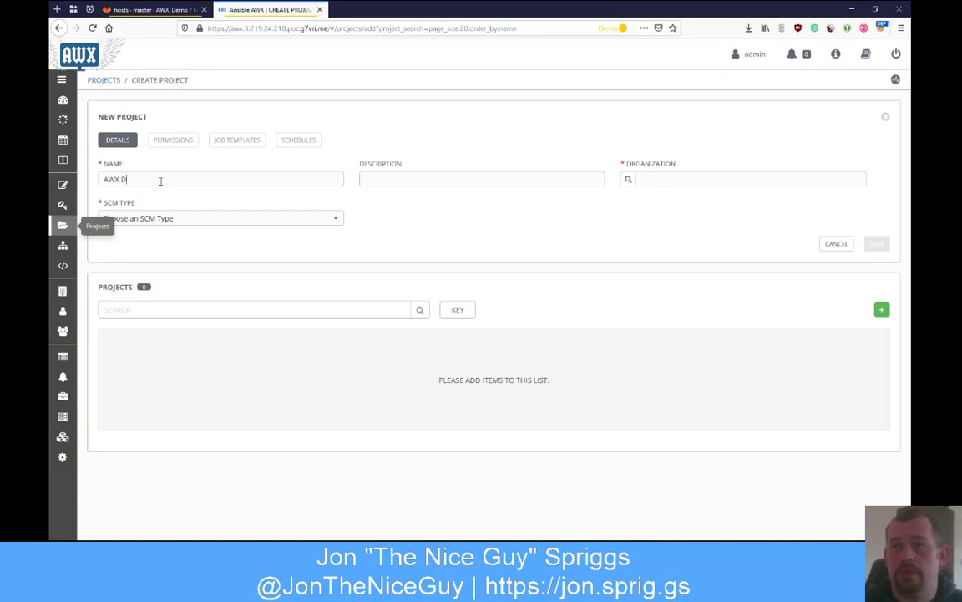
{"action": "left_click", "coordinate": [629, 181]}
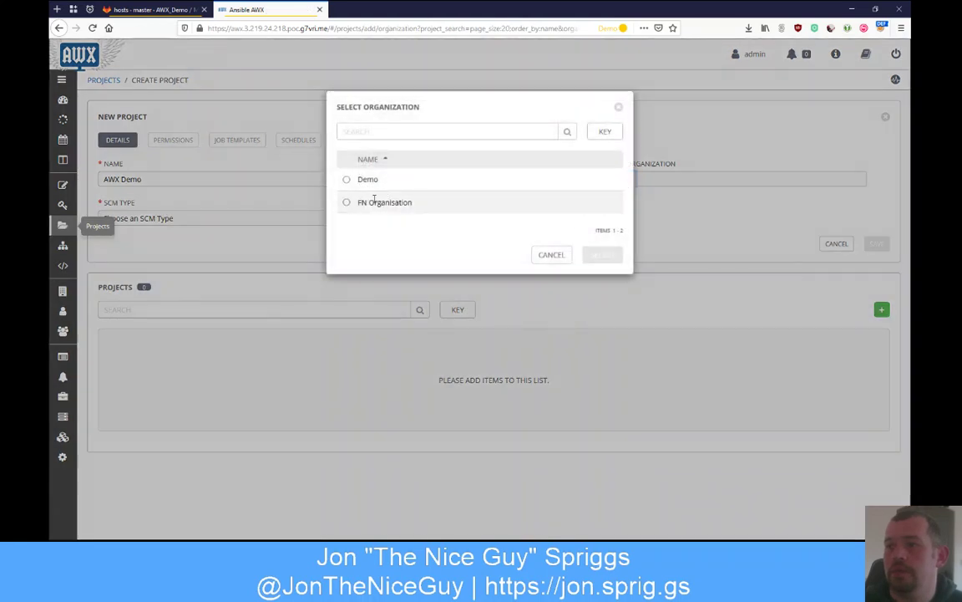
{"action": "left_click", "coordinate": [374, 200]}
{"action": "left_click", "coordinate": [609, 257]}
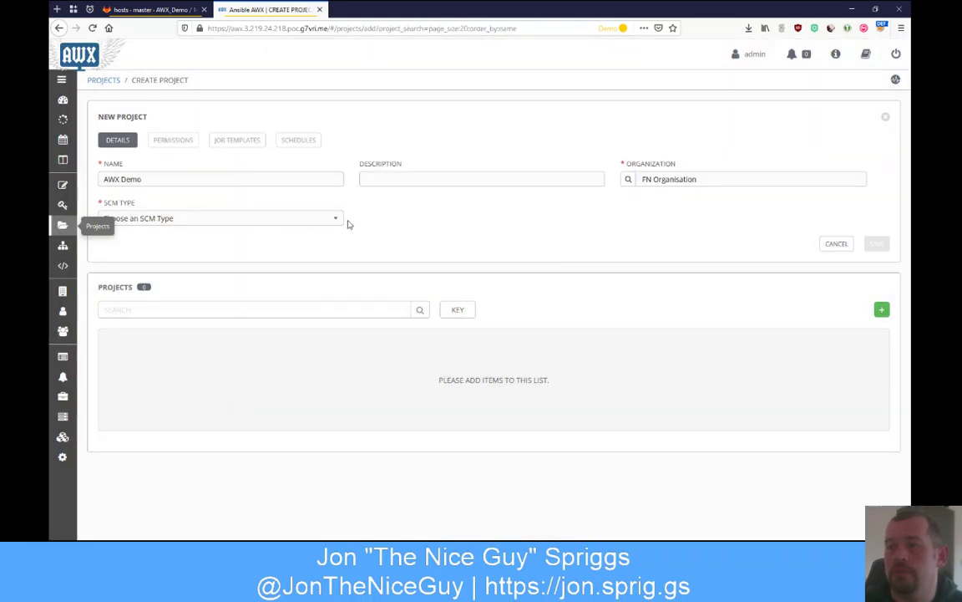
{"action": "left_click", "coordinate": [337, 220]}
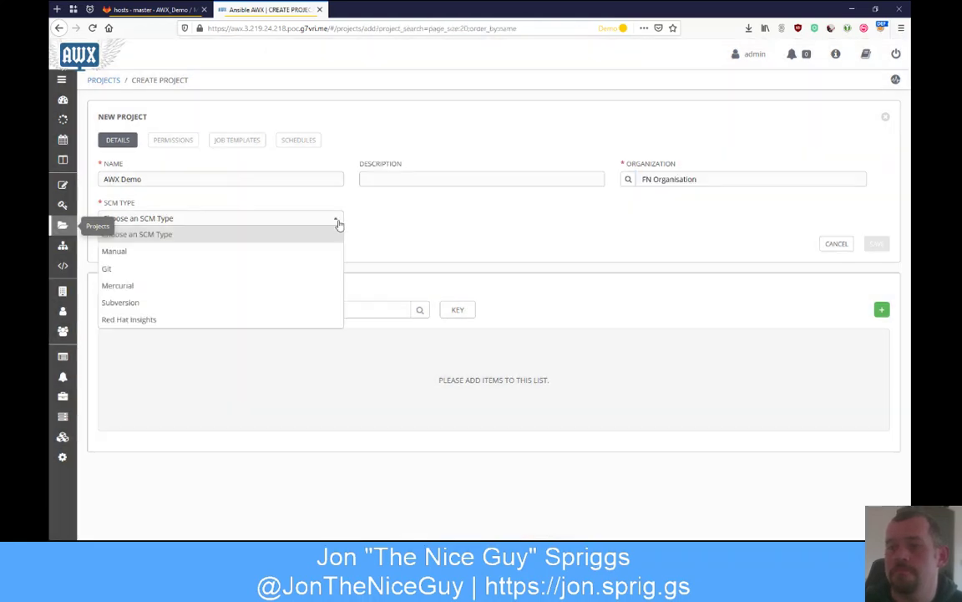
{"action": "left_click", "coordinate": [123, 268]}
Step: Copy the mydemo repository address from GitLab into the AWX project's SCM URL, append .git, and assign the Gitlab credential
{"action": "left_click", "coordinate": [150, 9]}
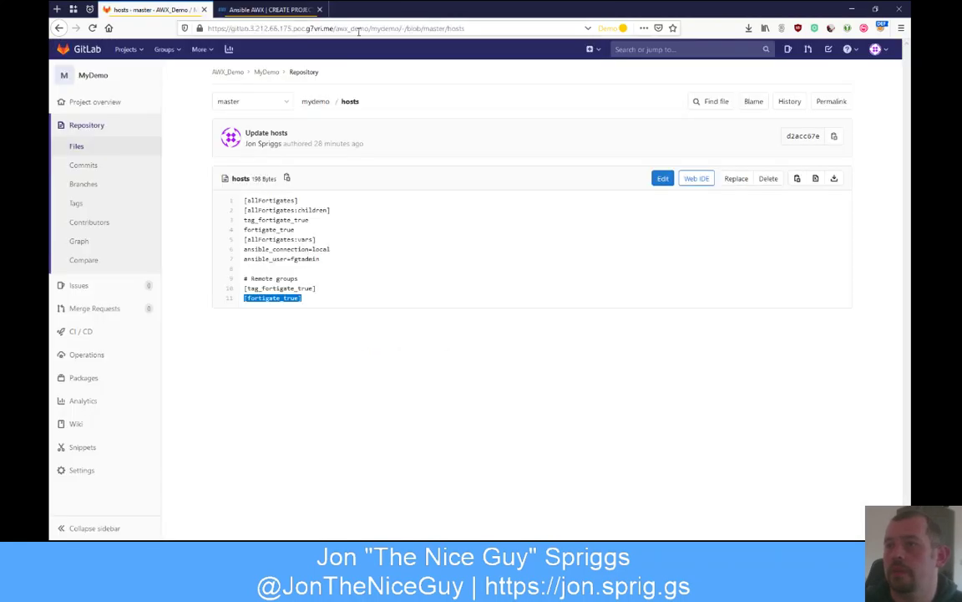
{"action": "left_click", "coordinate": [398, 28]}
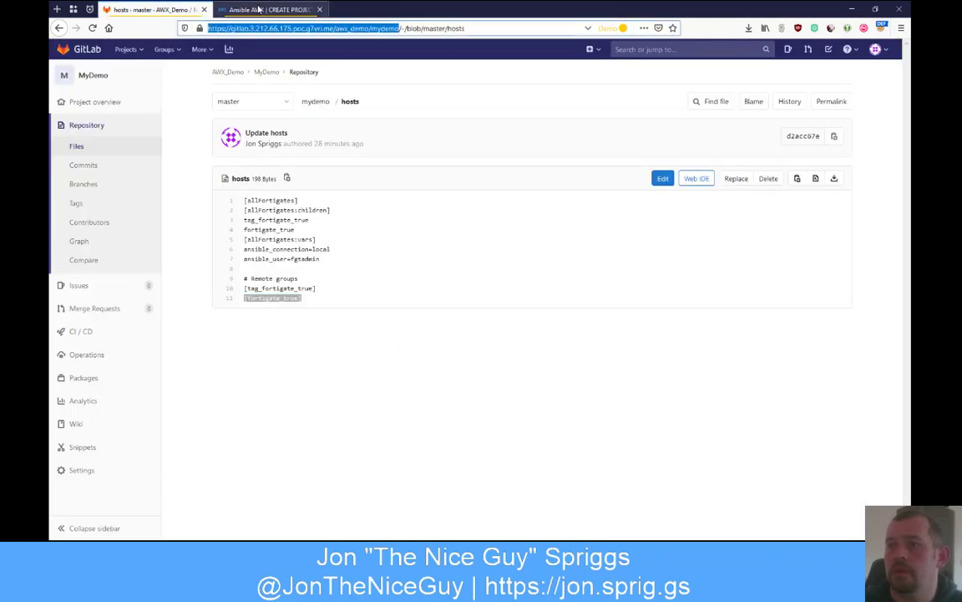
{"action": "left_click", "coordinate": [251, 10]}
{"action": "left_click", "coordinate": [180, 271]}
{"action": "type", "text": "https://gitlab.3.212.66.179.poc.g7vri.me/awx_demo/mydemo.git"}
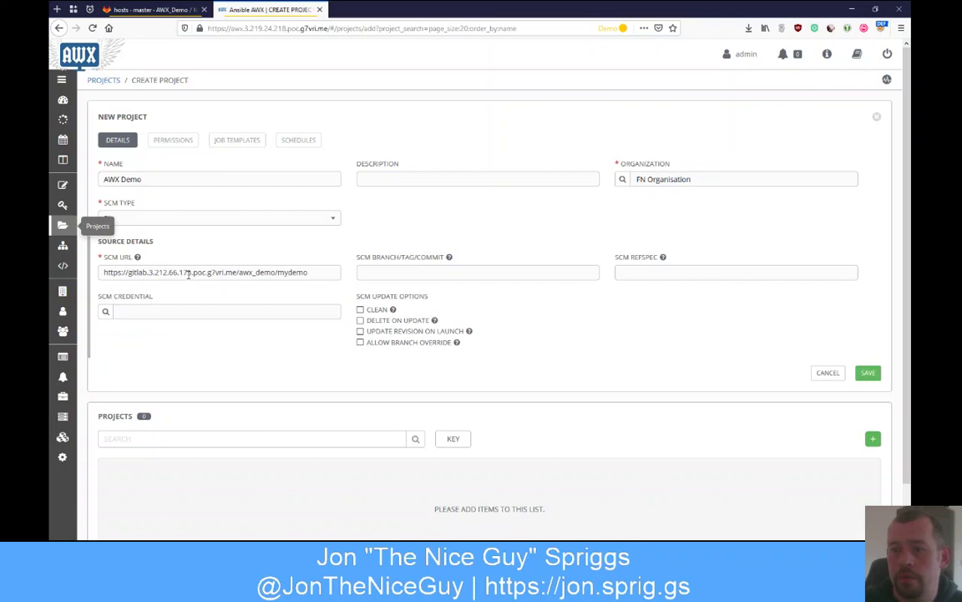
{"action": "left_click", "coordinate": [106, 312]}
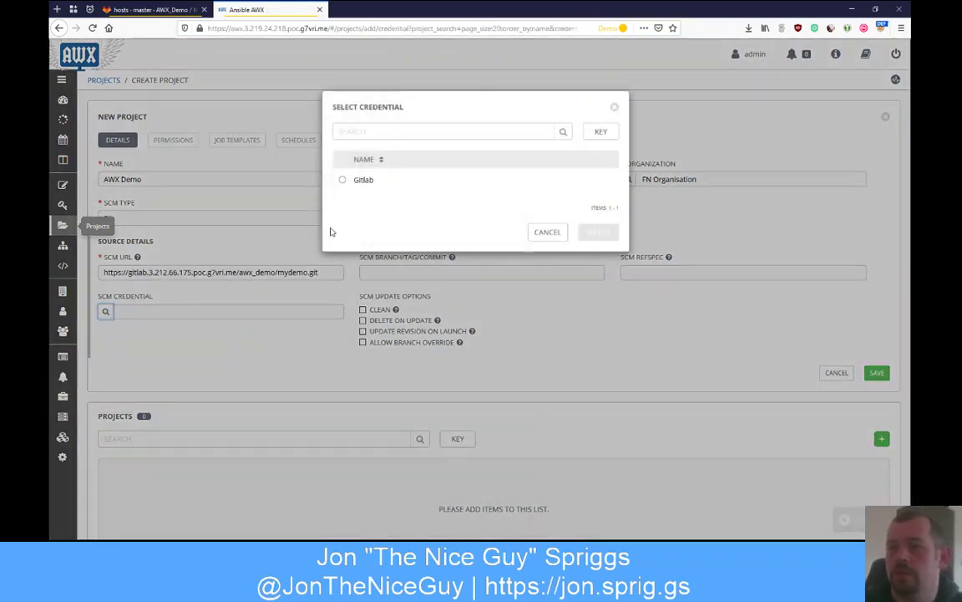
{"action": "left_click", "coordinate": [363, 180]}
{"action": "left_click", "coordinate": [594, 232]}
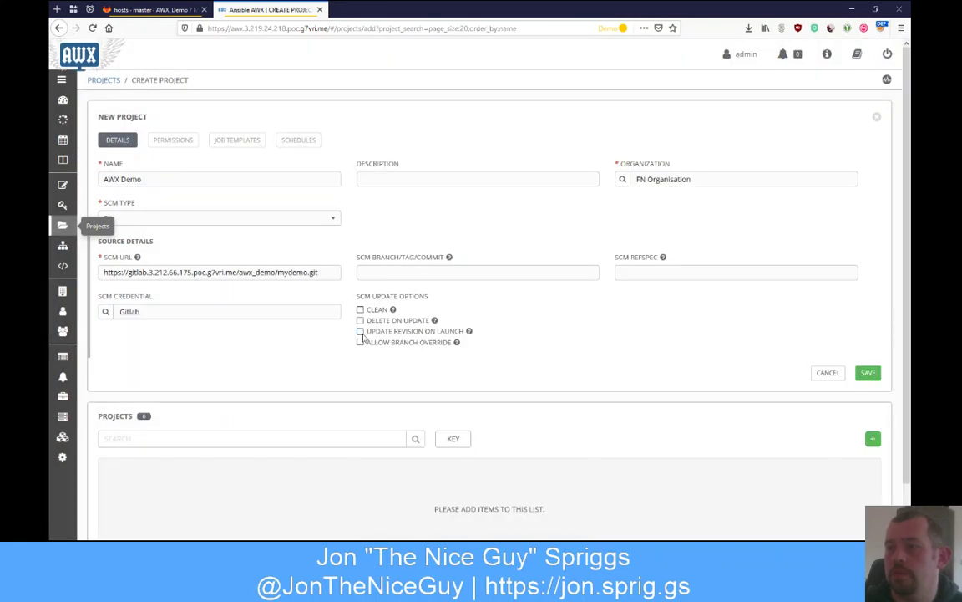
Step: Enable Clean, Update Revision on Launch and Allow Branch Override with a 60-second cache timeout, and save the AWX Demo project
{"action": "left_click", "coordinate": [360, 331]}
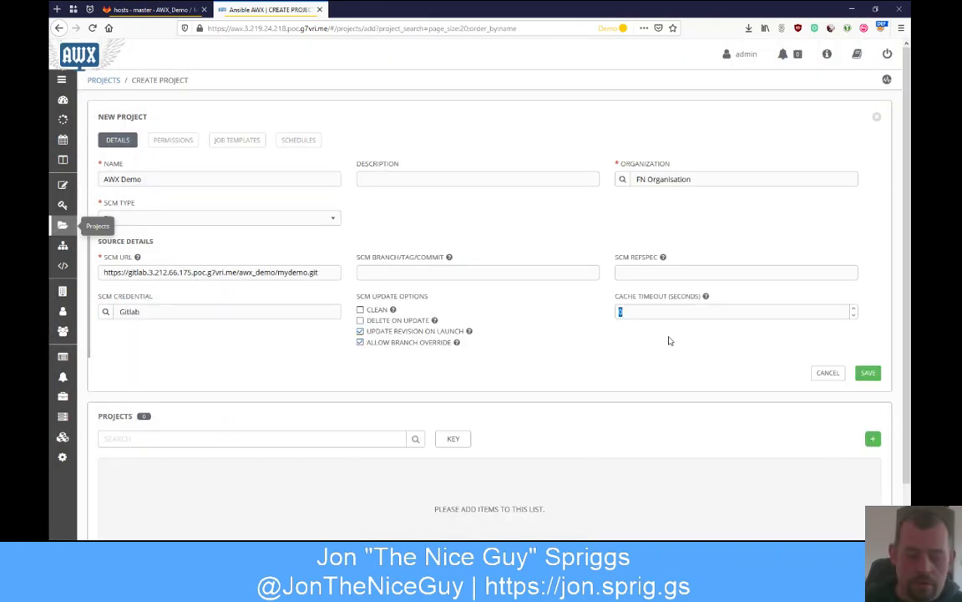
{"action": "type", "text": "60"}
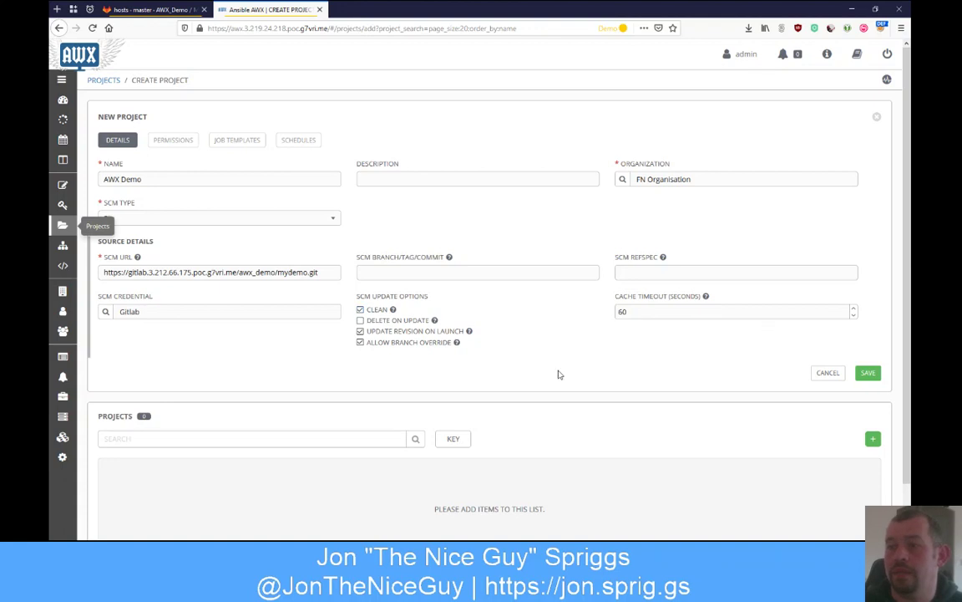
{"action": "left_click", "coordinate": [869, 373]}
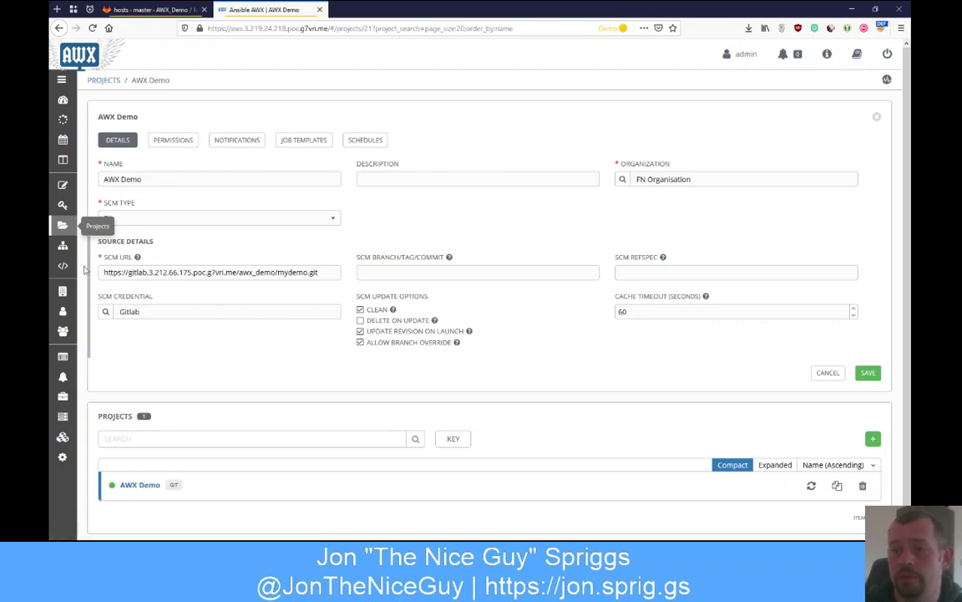
Step: Start a new source named Groups from Project in the Full Estate inventory
{"action": "left_click", "coordinate": [69, 246]}
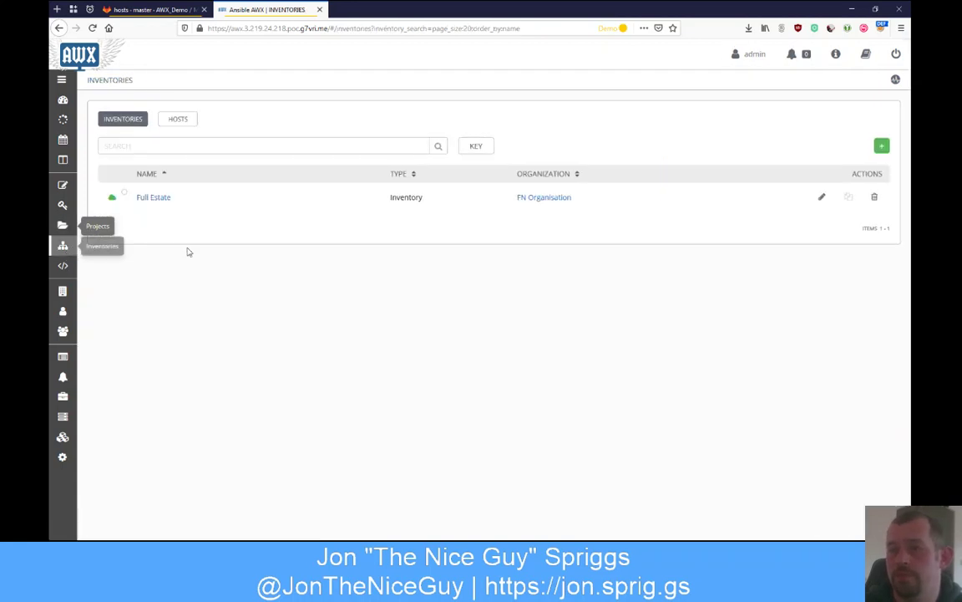
{"action": "left_click", "coordinate": [150, 201]}
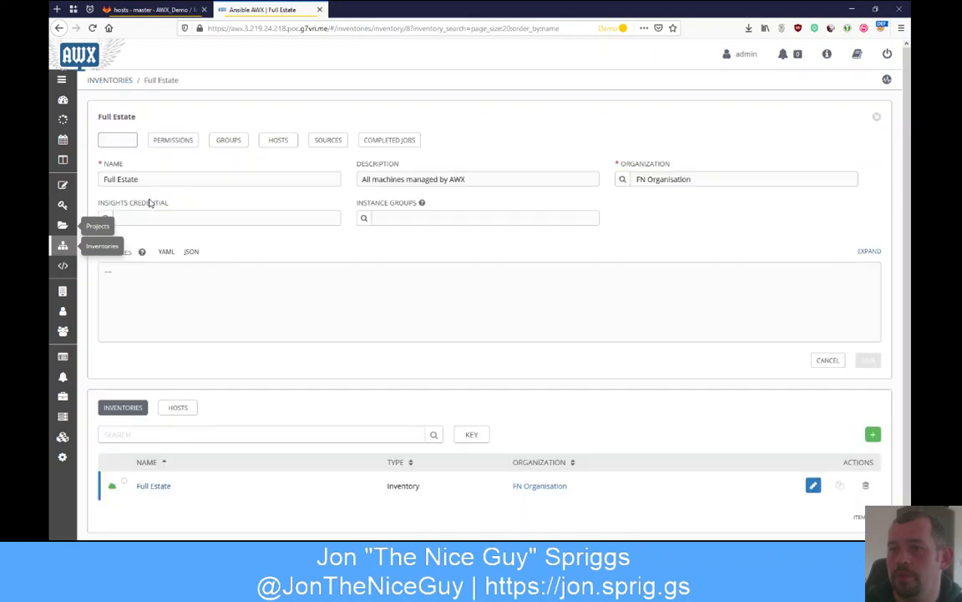
{"action": "left_click", "coordinate": [320, 146]}
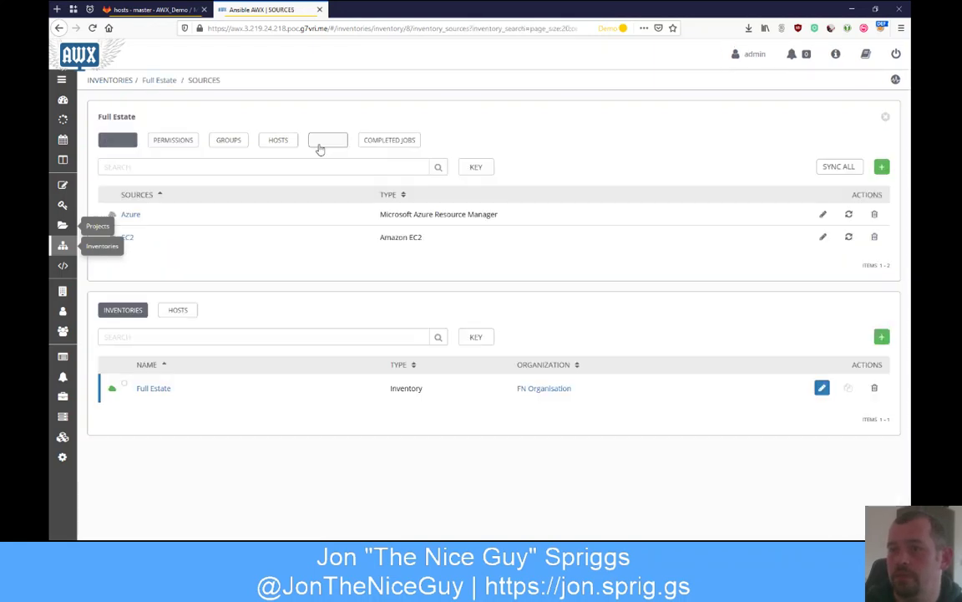
{"action": "left_click", "coordinate": [883, 167]}
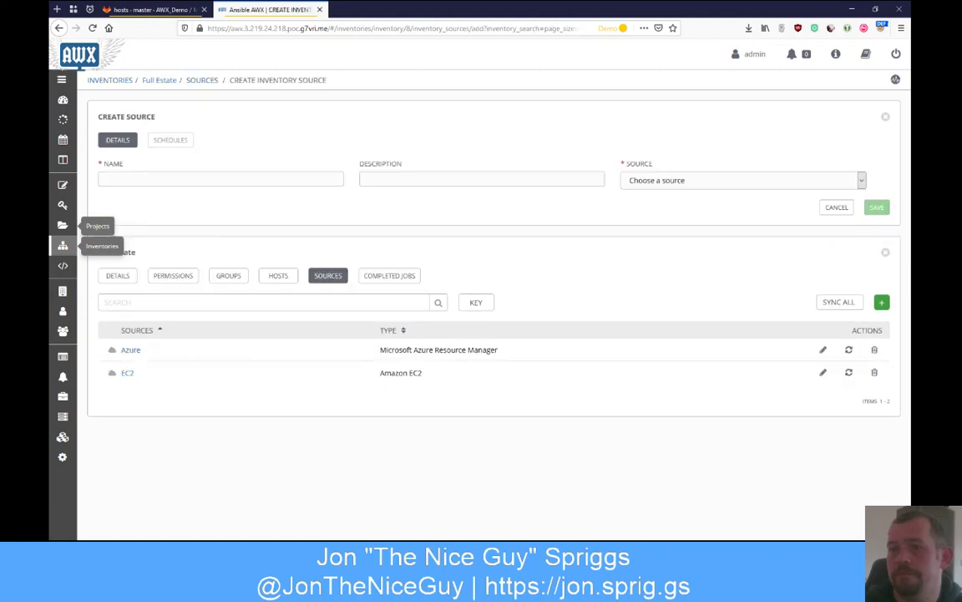
{"action": "left_click", "coordinate": [164, 181]}
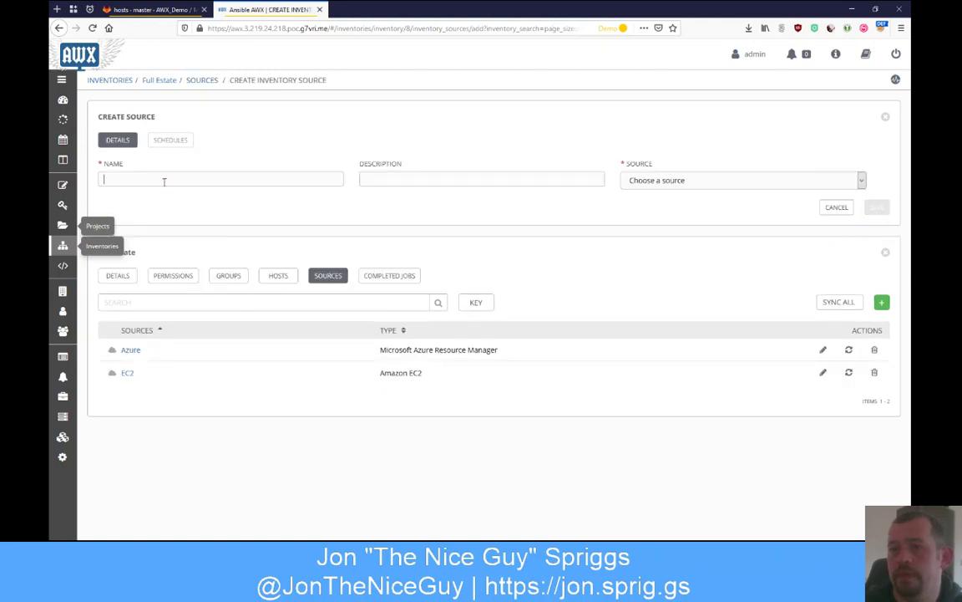
{"action": "type", "text": "Groups from Pr"}
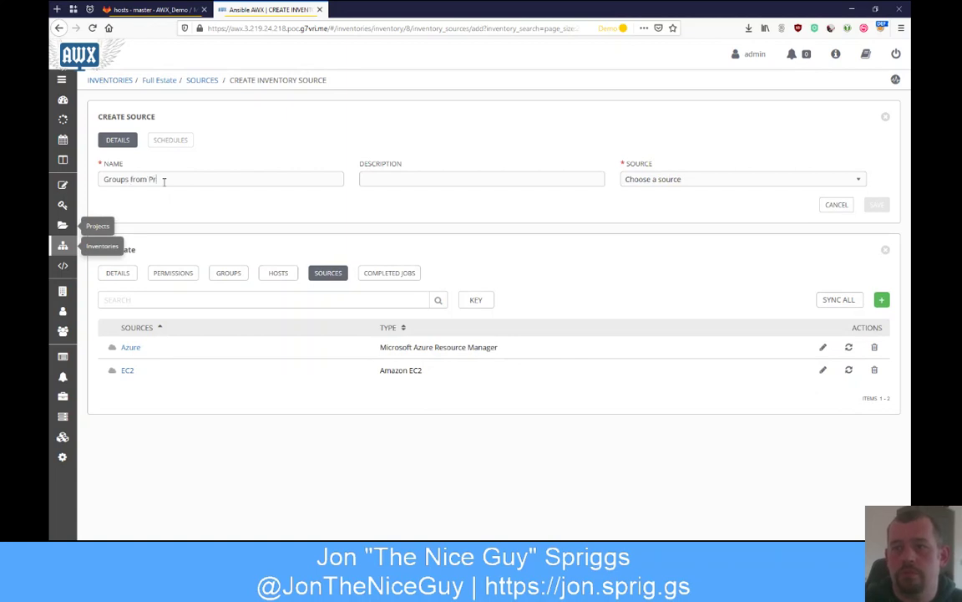
{"action": "type", "text": "oject"}
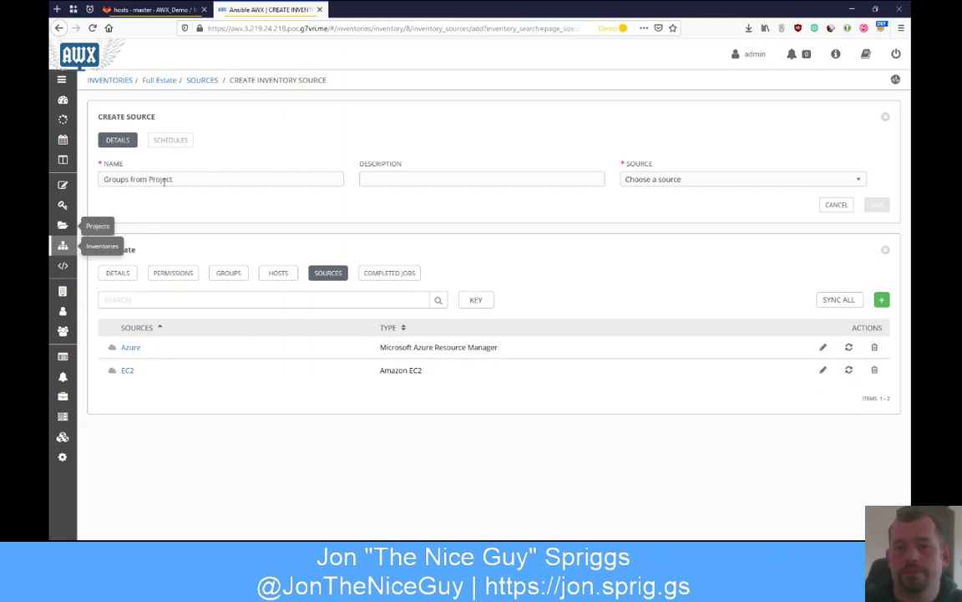
Step: Source it from the AWX Demo project with the hosts inventory file, enable Update on Project Update, and save it
{"action": "left_click", "coordinate": [674, 180]}
{"action": "left_click", "coordinate": [653, 215]}
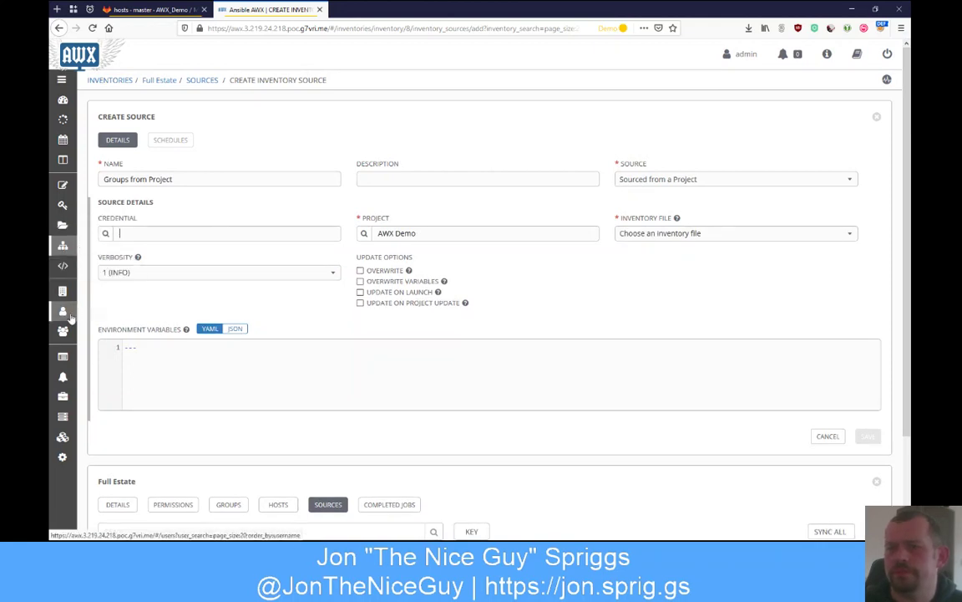
{"action": "left_click", "coordinate": [630, 238]}
{"action": "left_click", "coordinate": [633, 272]}
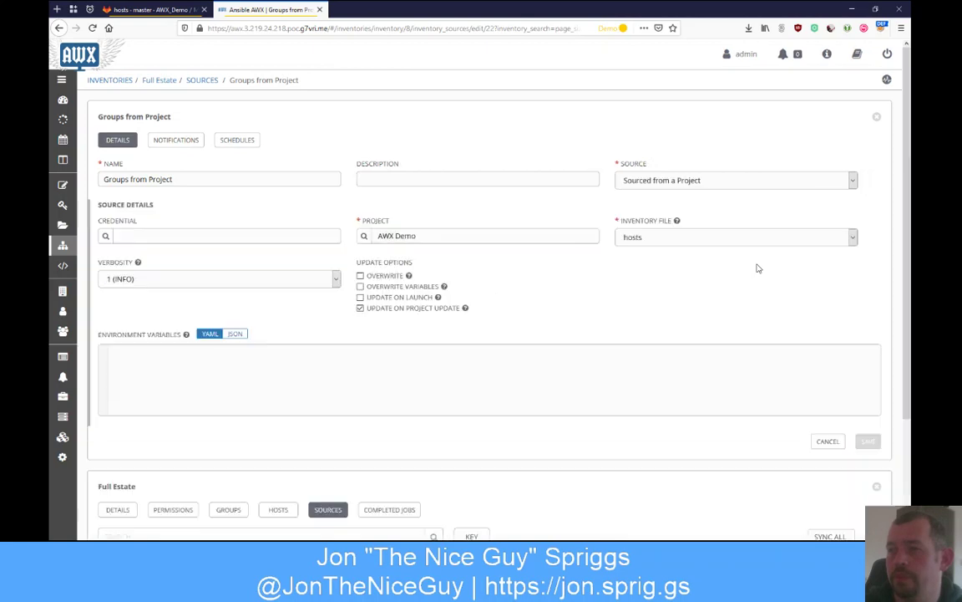
Step: Sync all sources of the Full Estate inventory
{"action": "scroll", "coordinate": [761, 413], "scroll_direction": "down", "scroll_amount": 3}
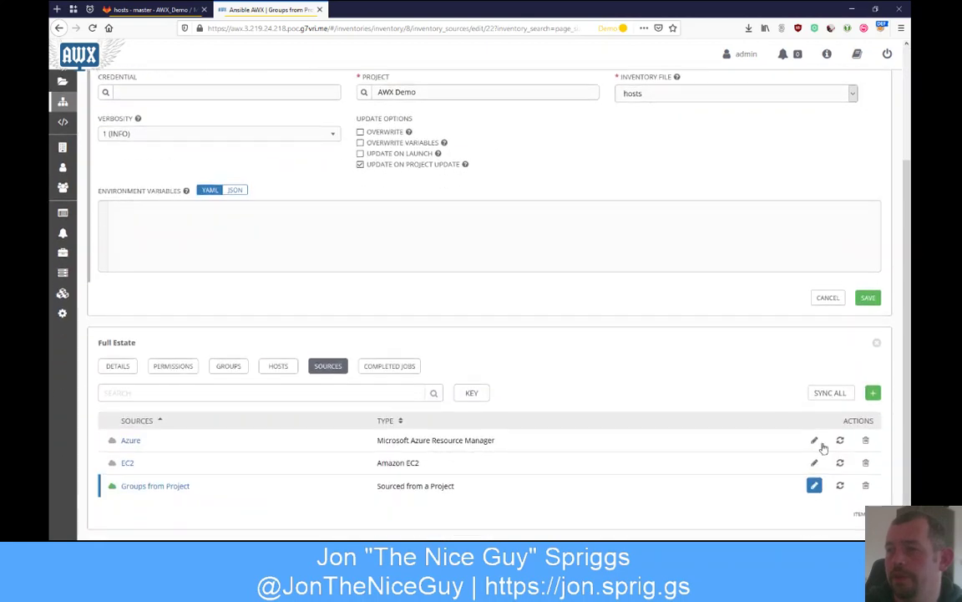
{"action": "left_click", "coordinate": [829, 396]}
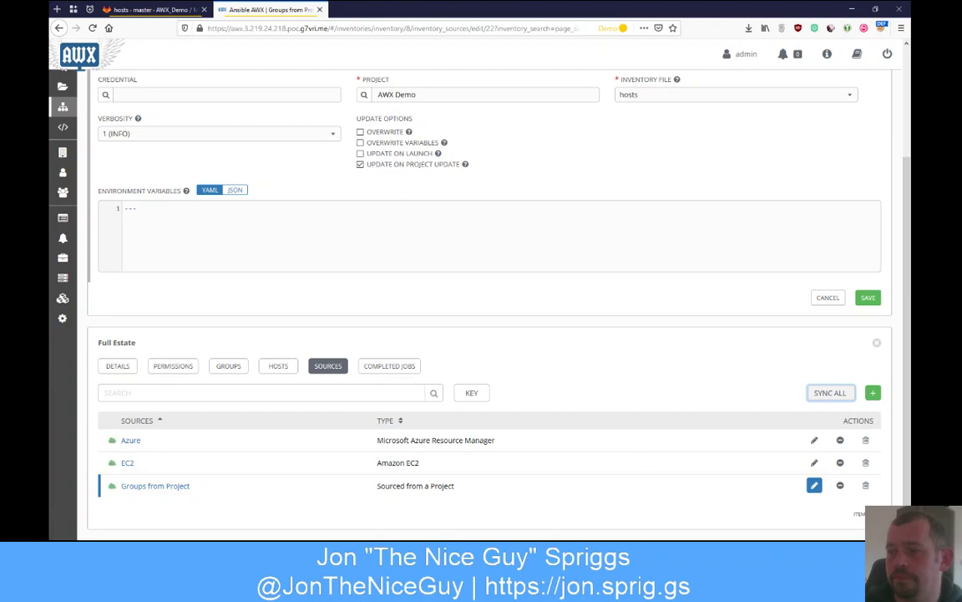
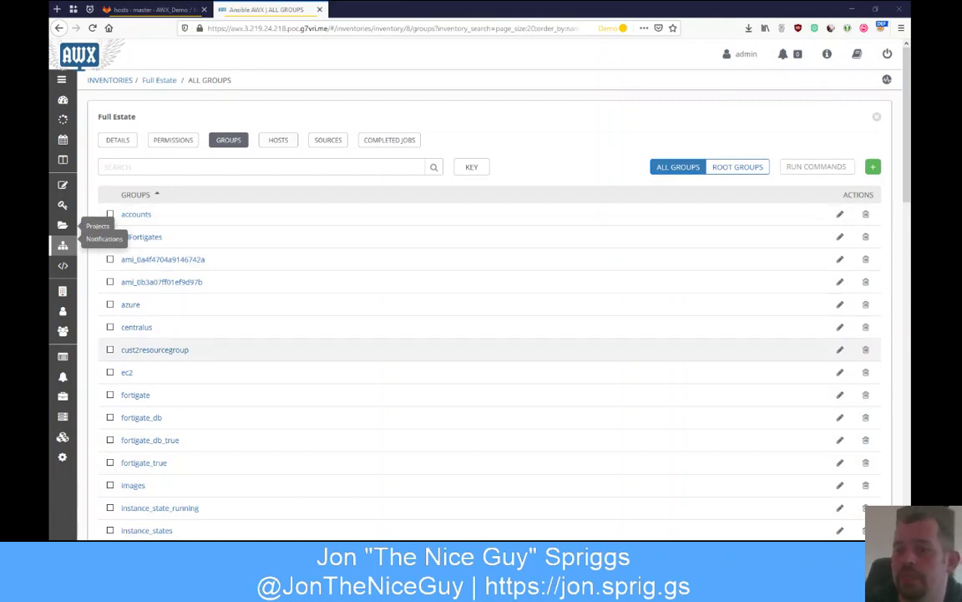
Step: Examine the full list of groups imported into the Full Estate inventory, and return to its sources
{"action": "scroll", "coordinate": [484, 351], "scroll_direction": "down", "scroll_amount": 10}
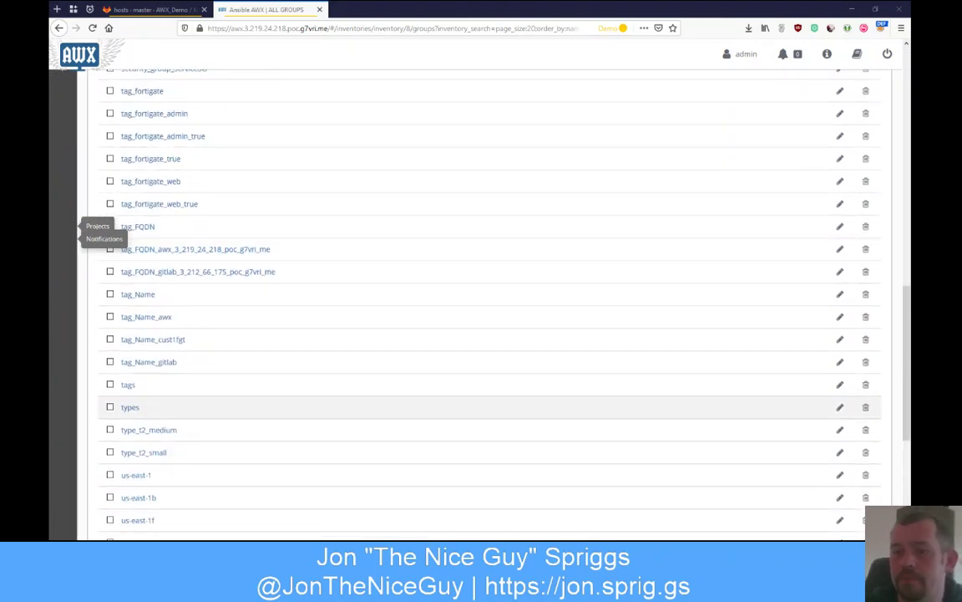
{"action": "scroll", "coordinate": [484, 407], "scroll_direction": "down", "scroll_amount": 4}
{"action": "scroll", "coordinate": [484, 408], "scroll_direction": "up", "scroll_amount": 3}
{"action": "scroll", "coordinate": [485, 408], "scroll_direction": "down", "scroll_amount": 3}
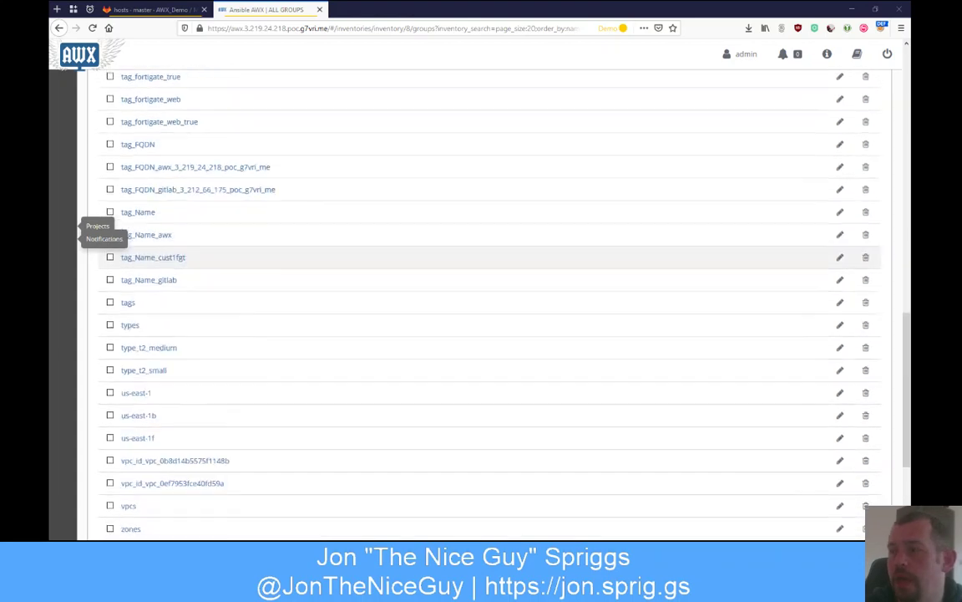
{"action": "scroll", "coordinate": [484, 376], "scroll_direction": "up", "scroll_amount": 4}
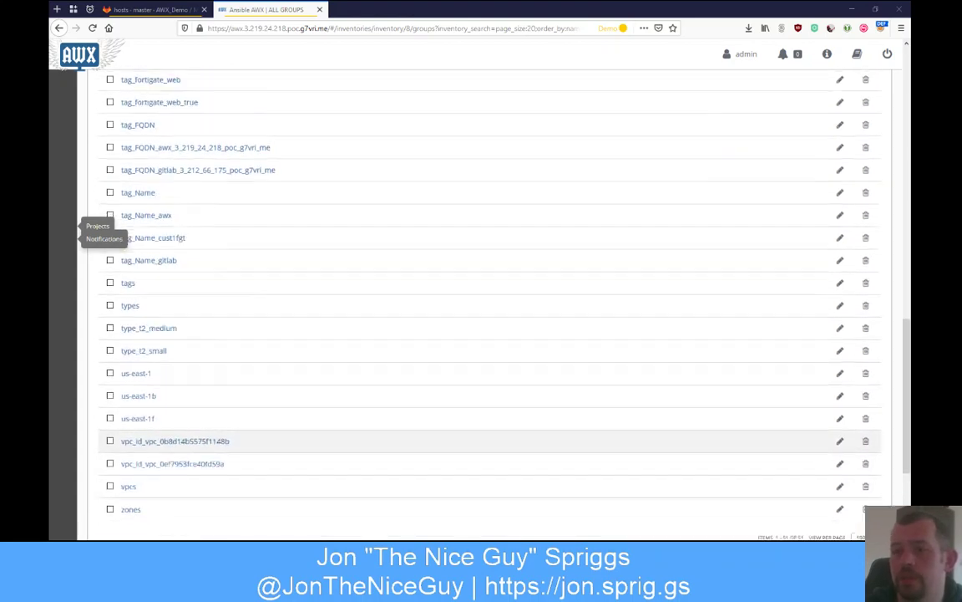
{"action": "scroll", "coordinate": [484, 300], "scroll_direction": "up", "scroll_amount": 15}
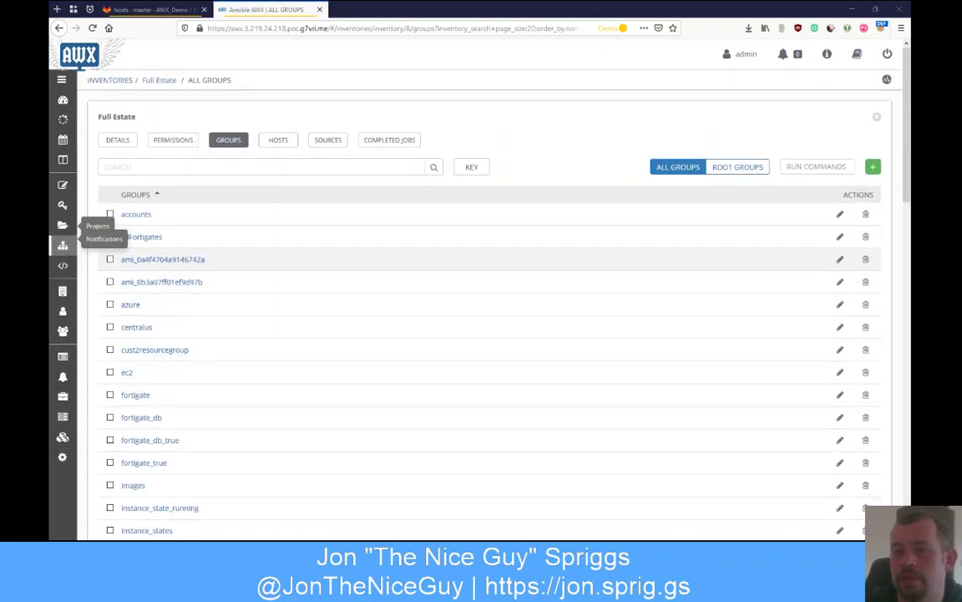
{"action": "scroll", "coordinate": [485, 410], "scroll_direction": "down", "scroll_amount": 5}
{"action": "scroll", "coordinate": [485, 411], "scroll_direction": "down", "scroll_amount": 4}
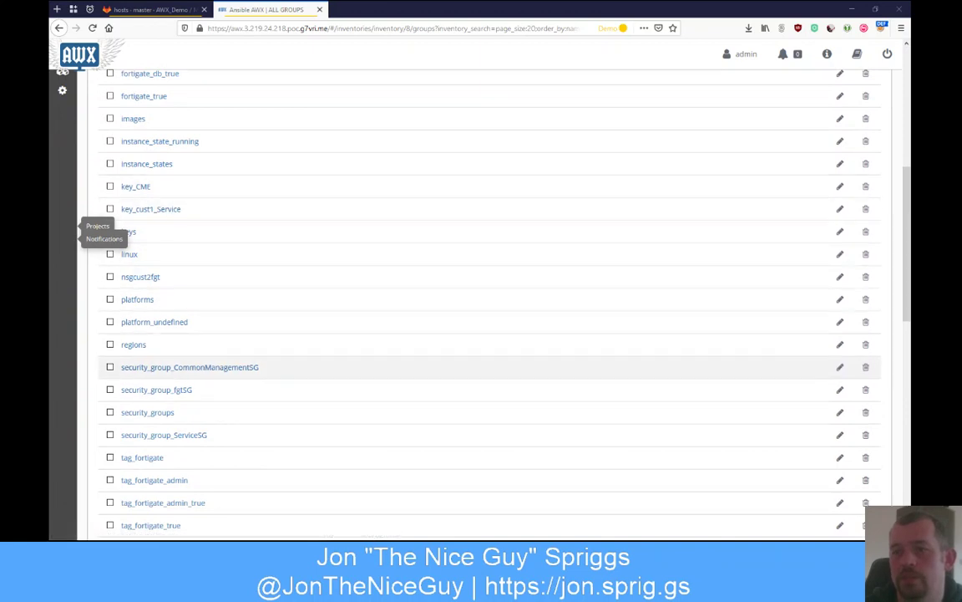
{"action": "scroll", "coordinate": [484, 314], "scroll_direction": "down", "scroll_amount": 3}
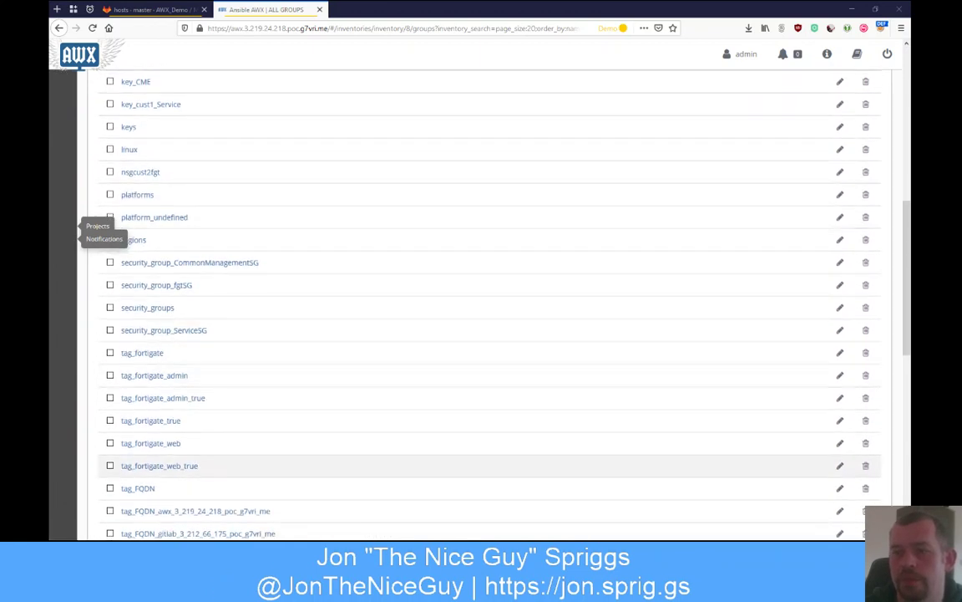
{"action": "scroll", "coordinate": [485, 307], "scroll_direction": "up", "scroll_amount": 10}
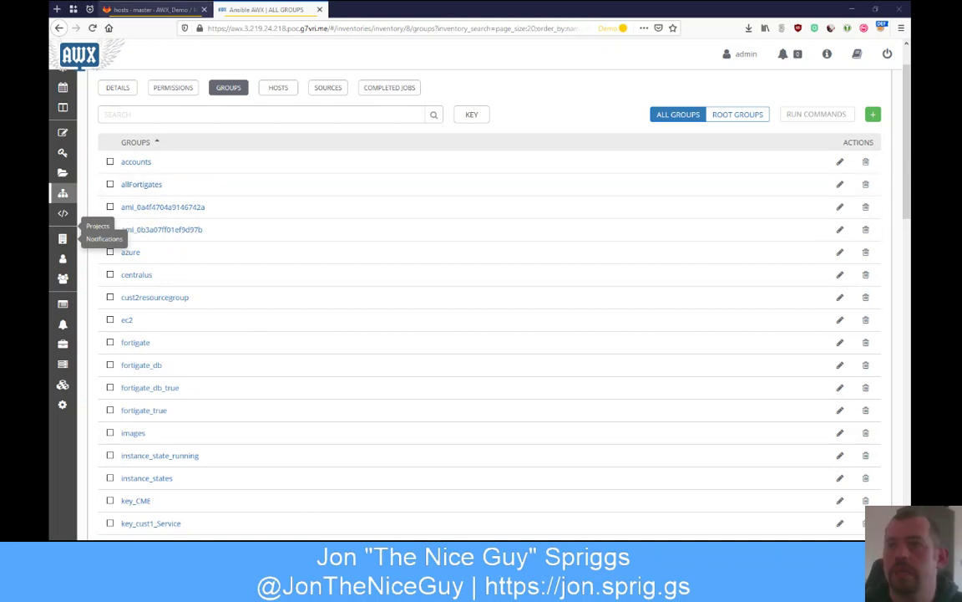
{"action": "scroll", "coordinate": [485, 317], "scroll_direction": "up", "scroll_amount": 2}
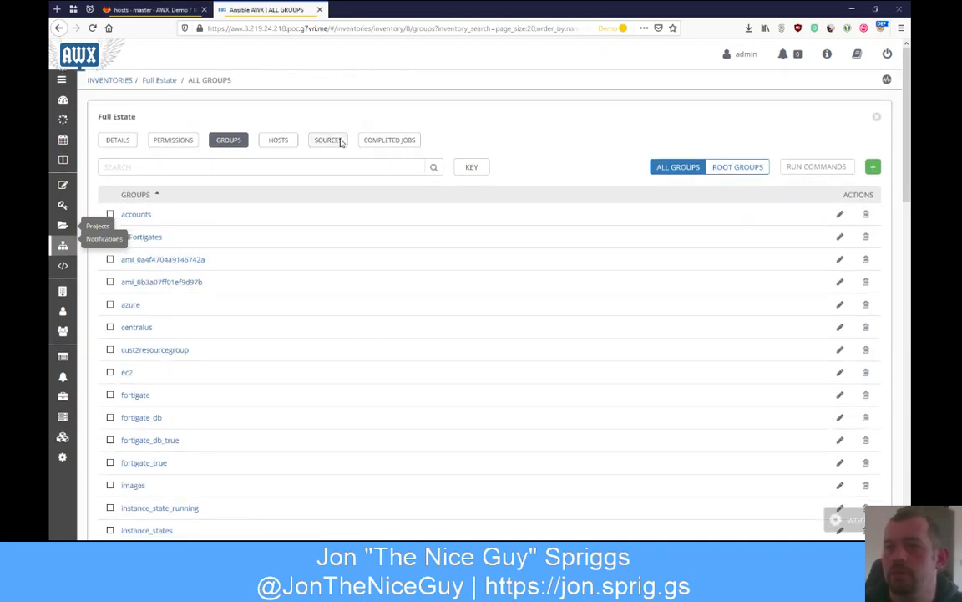
{"action": "key", "text": "alt+Left"}
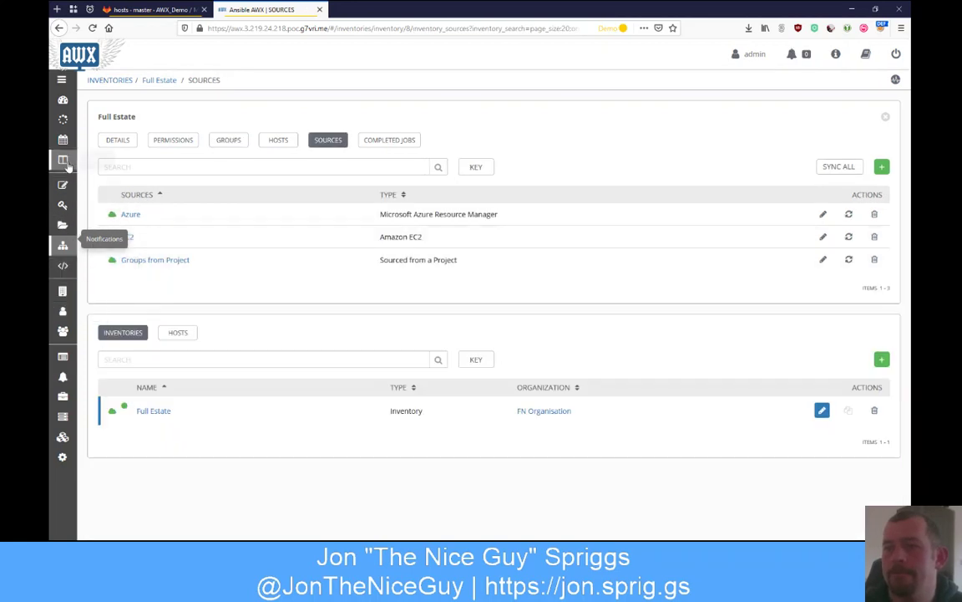
Step: Paste JSON source variables into the EC2 source: hostname_variable tag_Name, group_by_security_group and group_by_tag_keys True, every other group_by option False
{"action": "left_click", "coordinate": [127, 215]}
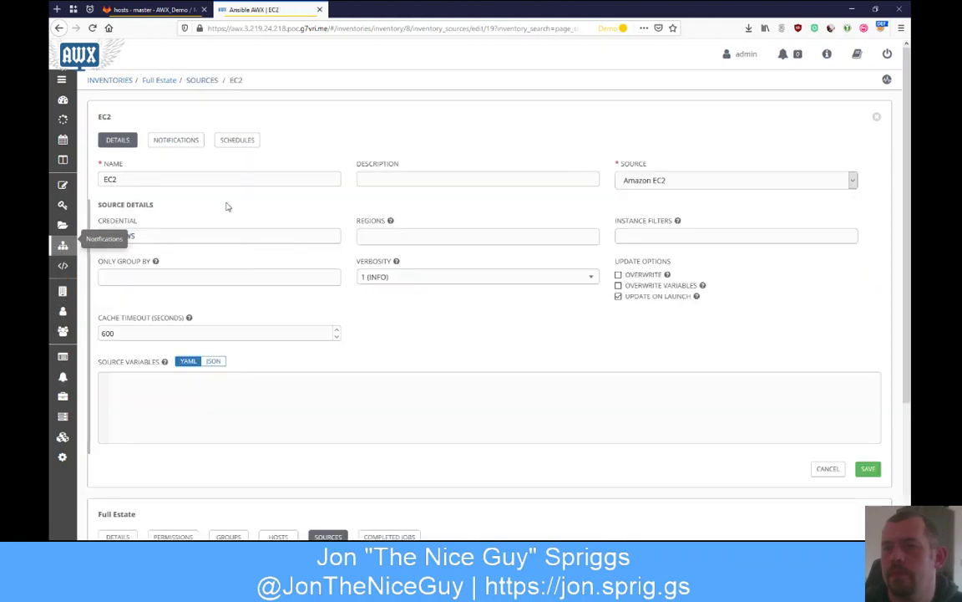
{"action": "left_click", "coordinate": [153, 380]}
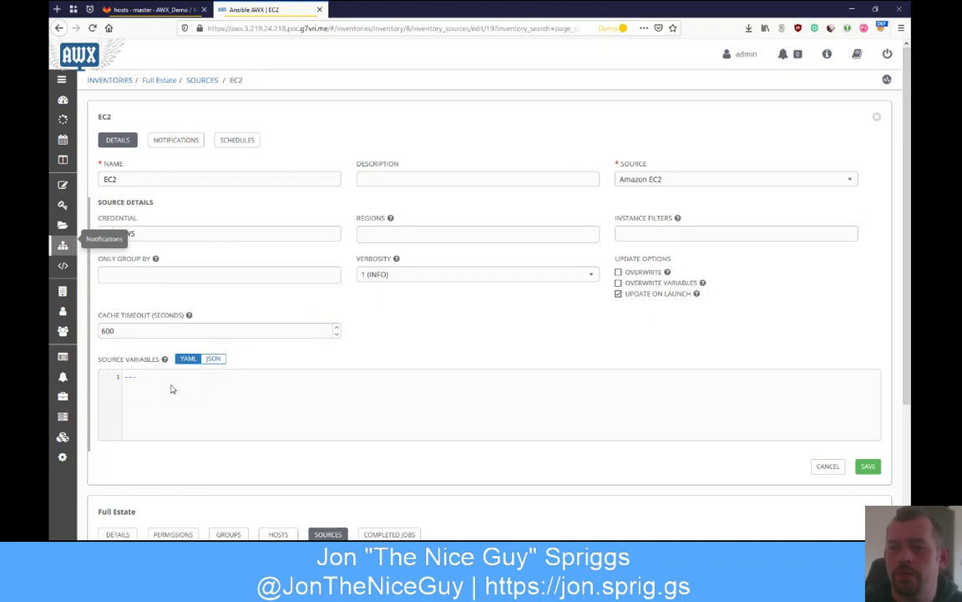
{"action": "key", "text": "Return"}
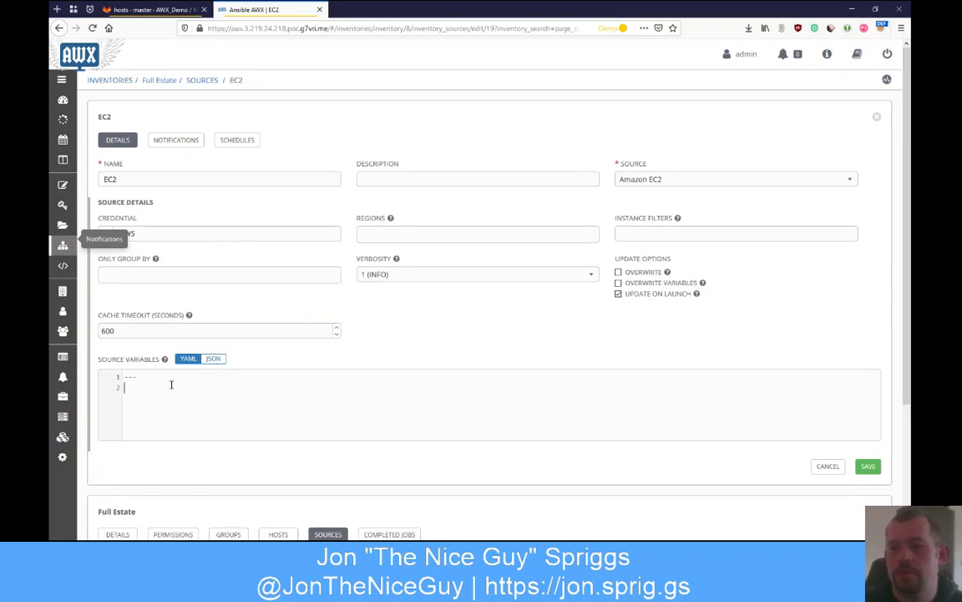
{"action": "left_click", "coordinate": [215, 359]}
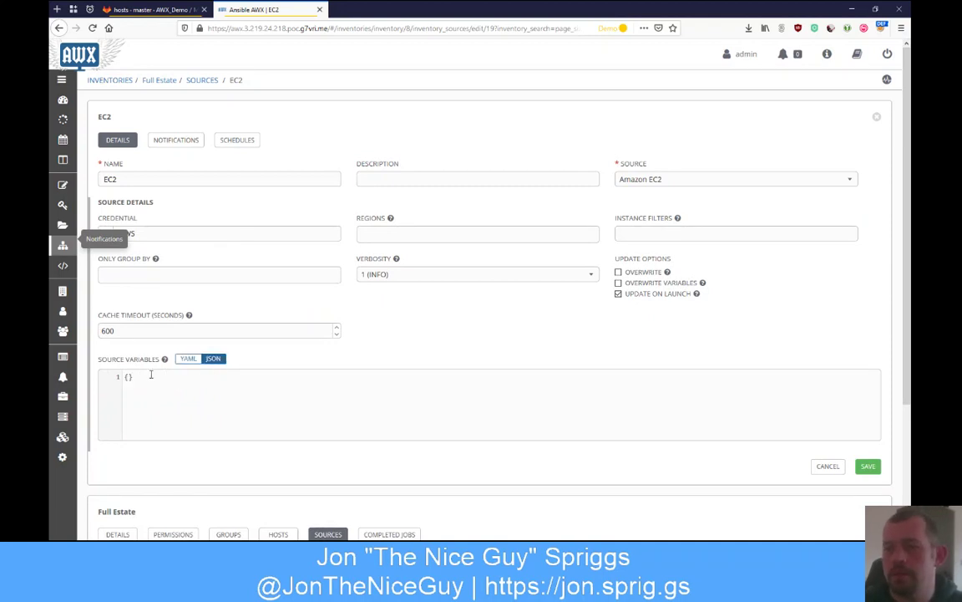
{"action": "left_click", "coordinate": [115, 376]}
{"action": "key", "text": "ctrl+v"}
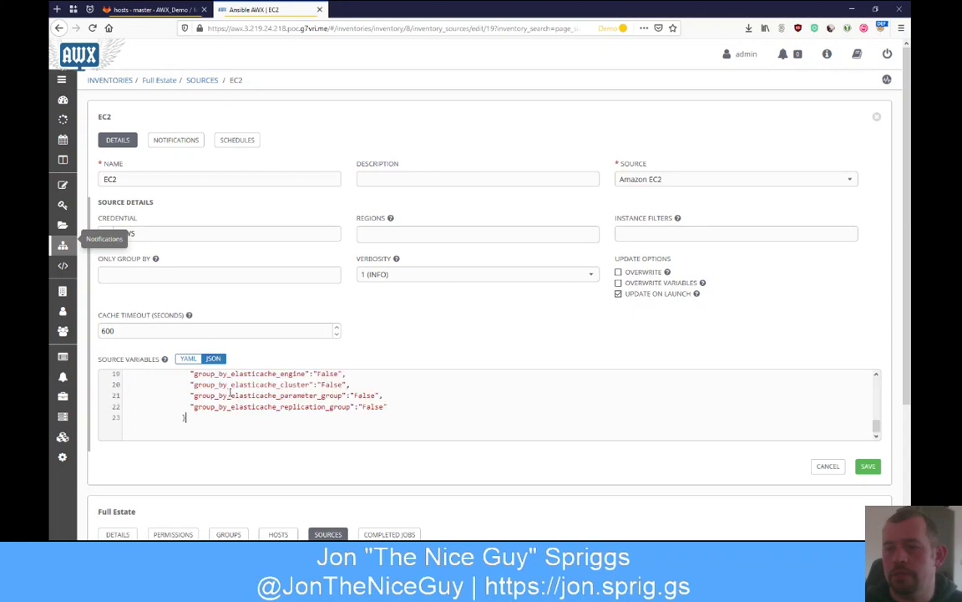
{"action": "left_click", "coordinate": [188, 359]}
{"action": "left_click", "coordinate": [213, 359]}
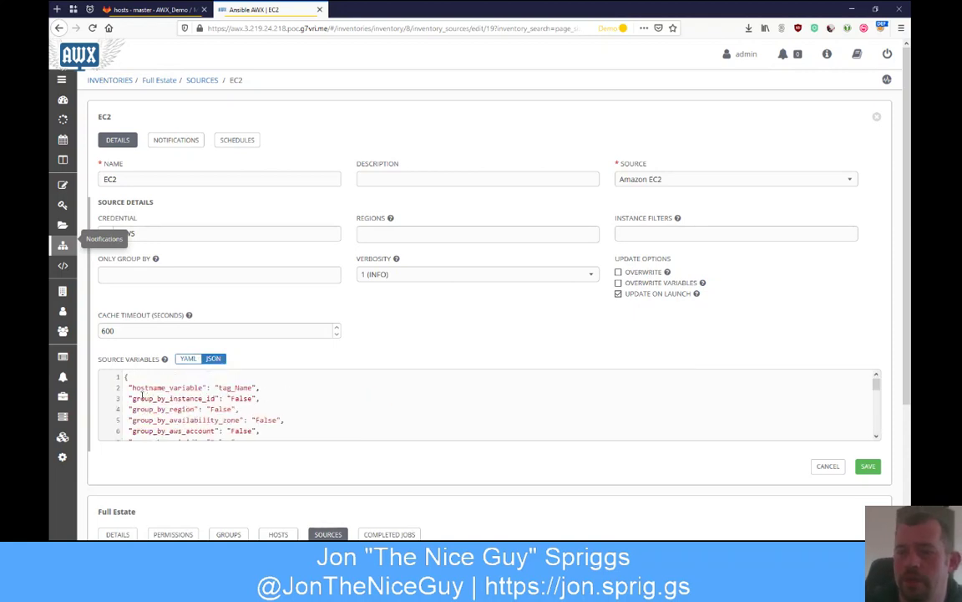
Step: Review the EC2 source variables, from the hostname variable through all the group_by options
{"action": "left_click_drag", "start_coordinate": [131, 388], "coordinate": [258, 387]}
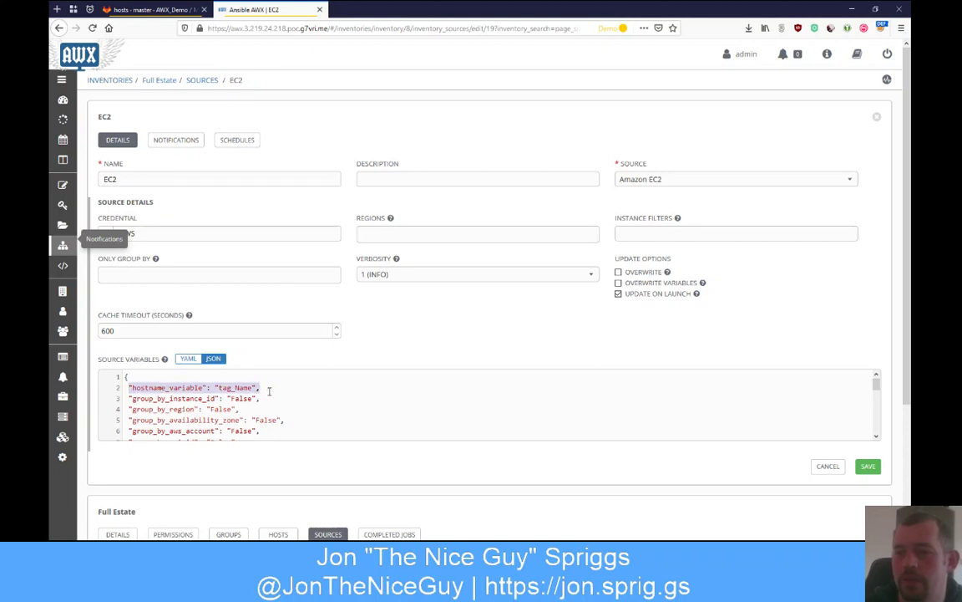
{"action": "left_click_drag", "start_coordinate": [130, 399], "coordinate": [225, 398]}
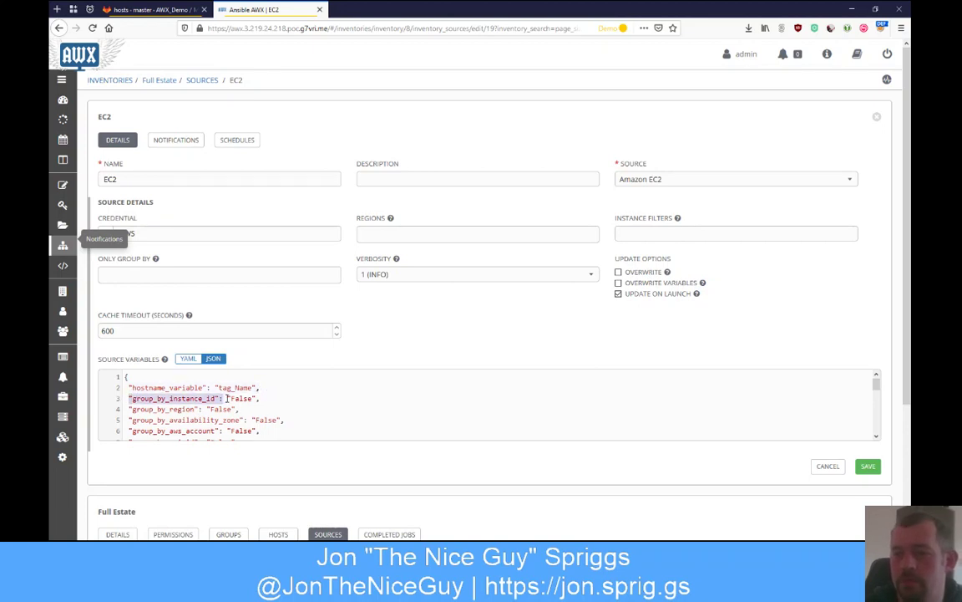
{"action": "left_click_drag", "start_coordinate": [129, 410], "coordinate": [304, 409]}
{"action": "scroll", "coordinate": [337, 410], "scroll_direction": "down", "scroll_amount": 3}
{"action": "scroll", "coordinate": [121, 406], "scroll_direction": "up", "scroll_amount": 3}
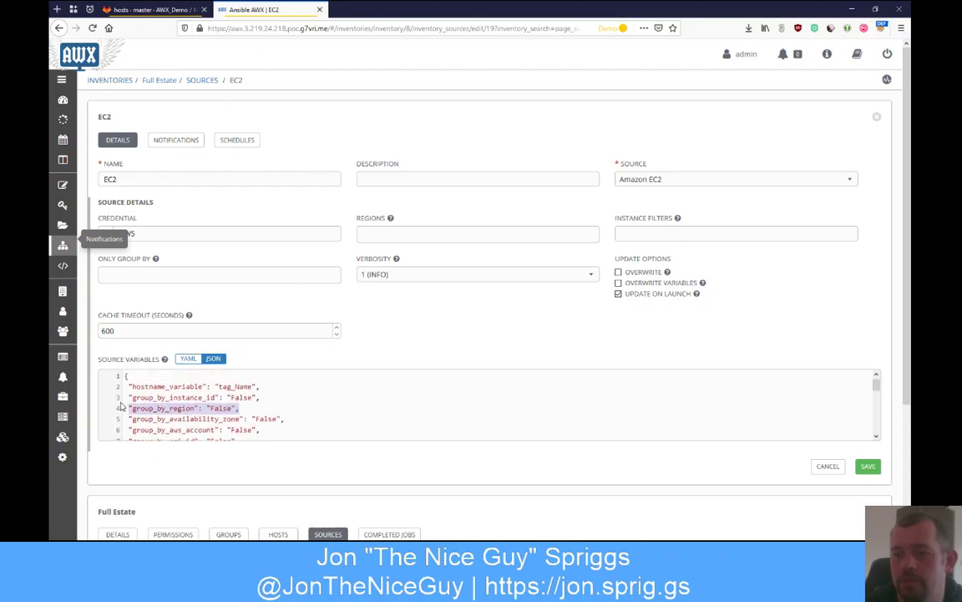
{"action": "scroll", "coordinate": [282, 426], "scroll_direction": "down", "scroll_amount": 5}
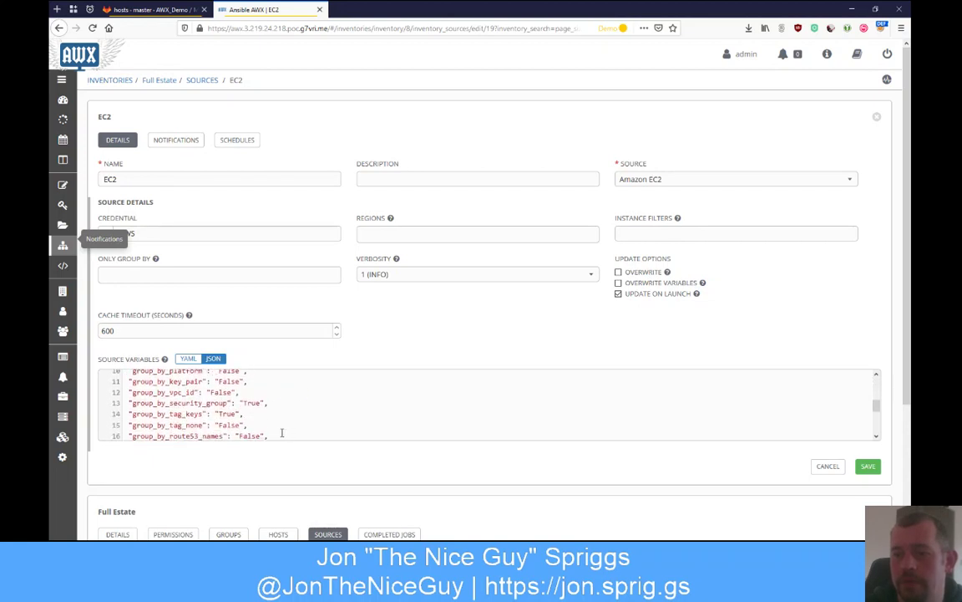
{"action": "scroll", "coordinate": [275, 425], "scroll_direction": "down", "scroll_amount": 5}
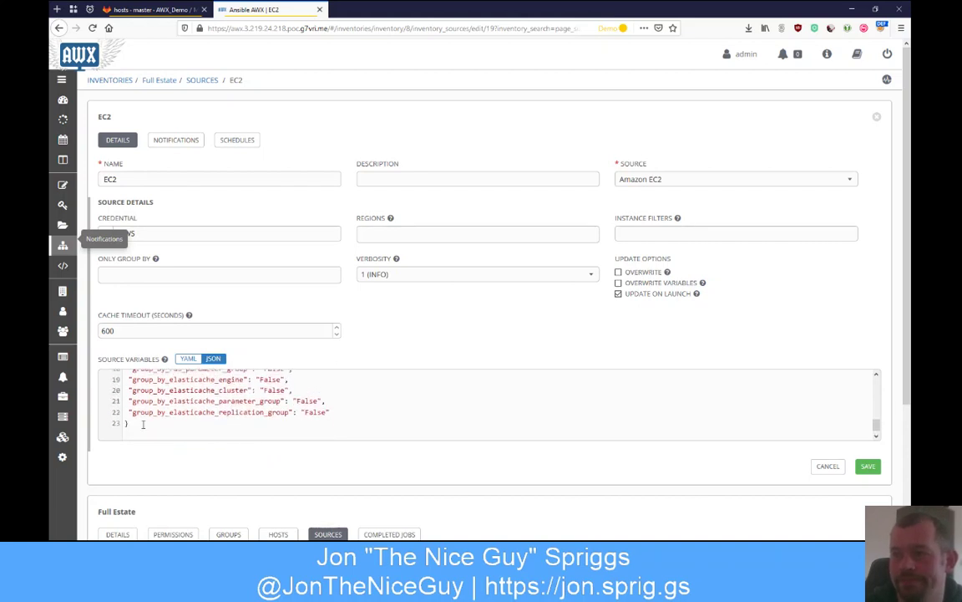
{"action": "scroll", "coordinate": [143, 425], "scroll_direction": "up", "scroll_amount": 10}
{"action": "scroll", "coordinate": [154, 408], "scroll_direction": "down", "scroll_amount": 2}
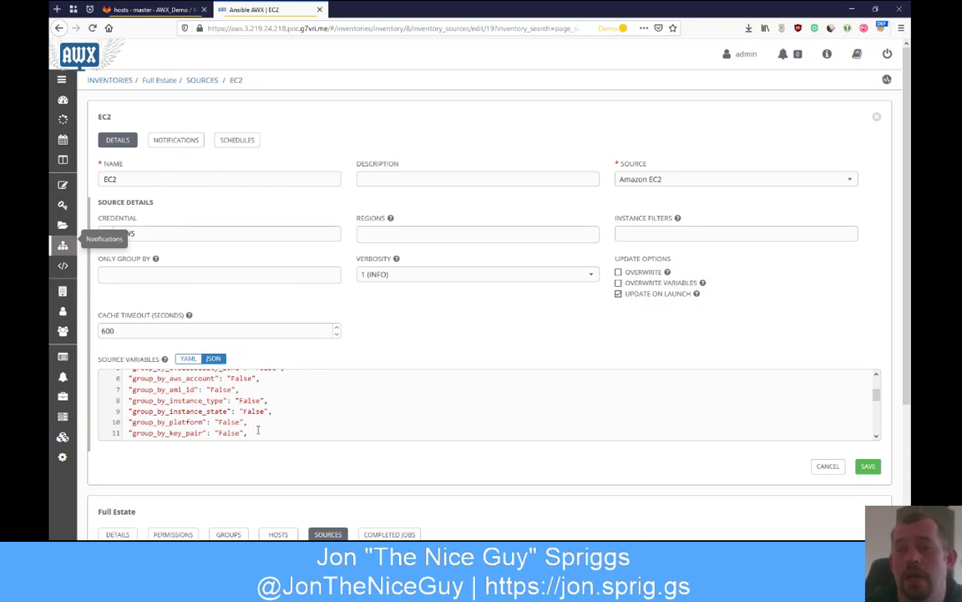
{"action": "scroll", "coordinate": [258, 429], "scroll_direction": "down", "scroll_amount": 3}
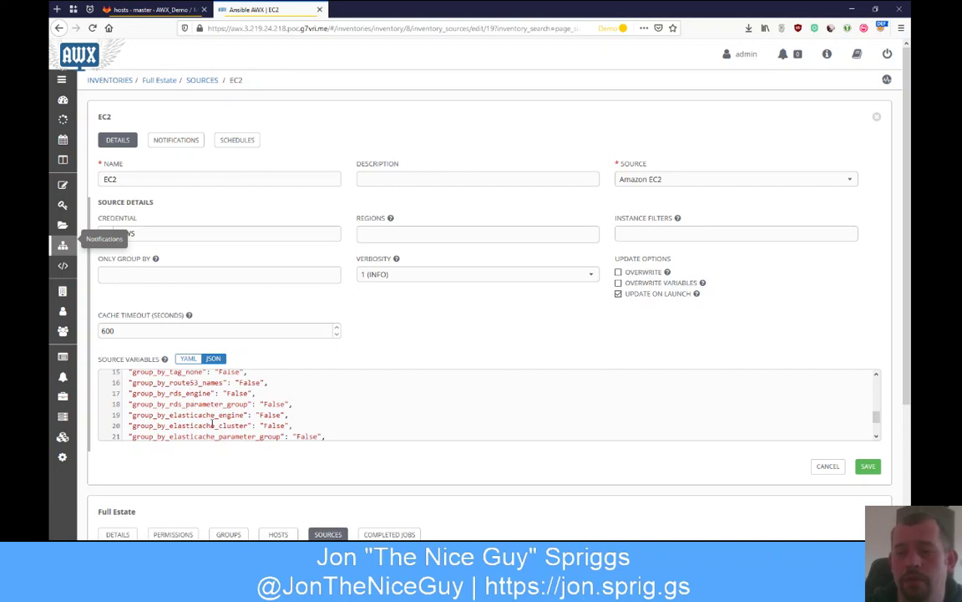
{"action": "scroll", "coordinate": [326, 433], "scroll_direction": "down", "scroll_amount": 2}
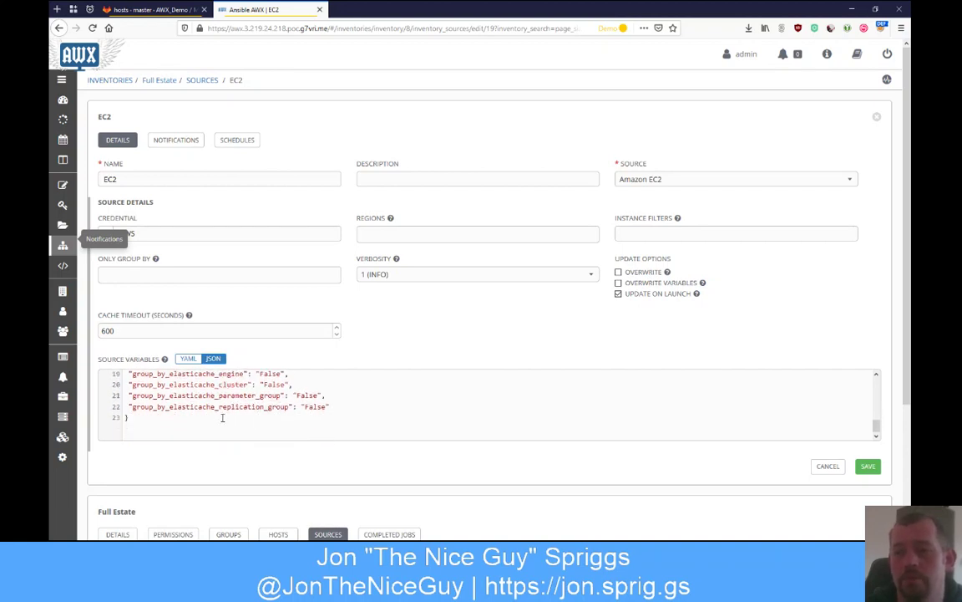
{"action": "scroll", "coordinate": [206, 418], "scroll_direction": "up", "scroll_amount": 6}
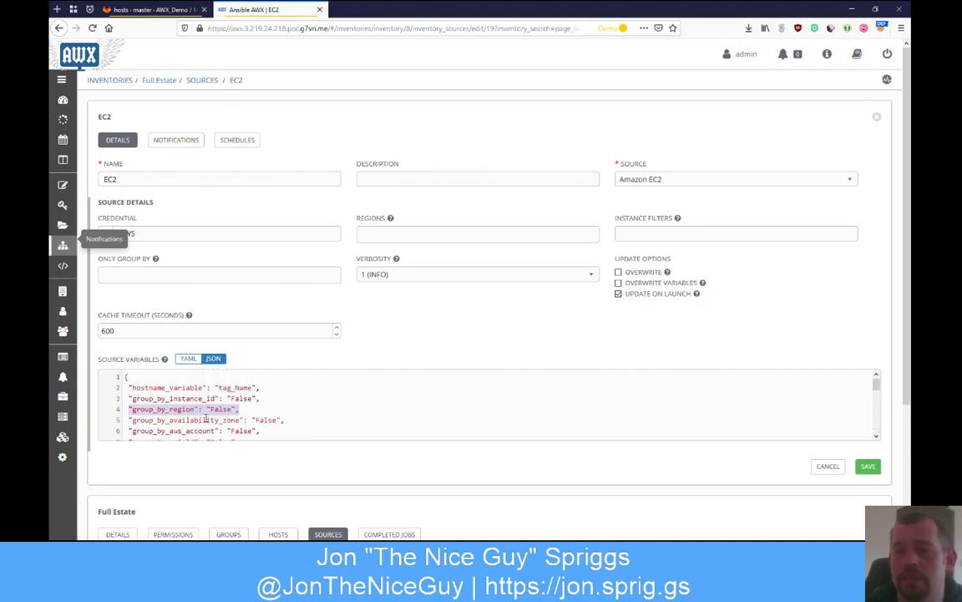
{"action": "left_click", "coordinate": [140, 380]}
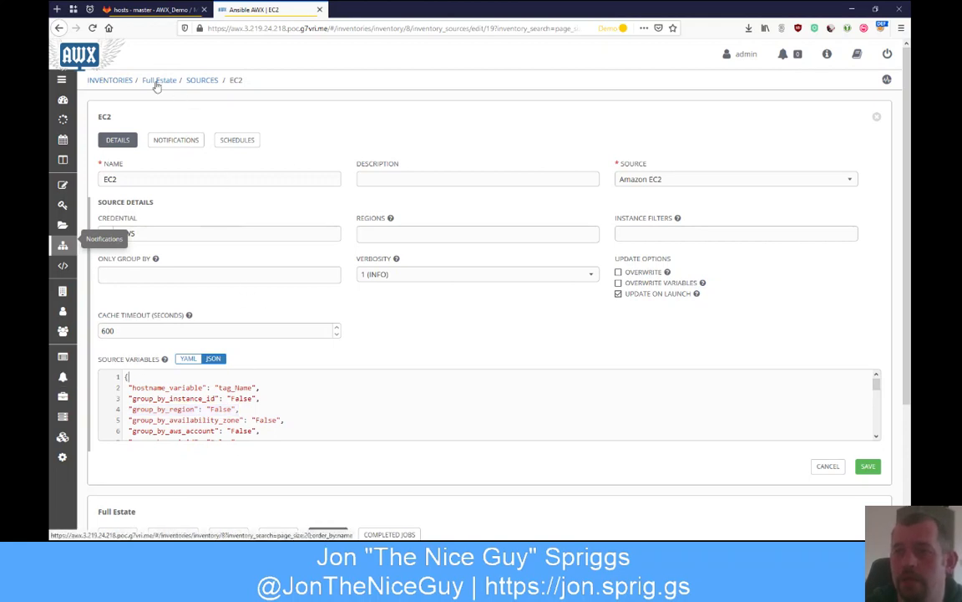
Step: Save the EC2 source and sync it on its own
{"action": "scroll", "coordinate": [267, 401], "scroll_direction": "down", "scroll_amount": 5}
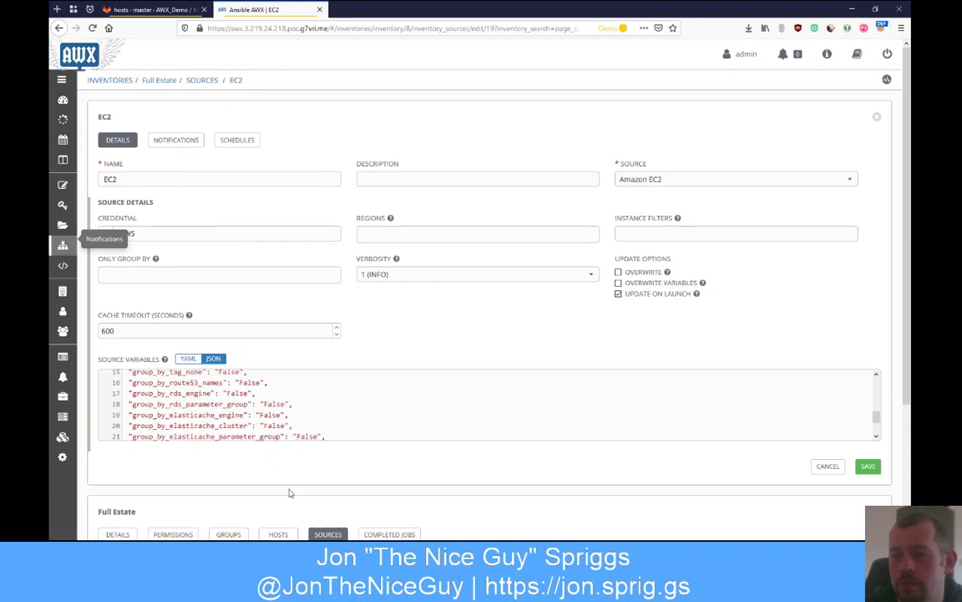
{"action": "scroll", "coordinate": [254, 473], "scroll_direction": "down", "scroll_amount": 1}
{"action": "scroll", "coordinate": [254, 507], "scroll_direction": "down", "scroll_amount": 1}
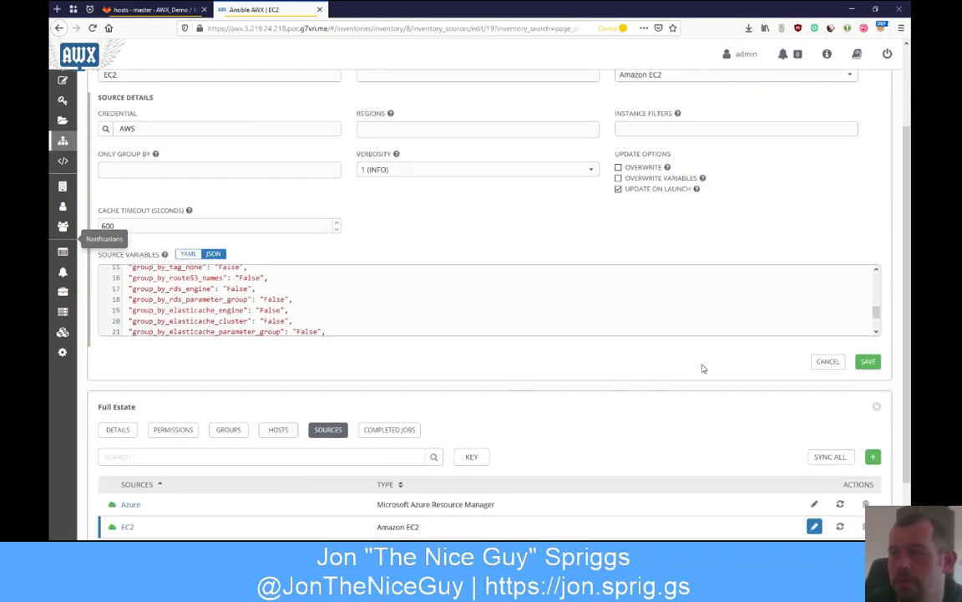
{"action": "left_click", "coordinate": [869, 362]}
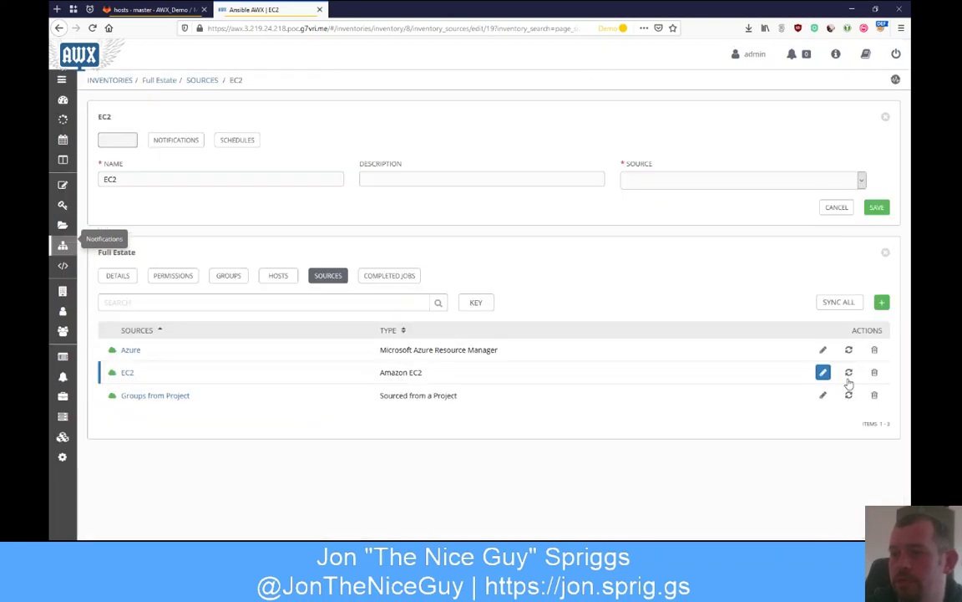
{"action": "scroll", "coordinate": [835, 468], "scroll_direction": "down", "scroll_amount": 4}
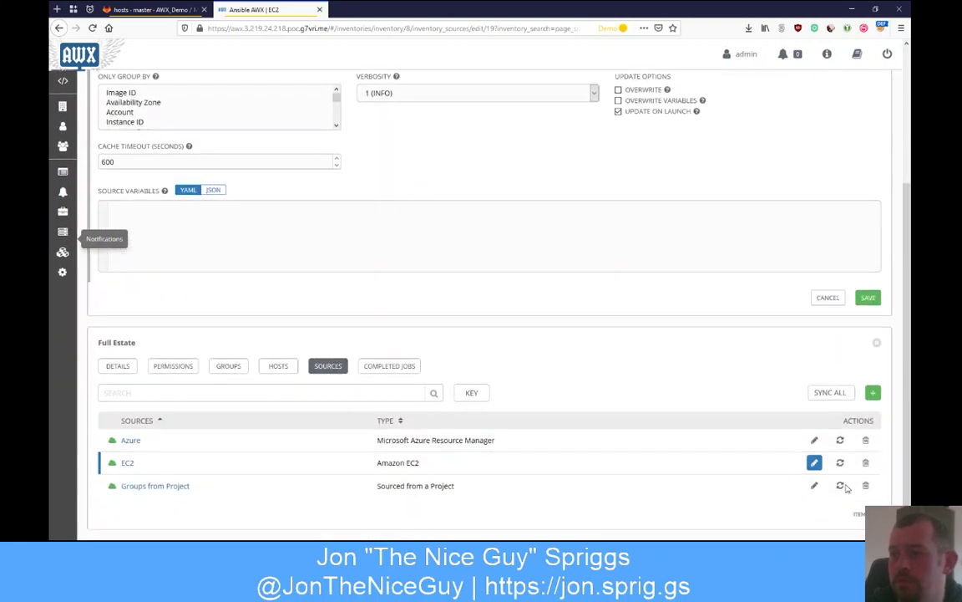
{"action": "left_click", "coordinate": [840, 463]}
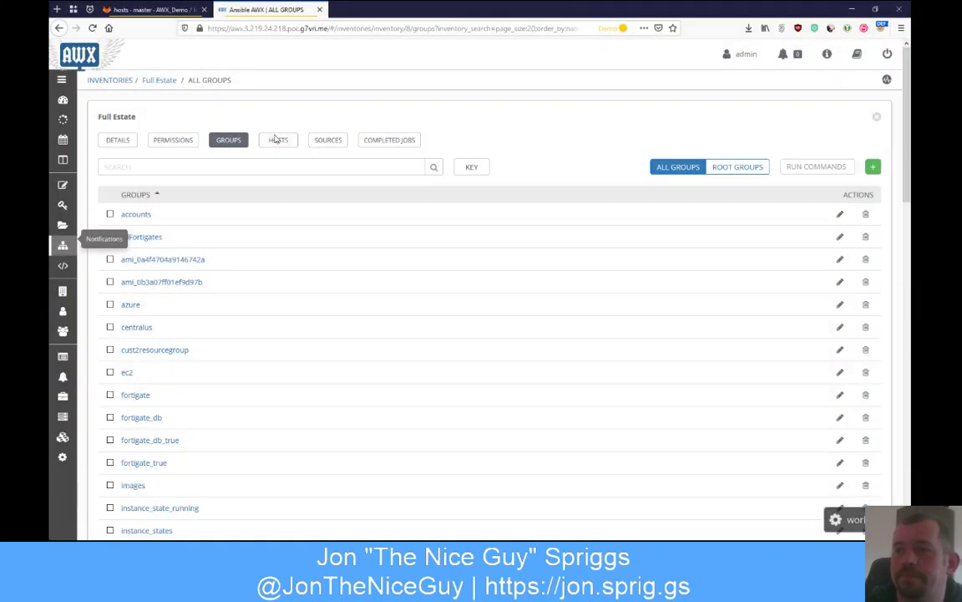
Step: View the hosts of the Full Estate inventory and expand the related groups of cust1fgt
{"action": "left_click", "coordinate": [276, 140]}
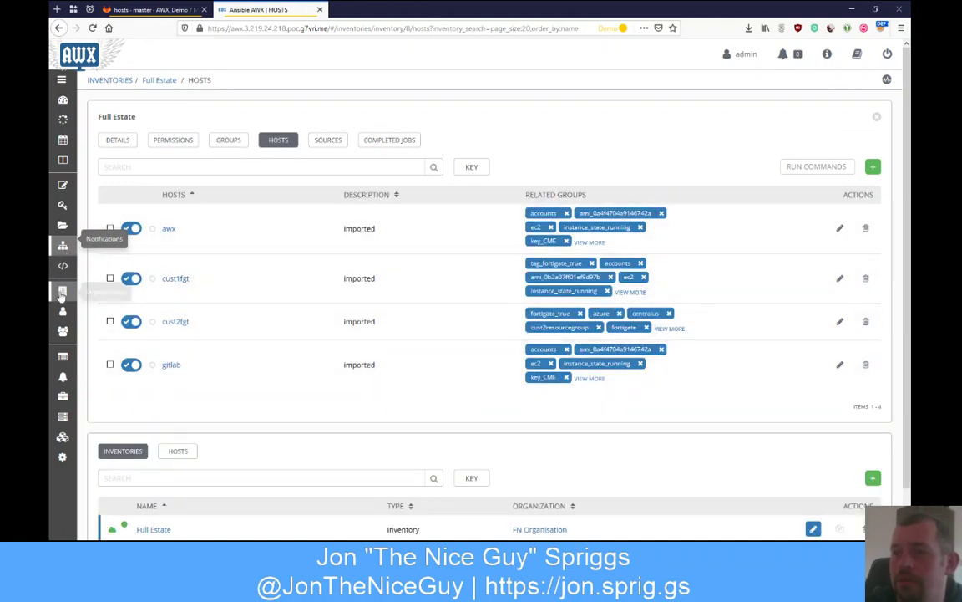
{"action": "left_click", "coordinate": [632, 293]}
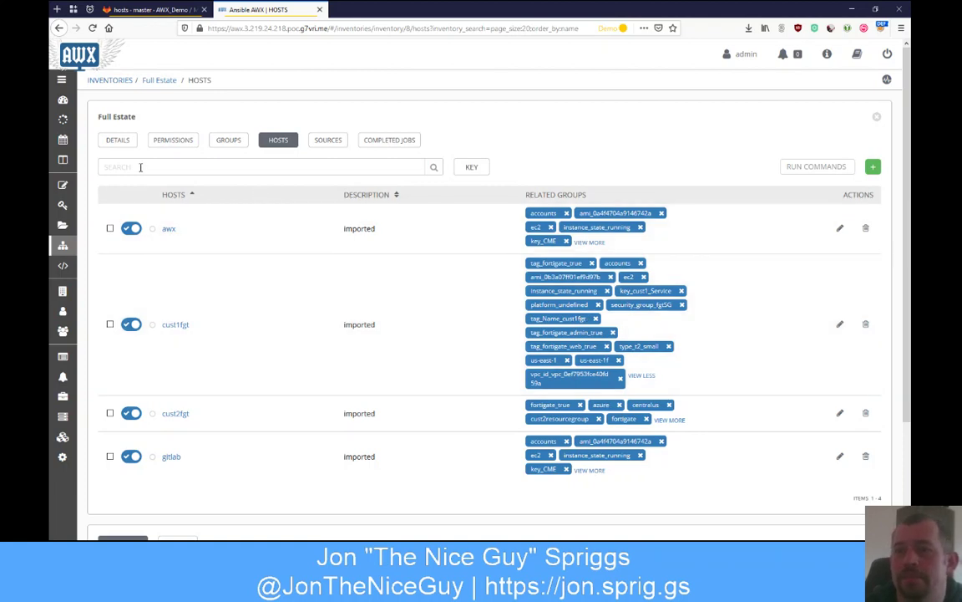
Step: Start a new job template and expand the navigation sidebar to show its labels
{"action": "left_click", "coordinate": [63, 224]}
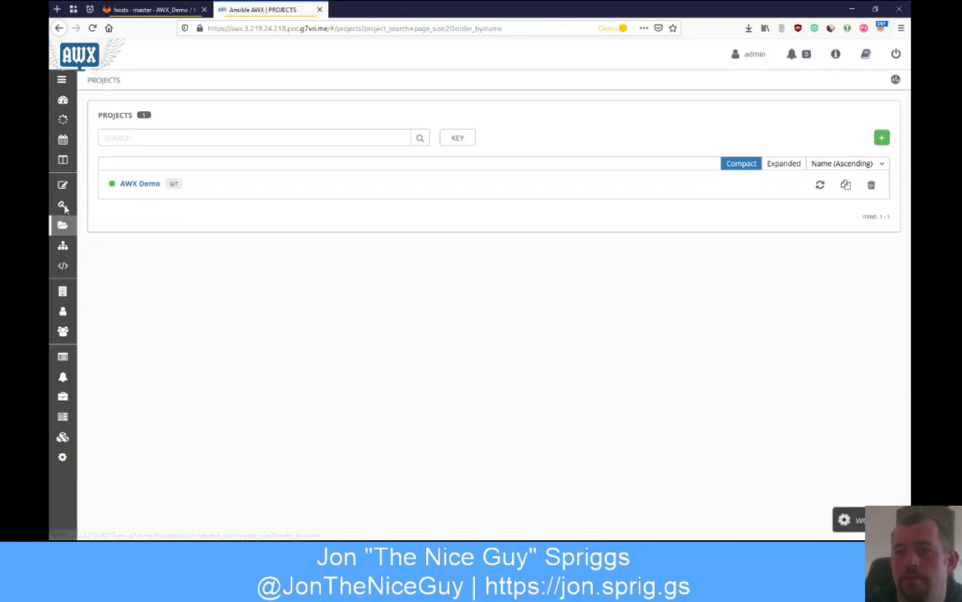
{"action": "left_click", "coordinate": [64, 206]}
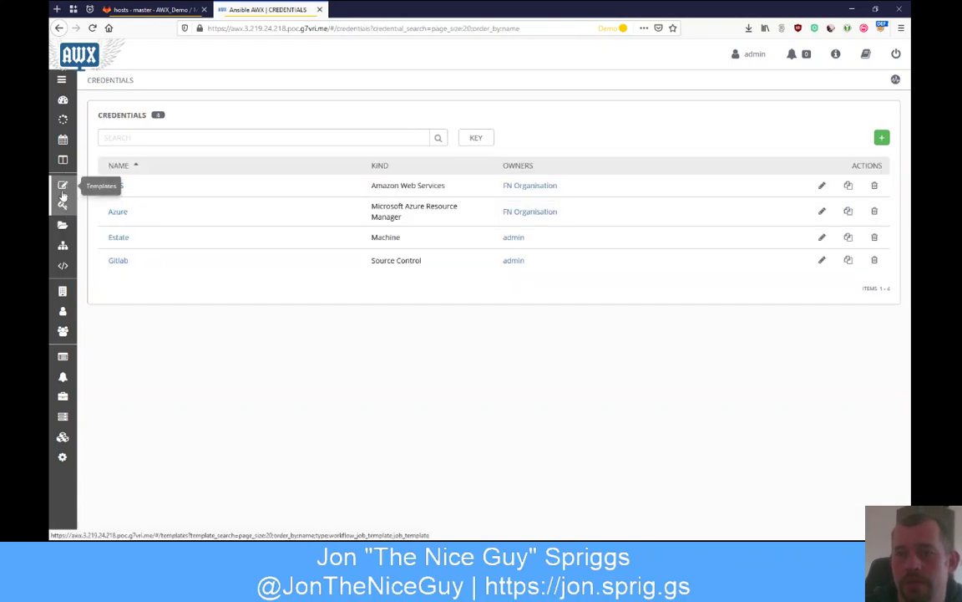
{"action": "left_click", "coordinate": [62, 190]}
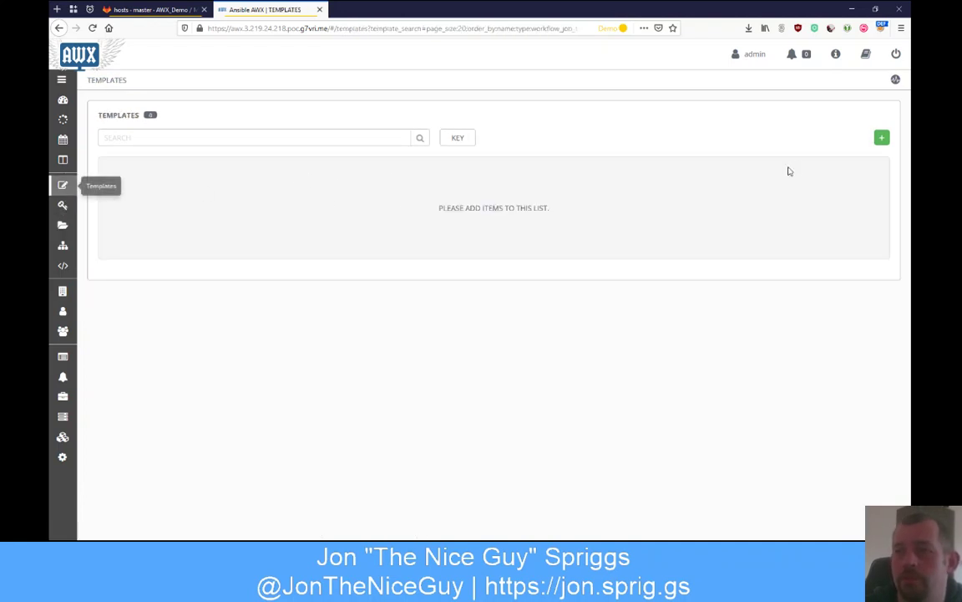
{"action": "left_click", "coordinate": [879, 143]}
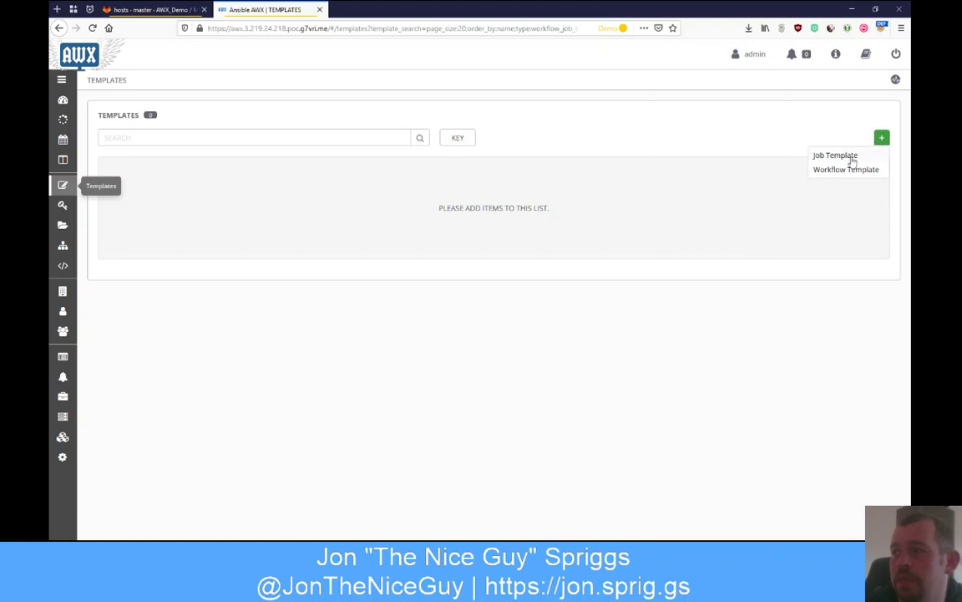
{"action": "left_click", "coordinate": [853, 161]}
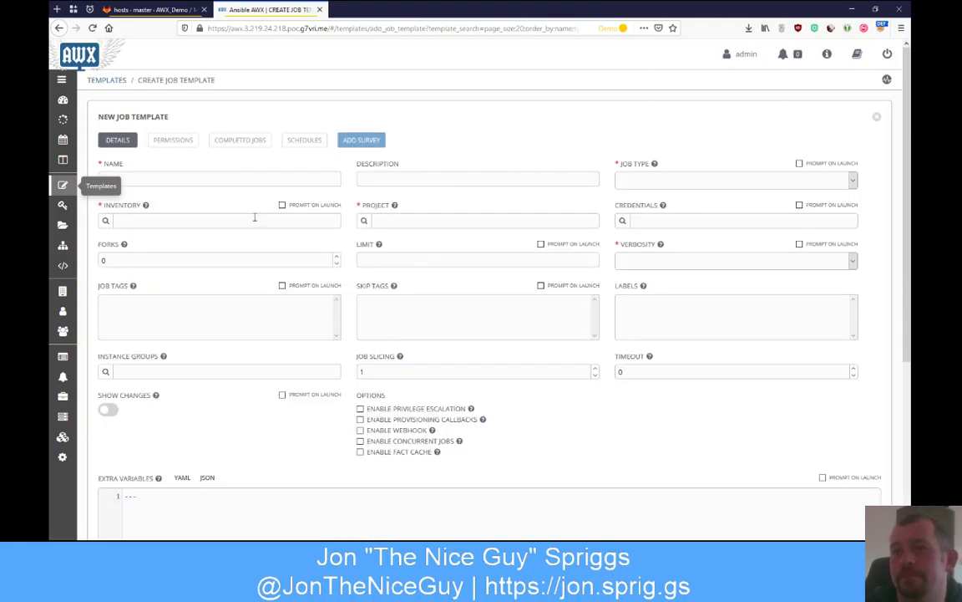
{"action": "left_click", "coordinate": [61, 79]}
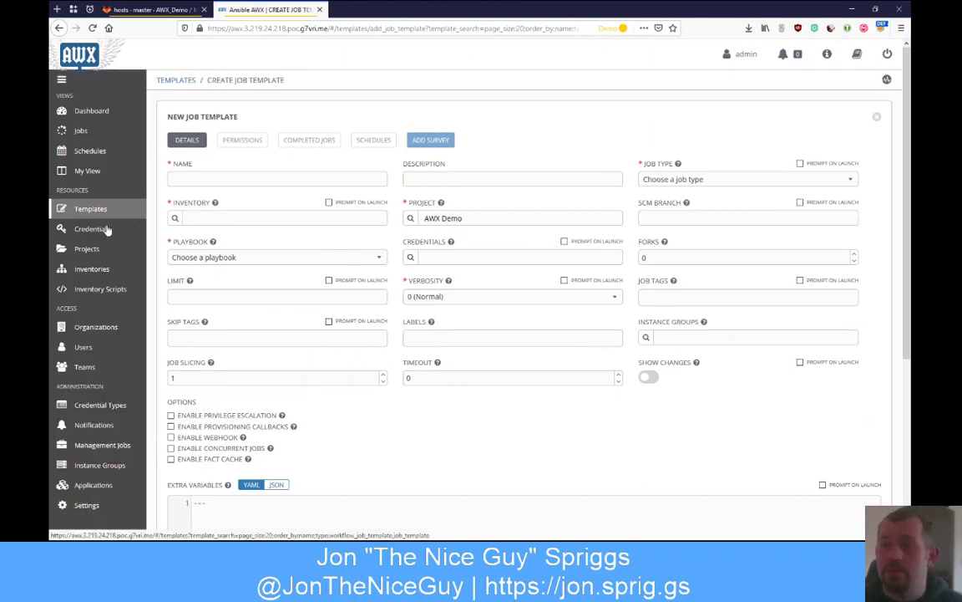
Step: Name the job template Execute Playbook and set its job type to Run
{"action": "left_click", "coordinate": [187, 181]}
{"action": "type", "text": "Execute "}
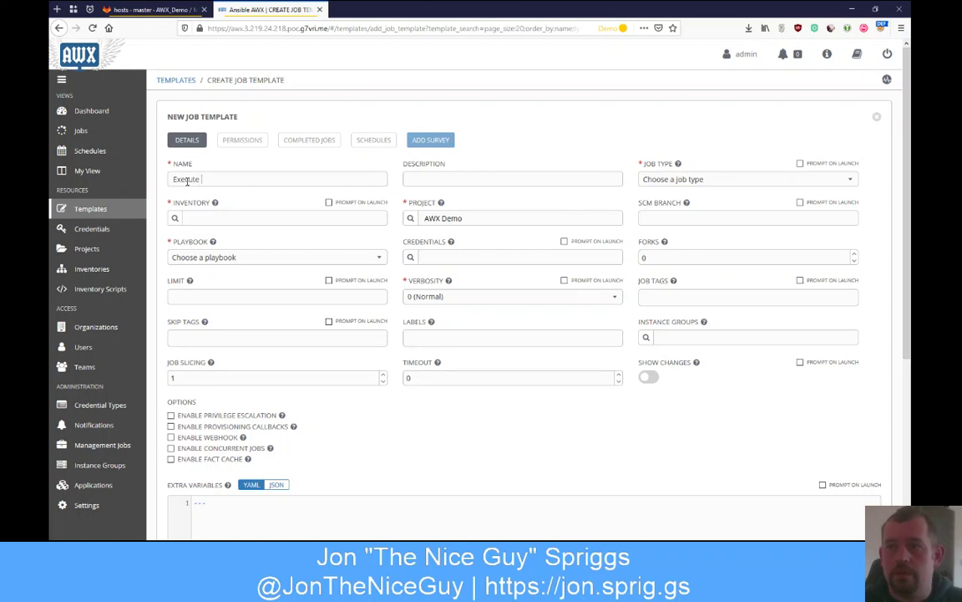
{"action": "type", "text": "Playbook"}
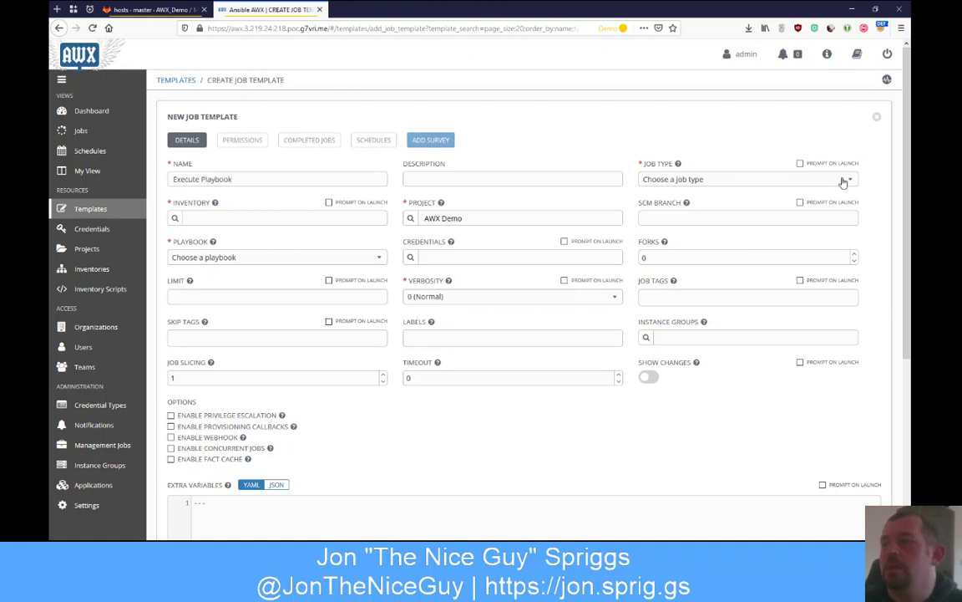
{"action": "left_click", "coordinate": [758, 179]}
{"action": "left_click", "coordinate": [677, 212]}
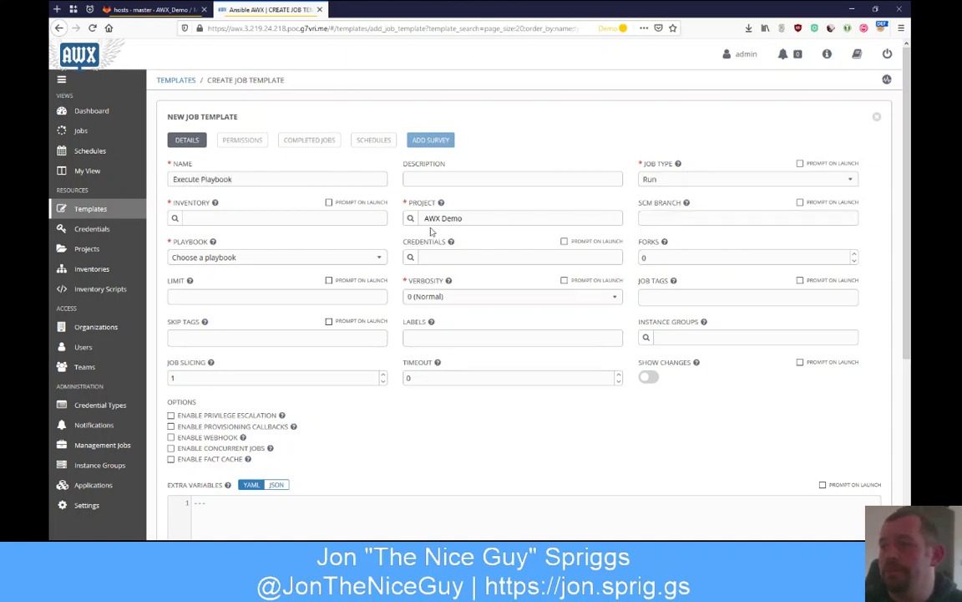
Step: Assign the Full Estate inventory to the new job template
{"action": "left_click", "coordinate": [174, 218]}
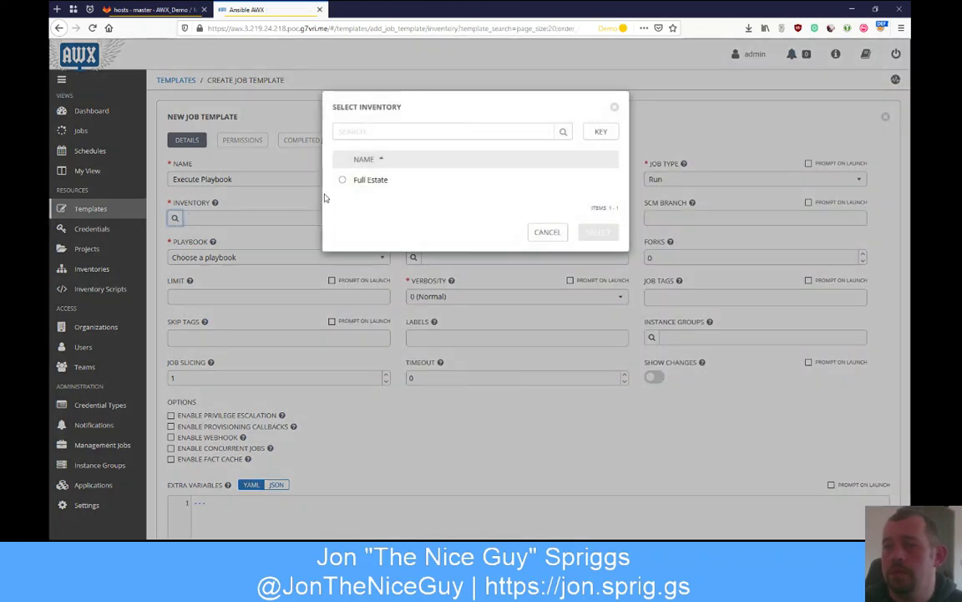
{"action": "left_click", "coordinate": [342, 179]}
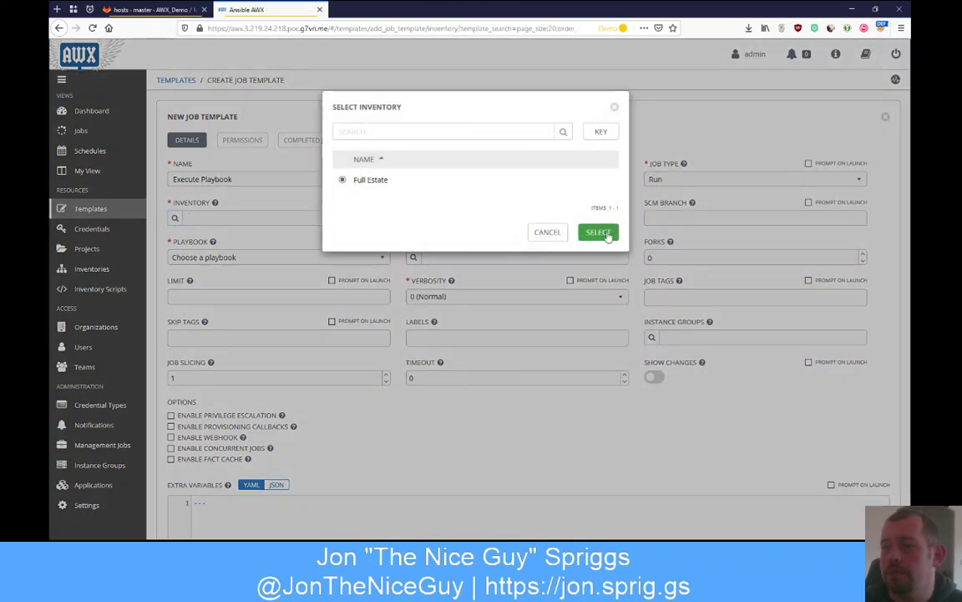
{"action": "left_click", "coordinate": [597, 231]}
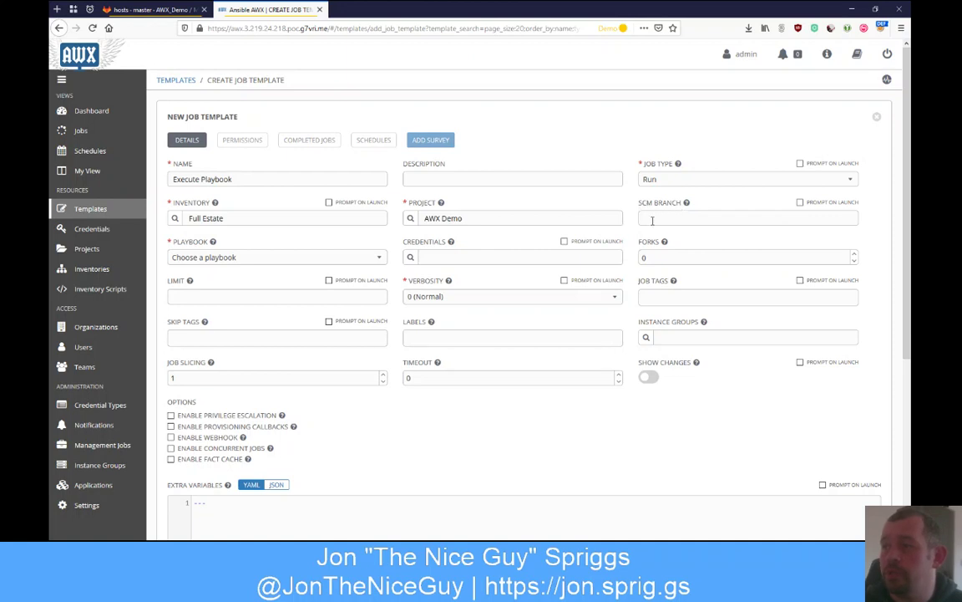
Step: Try master, abcdecafbad and v1.0.0 in turn as the job template's SCM branch, clearing each entry
{"action": "type", "text": "master"}
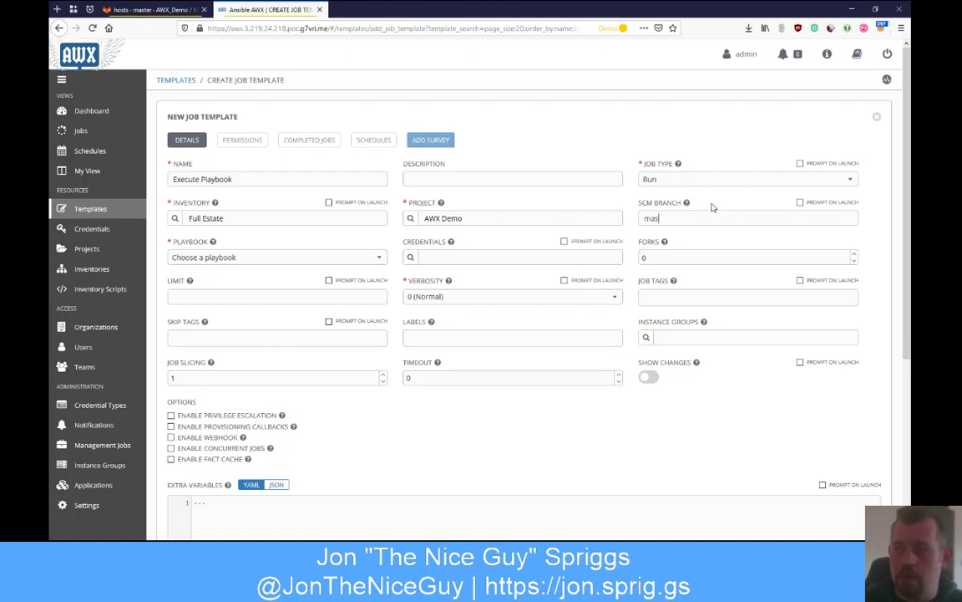
{"action": "key", "text": "BackSpace"}
{"action": "key", "text": "BackSpace"}
{"action": "key", "text": "BackSpace"}
{"action": "key", "text": "BackSpace"}
{"action": "key", "text": "BackSpace"}
{"action": "key", "text": "BackSpace"}
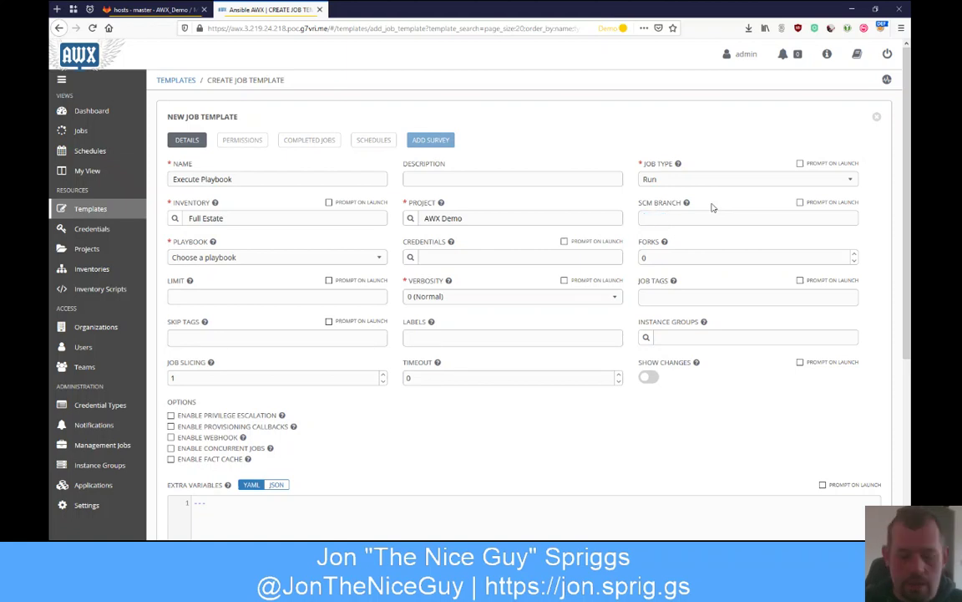
{"action": "key", "text": "BackSpace"}
{"action": "key", "text": "BackSpace"}
{"action": "key", "text": "BackSpace"}
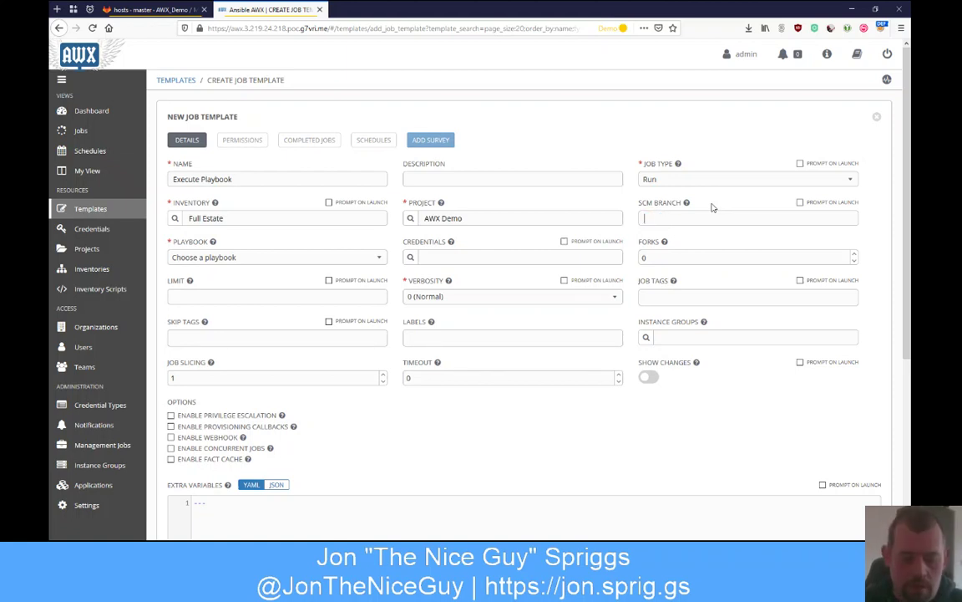
{"action": "key", "text": "BackSpace"}
{"action": "key", "text": "BackSpace"}
{"action": "key", "text": "BackSpace"}
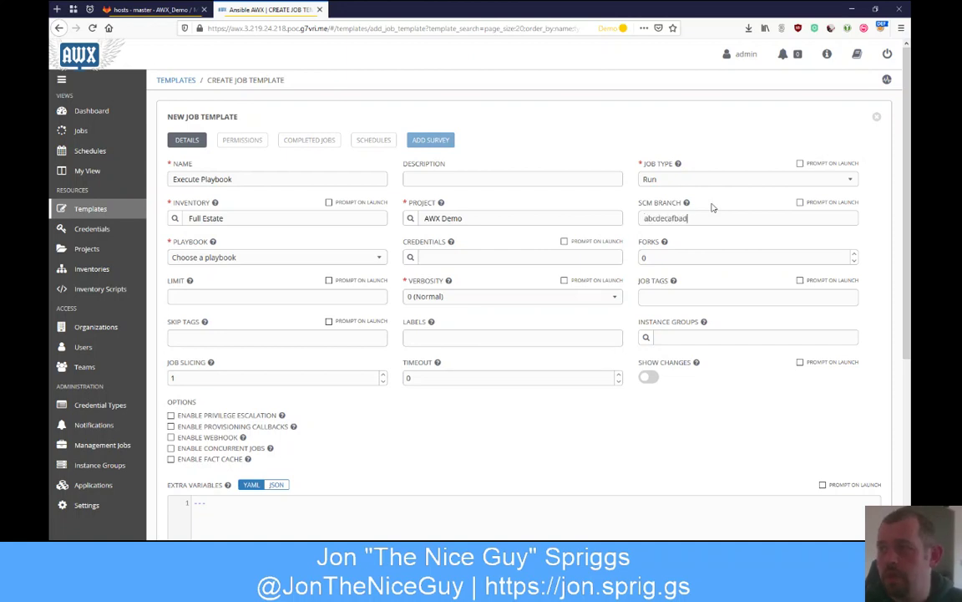
{"action": "key", "text": "ctrl+a"}
{"action": "key", "text": "BackSpace"}
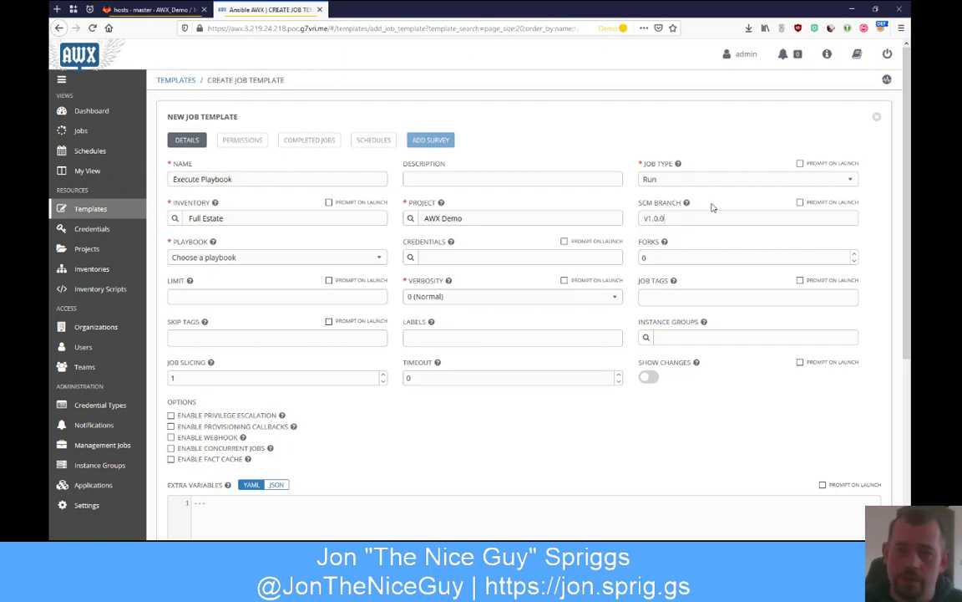
{"action": "key", "text": "ctrl+a"}
{"action": "key", "text": "BackSpace"}
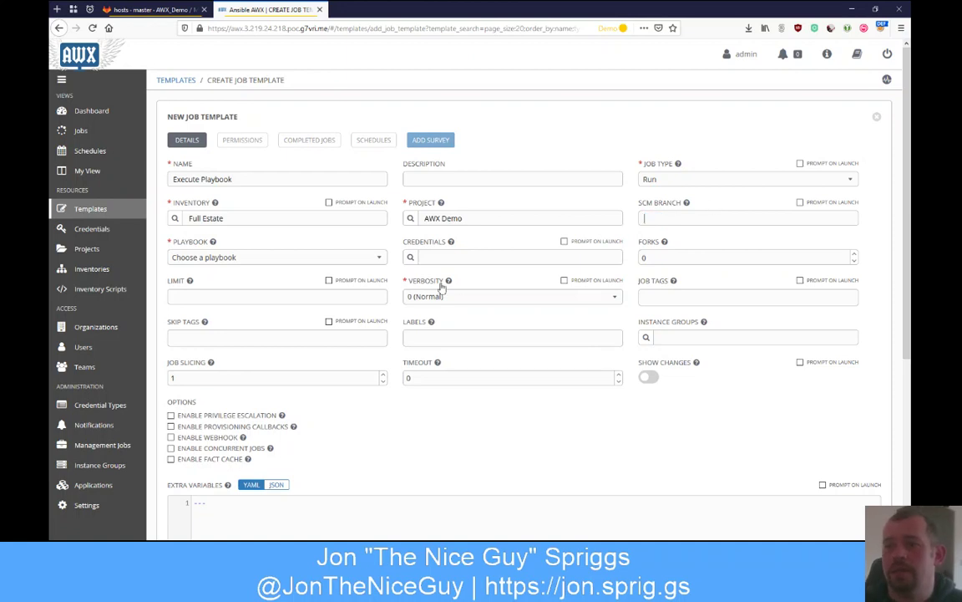
Step: Set the template's playbook to playbook.yml and assign the Estate machine credential
{"action": "left_click", "coordinate": [257, 258]}
{"action": "left_click", "coordinate": [200, 310]}
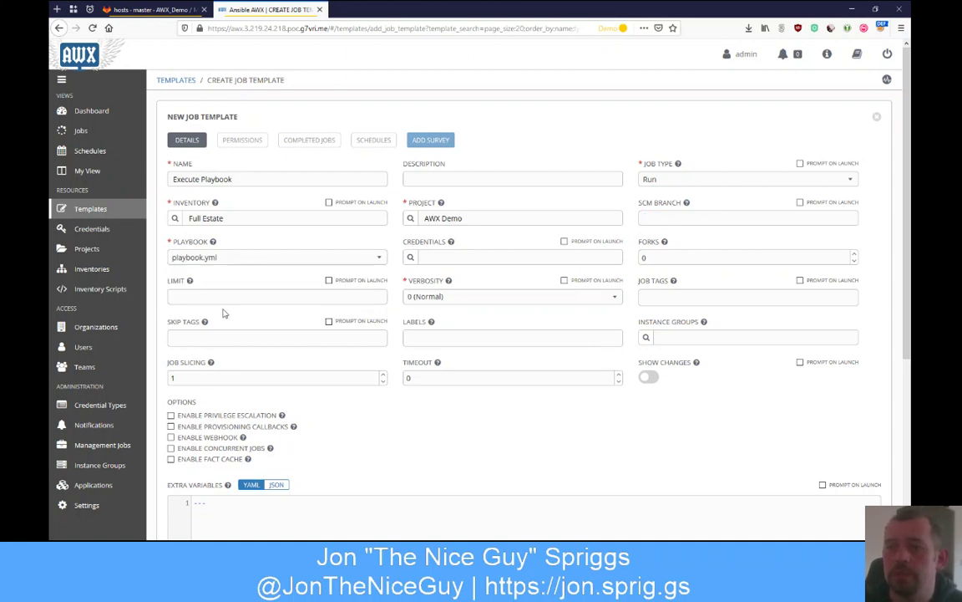
{"action": "left_click", "coordinate": [410, 257]}
{"action": "left_click", "coordinate": [362, 205]}
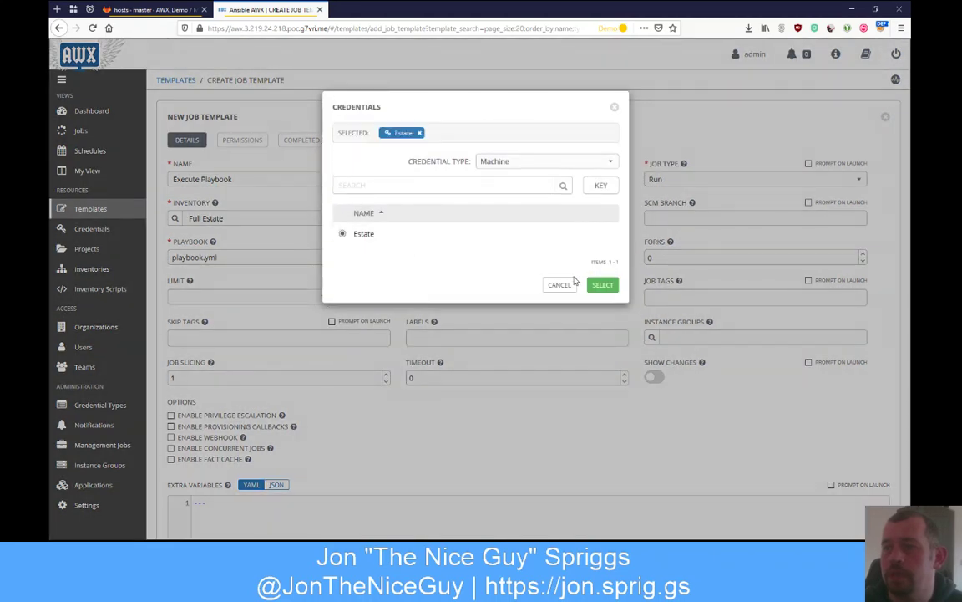
{"action": "left_click", "coordinate": [601, 283]}
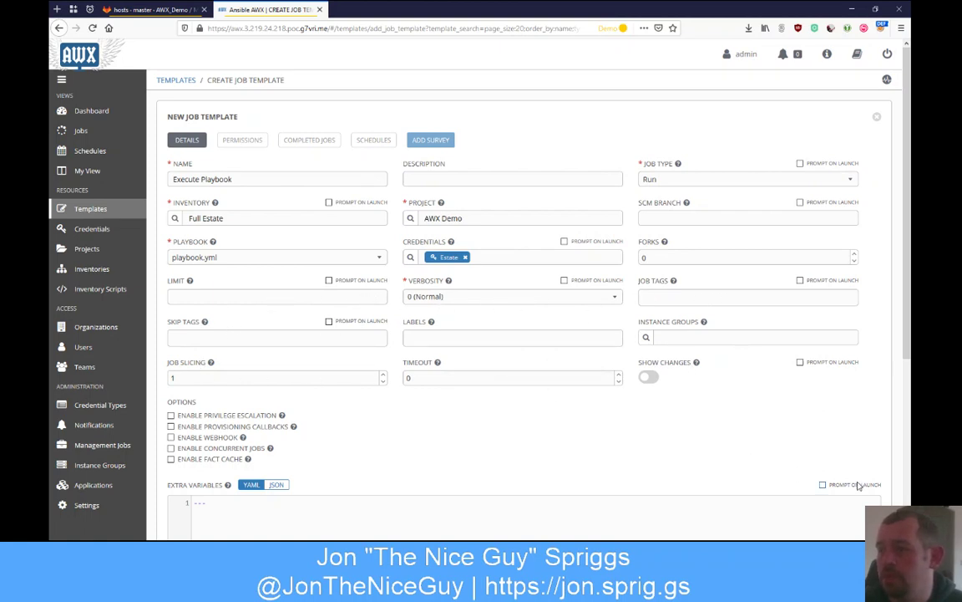
Step: Check the template's available Vault credentials, browse the other credential types, and cancel the selection
{"action": "scroll", "coordinate": [728, 423], "scroll_direction": "down", "scroll_amount": 3}
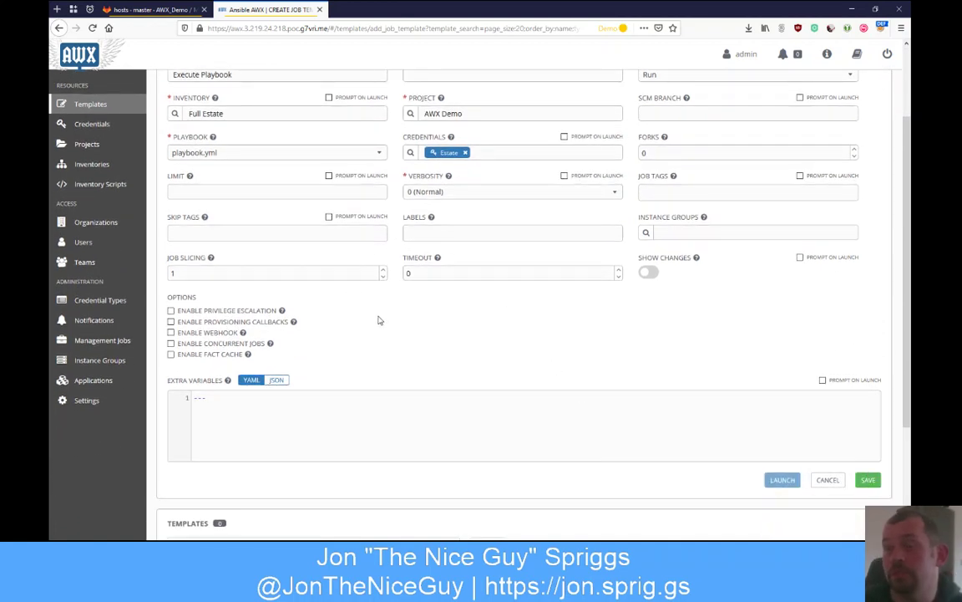
{"action": "left_click", "coordinate": [411, 156]}
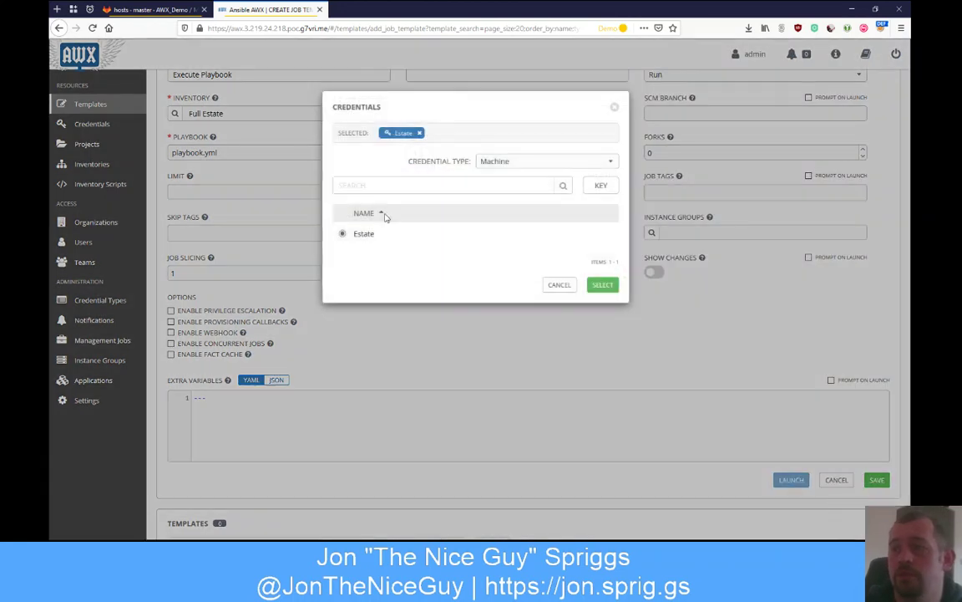
{"action": "left_click", "coordinate": [502, 162]}
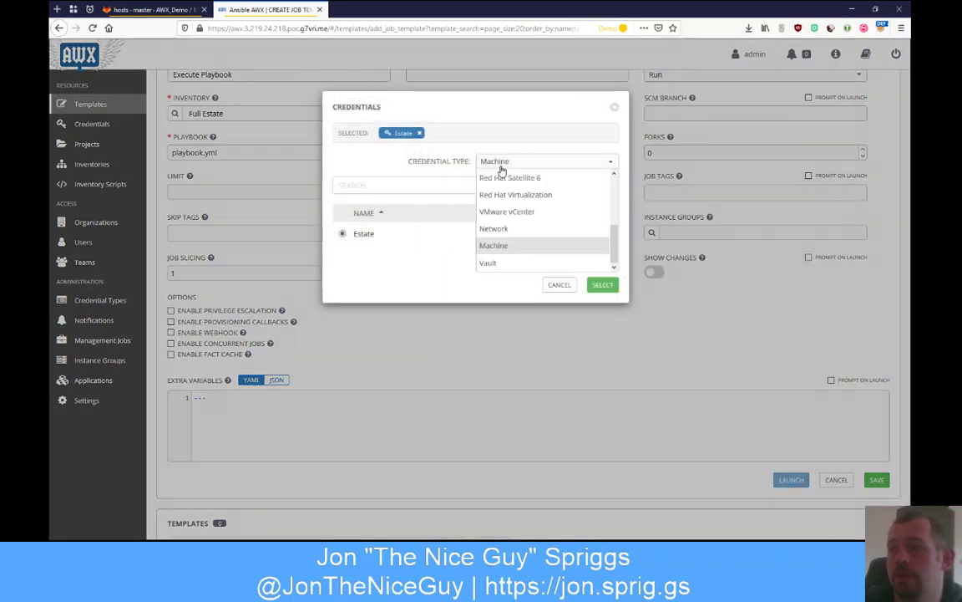
{"action": "left_click", "coordinate": [493, 262]}
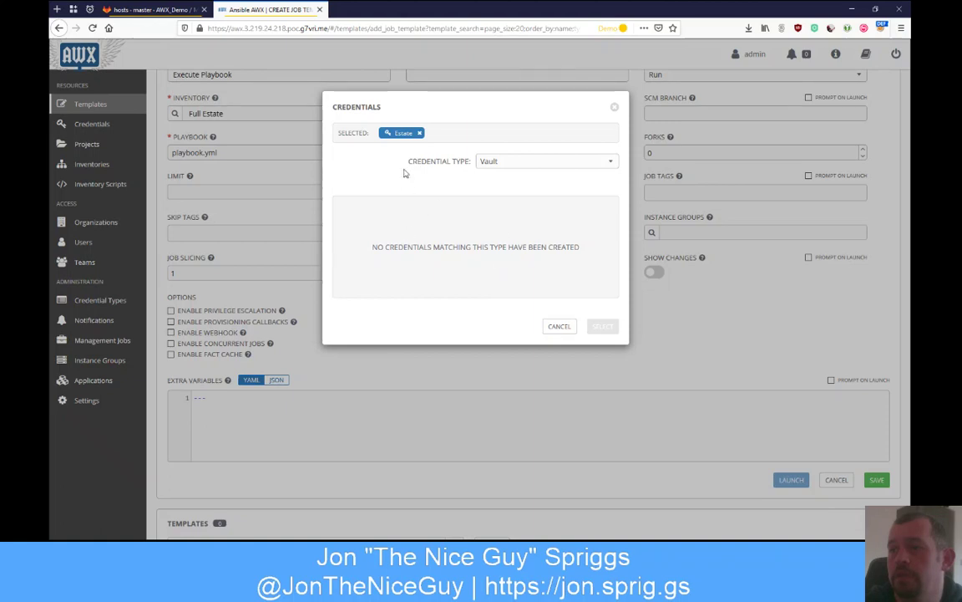
{"action": "left_click", "coordinate": [507, 163]}
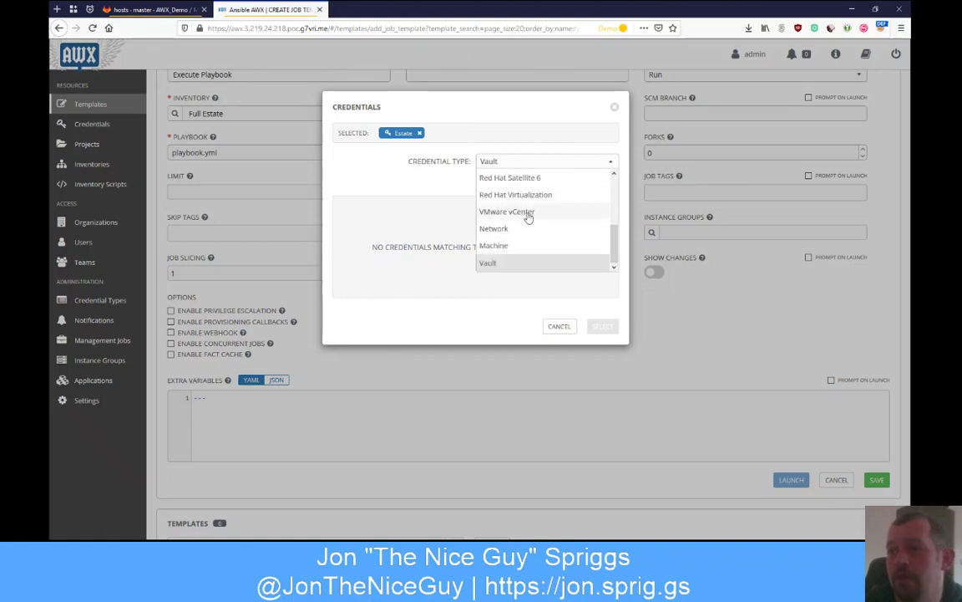
{"action": "scroll", "coordinate": [522, 219], "scroll_direction": "up", "scroll_amount": 1}
{"action": "scroll", "coordinate": [522, 219], "scroll_direction": "up", "scroll_amount": 3}
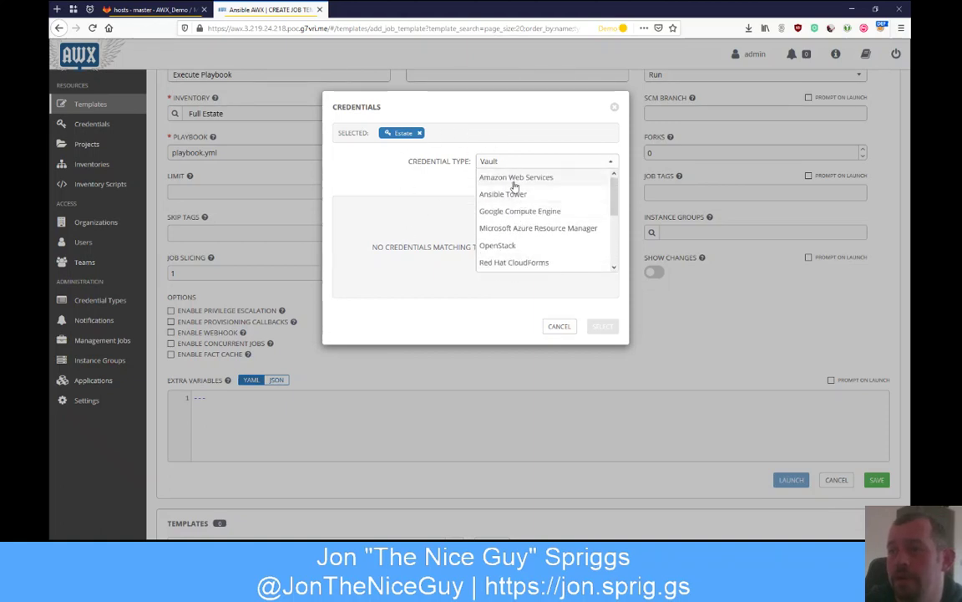
{"action": "scroll", "coordinate": [483, 258], "scroll_direction": "down", "scroll_amount": 5}
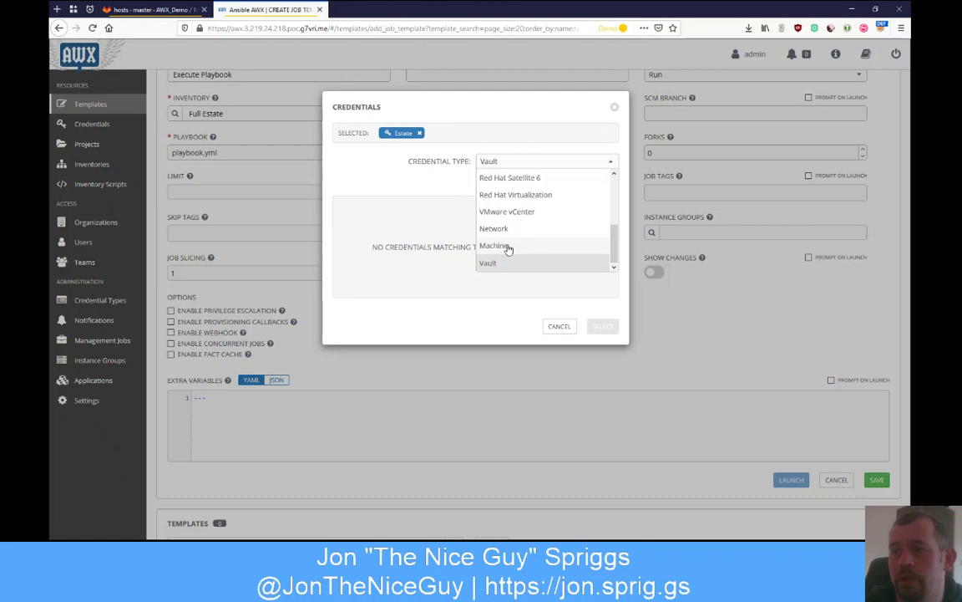
{"action": "left_click", "coordinate": [557, 326]}
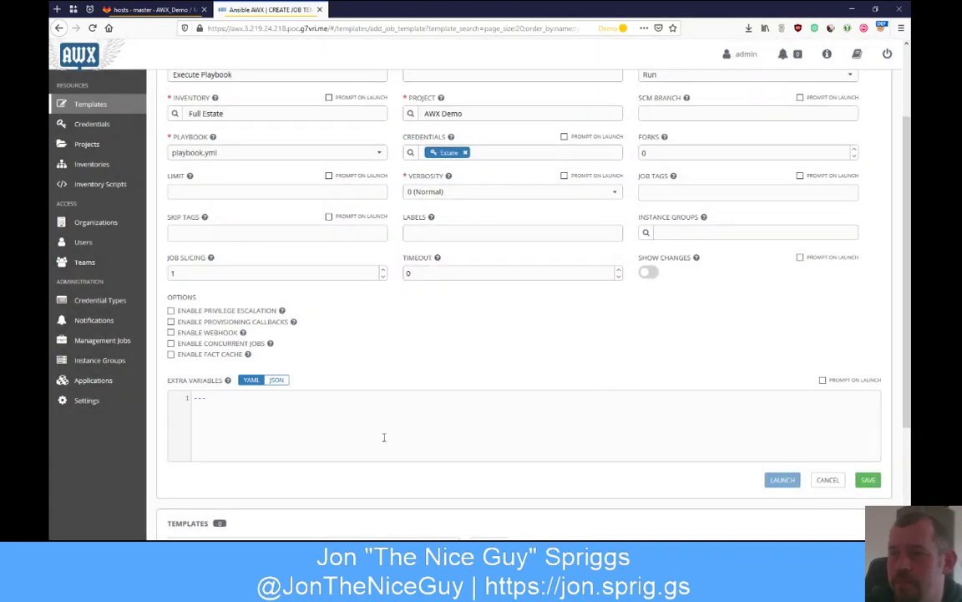
Step: Save the Execute Playbook job template and launch it
{"action": "left_click", "coordinate": [867, 482]}
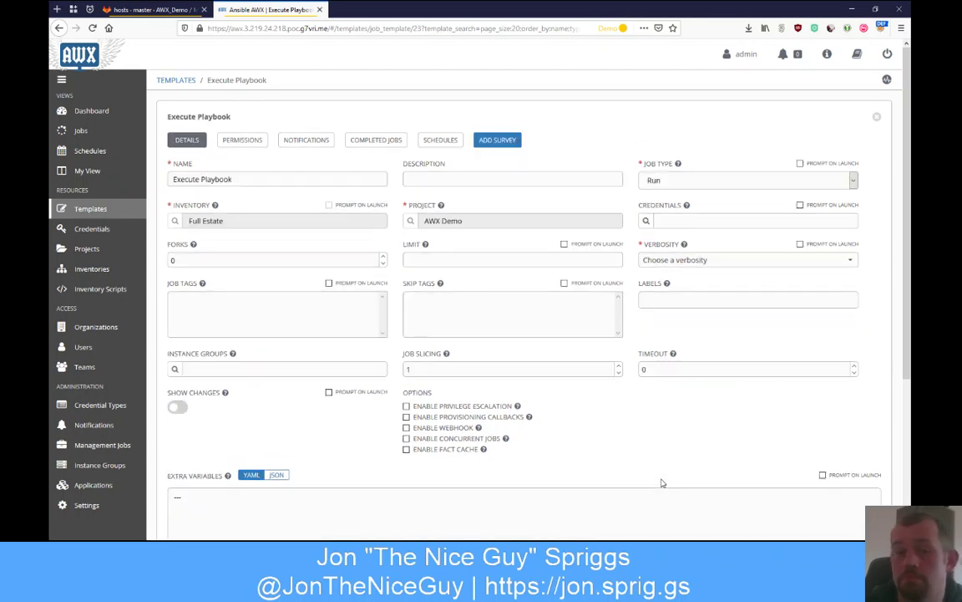
{"action": "scroll", "coordinate": [665, 480], "scroll_direction": "down", "scroll_amount": 5}
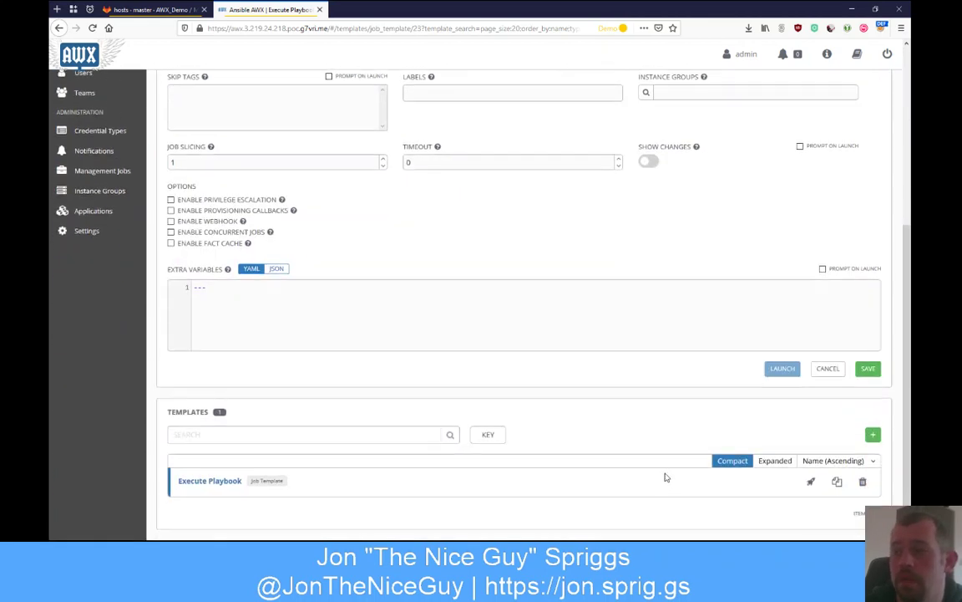
{"action": "left_click", "coordinate": [783, 369]}
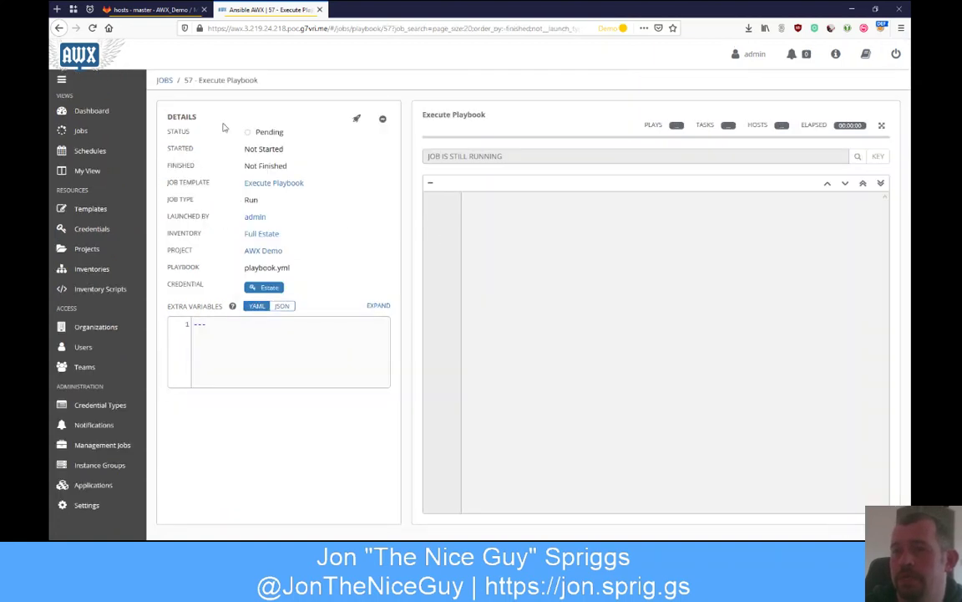
Step: Review the jobs list and examine the details and output of the newest Execute Playbook run
{"action": "left_click", "coordinate": [92, 138]}
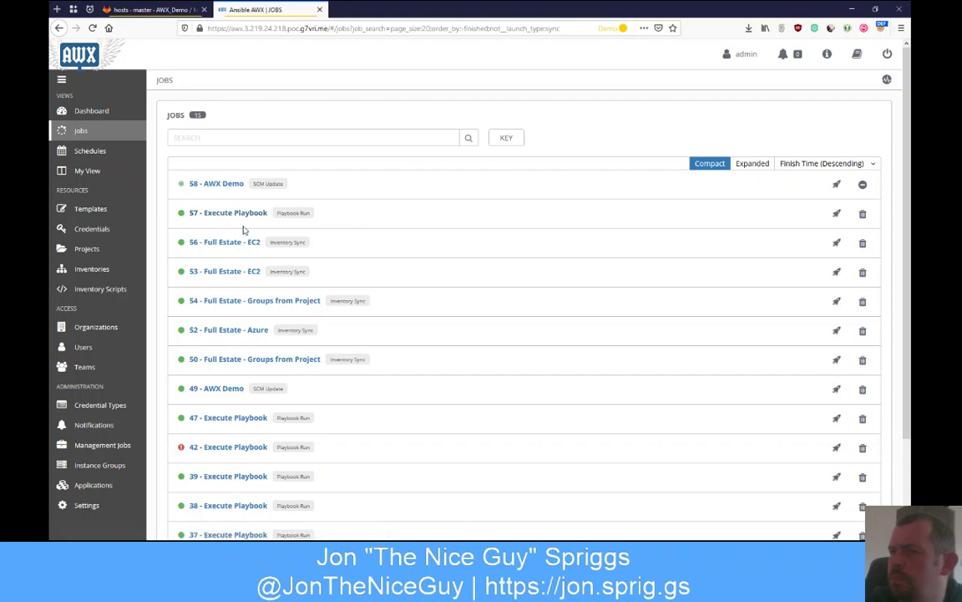
{"action": "scroll", "coordinate": [244, 230], "scroll_direction": "down", "scroll_amount": 3}
{"action": "scroll", "coordinate": [244, 230], "scroll_direction": "up", "scroll_amount": 3}
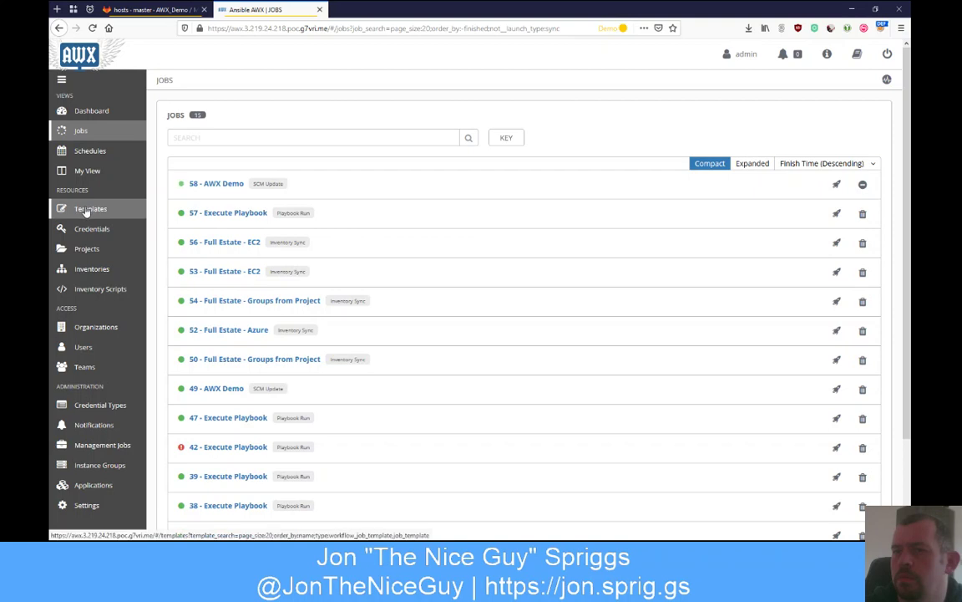
{"action": "left_click", "coordinate": [222, 213]}
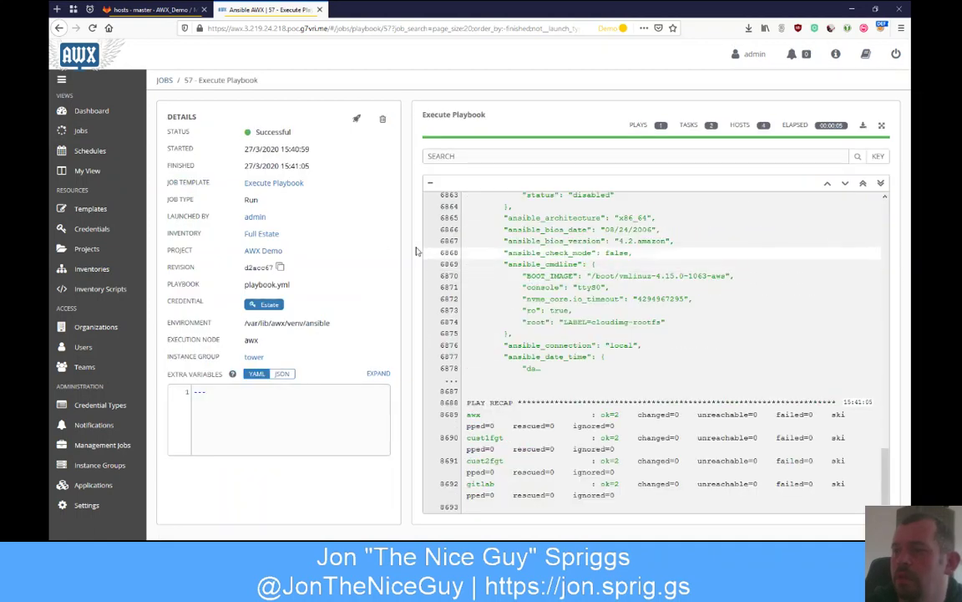
{"action": "left_click", "coordinate": [81, 131]}
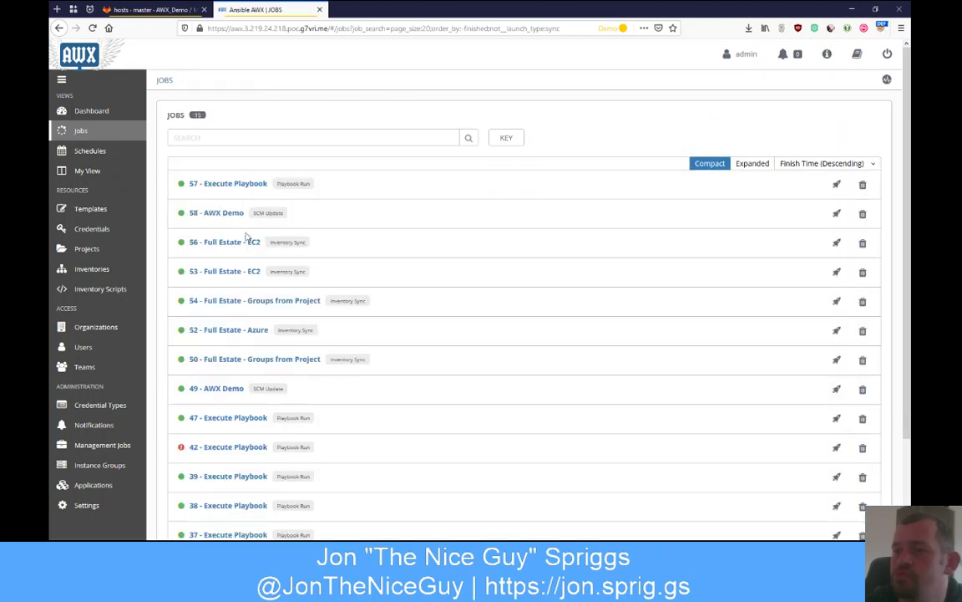
{"action": "scroll", "coordinate": [221, 222], "scroll_direction": "down", "scroll_amount": 3}
{"action": "scroll", "coordinate": [221, 223], "scroll_direction": "up", "scroll_amount": 3}
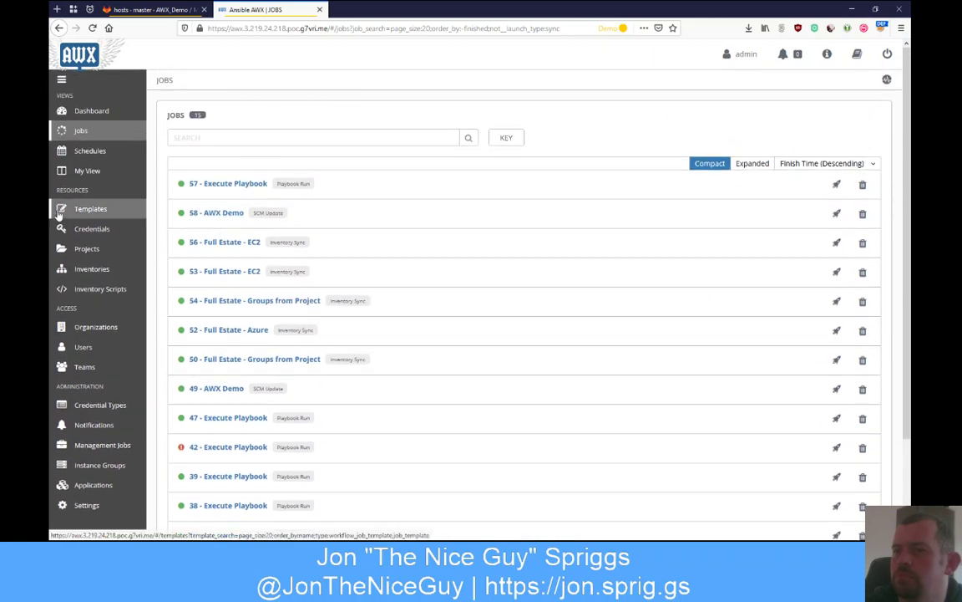
{"action": "left_click", "coordinate": [224, 189]}
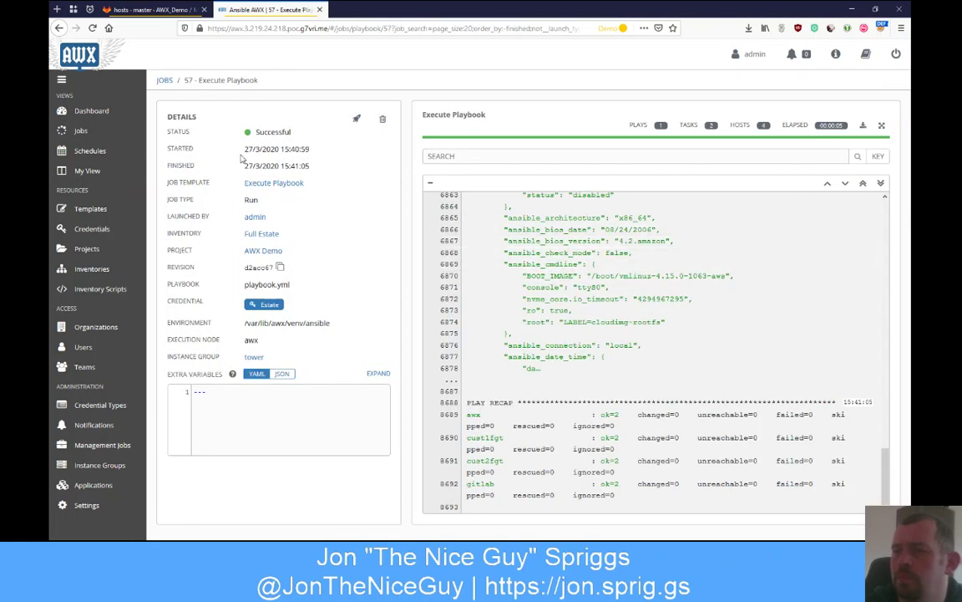
Step: Reopen the newest Execute Playbook run from the jobs list and search its output for fqdn
{"action": "left_click", "coordinate": [84, 131]}
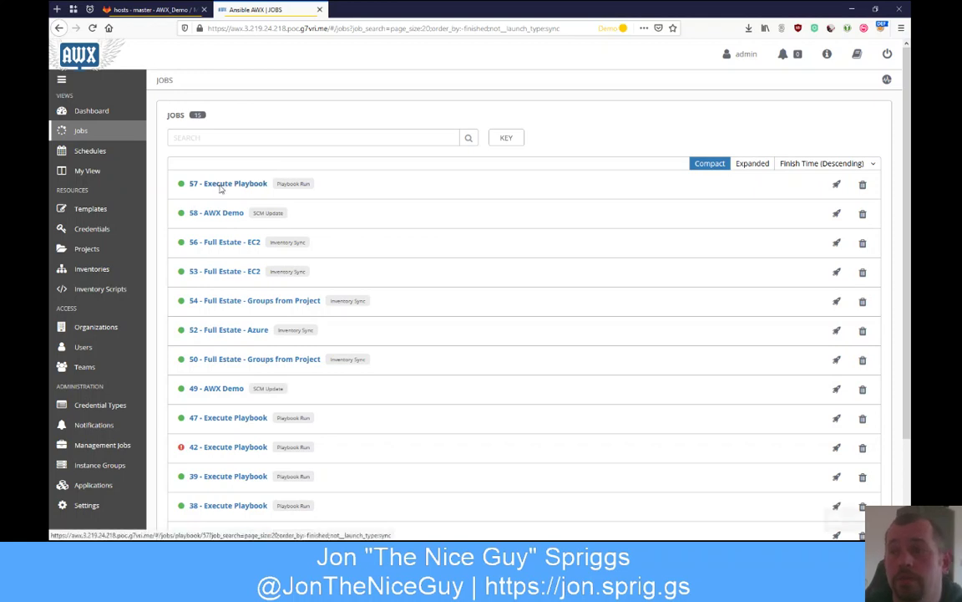
{"action": "left_click", "coordinate": [220, 187]}
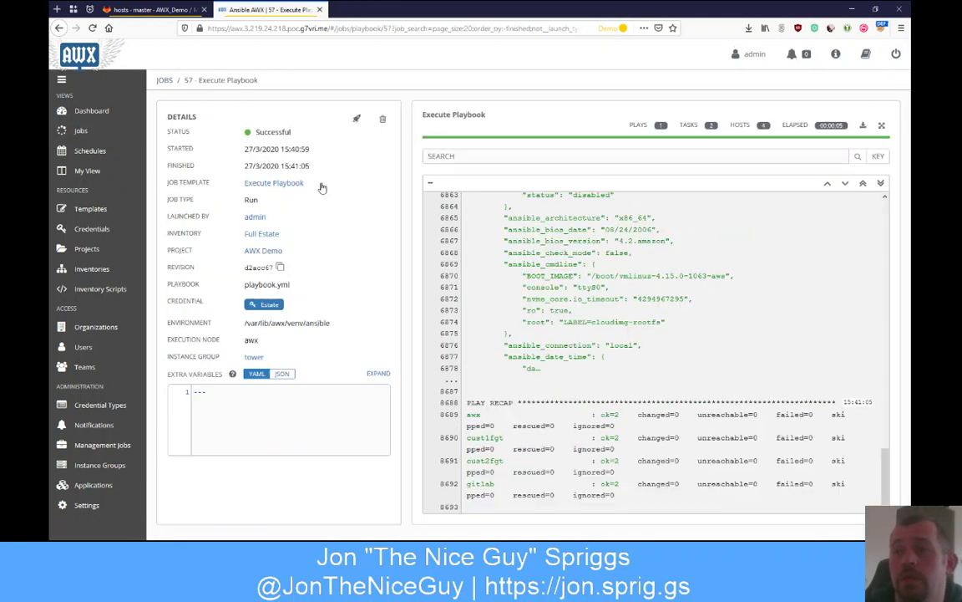
{"action": "left_click", "coordinate": [498, 154]}
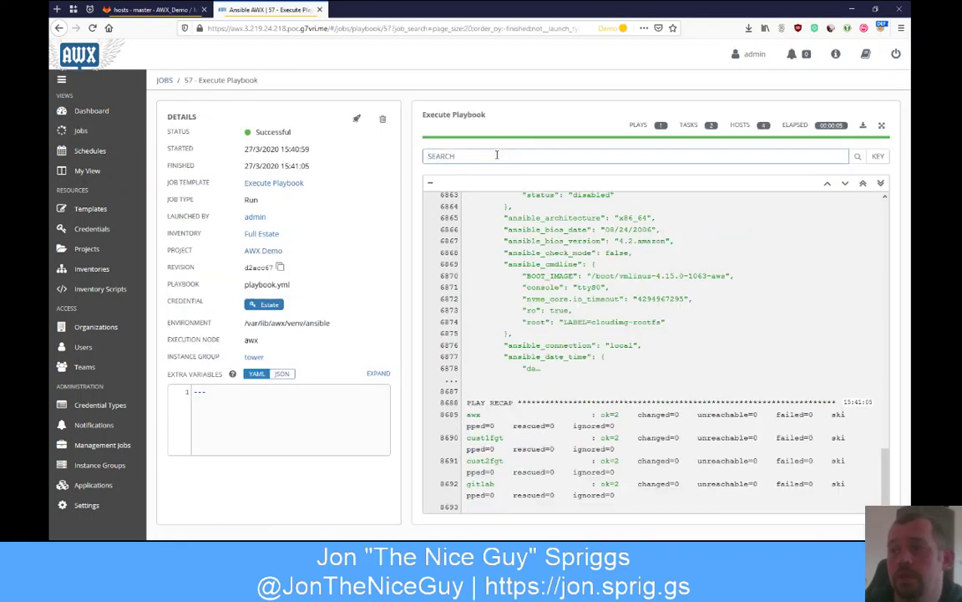
{"action": "type", "text": "fqdn"}
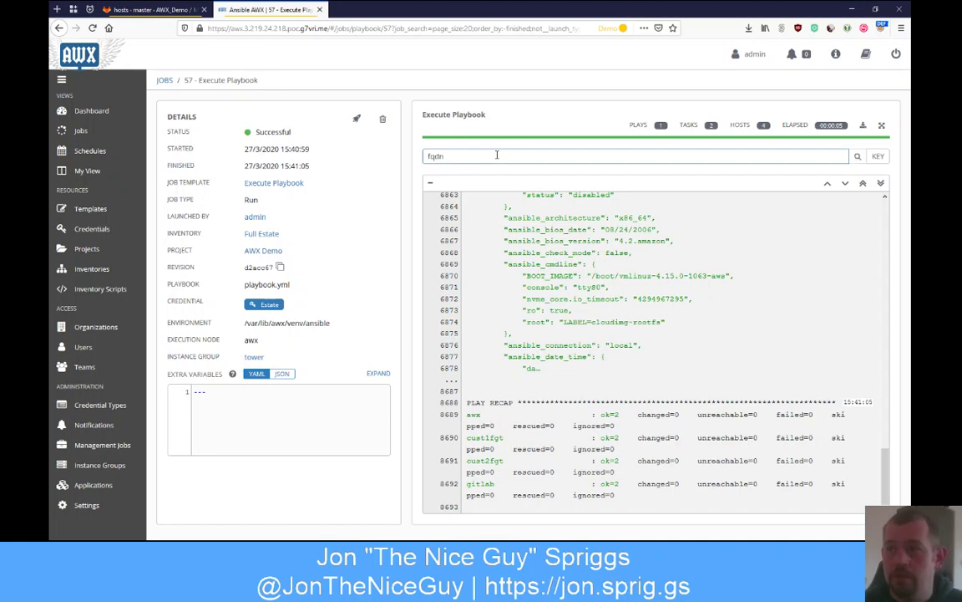
{"action": "key", "text": "Return"}
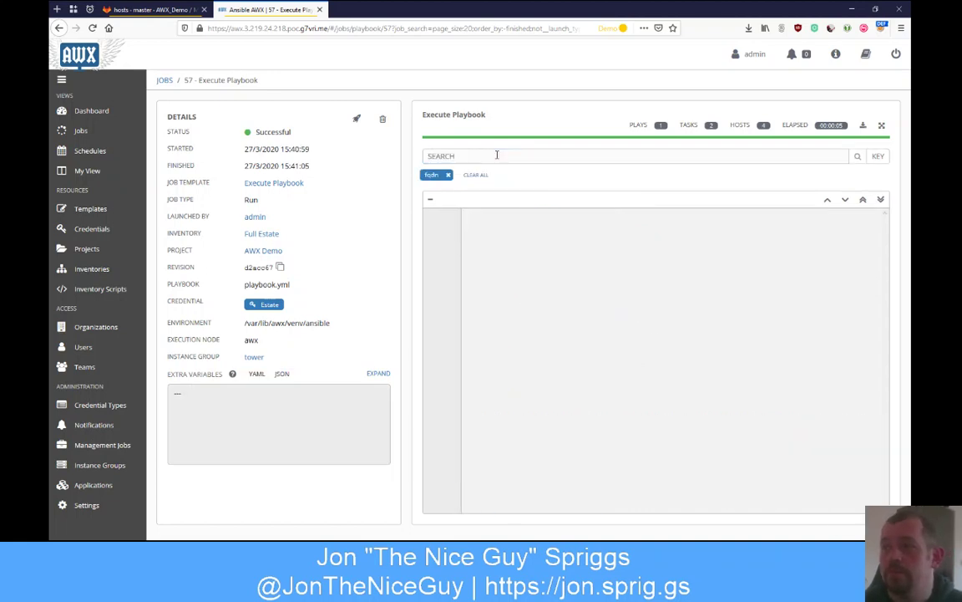
{"action": "scroll", "coordinate": [538, 290], "scroll_direction": "up", "scroll_amount": 10}
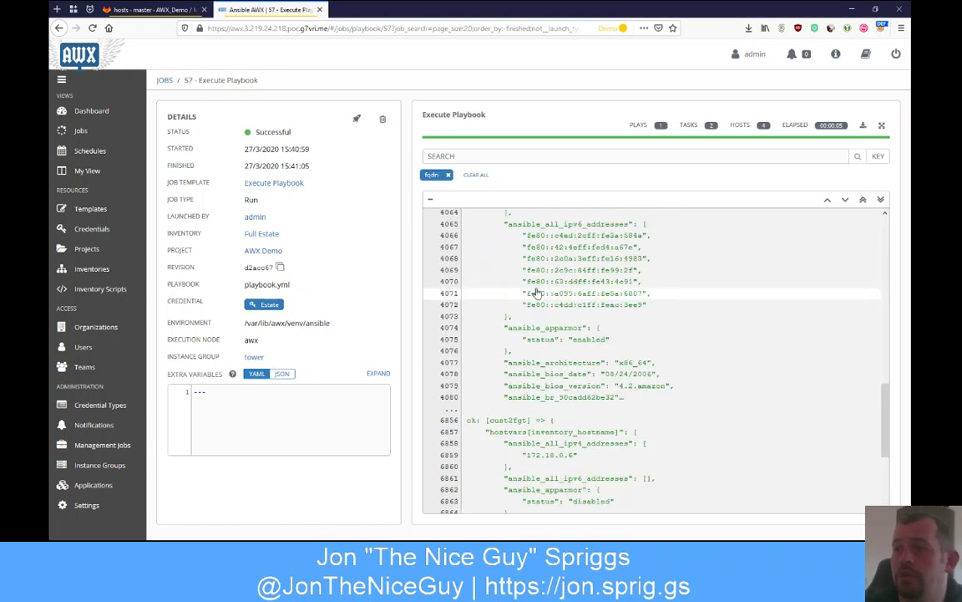
{"action": "scroll", "coordinate": [537, 290], "scroll_direction": "up", "scroll_amount": 5}
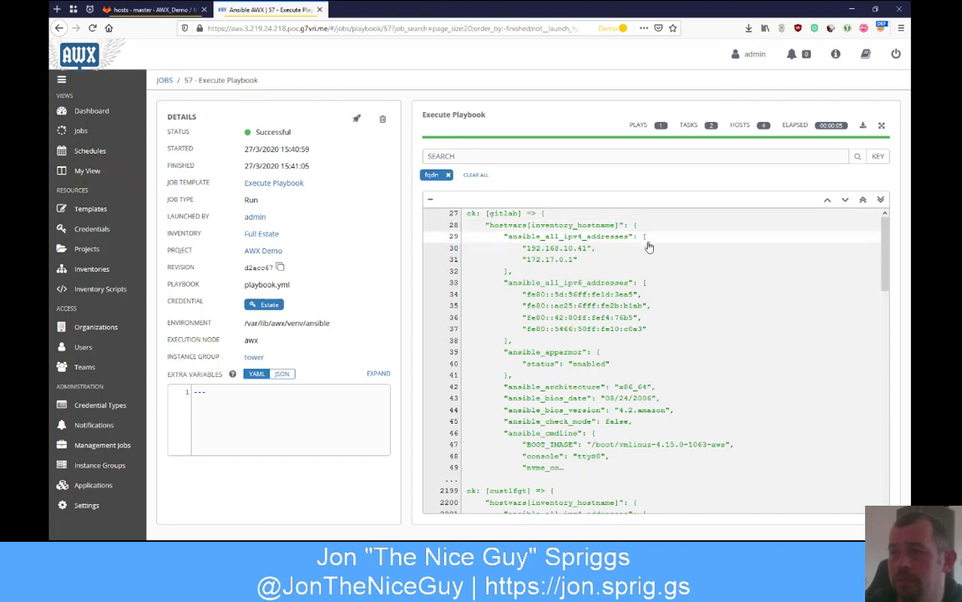
Step: Remove the fqdn filter from the job output and enter fgt as the search term
{"action": "left_click", "coordinate": [467, 156]}
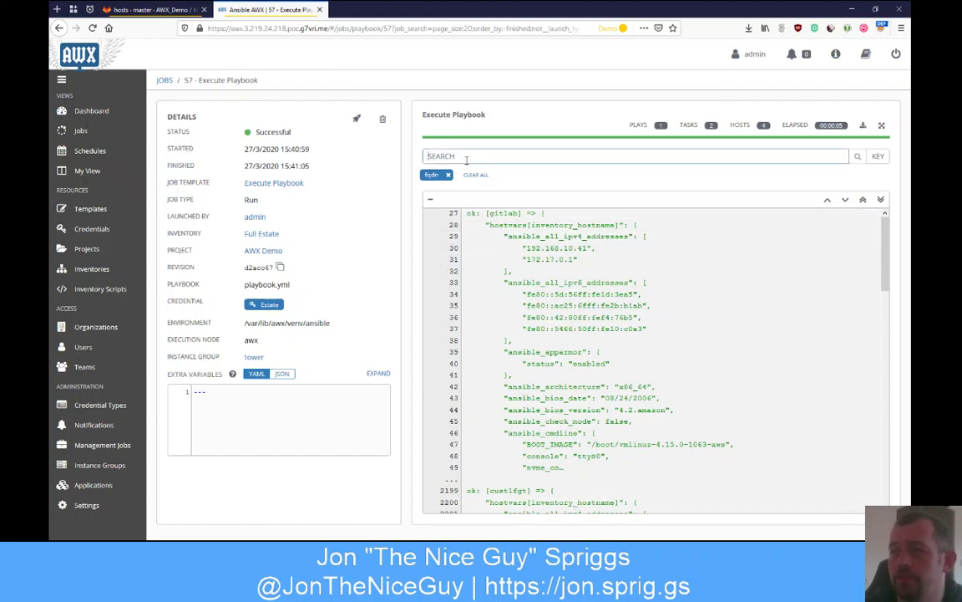
{"action": "key", "text": "BackSpace"}
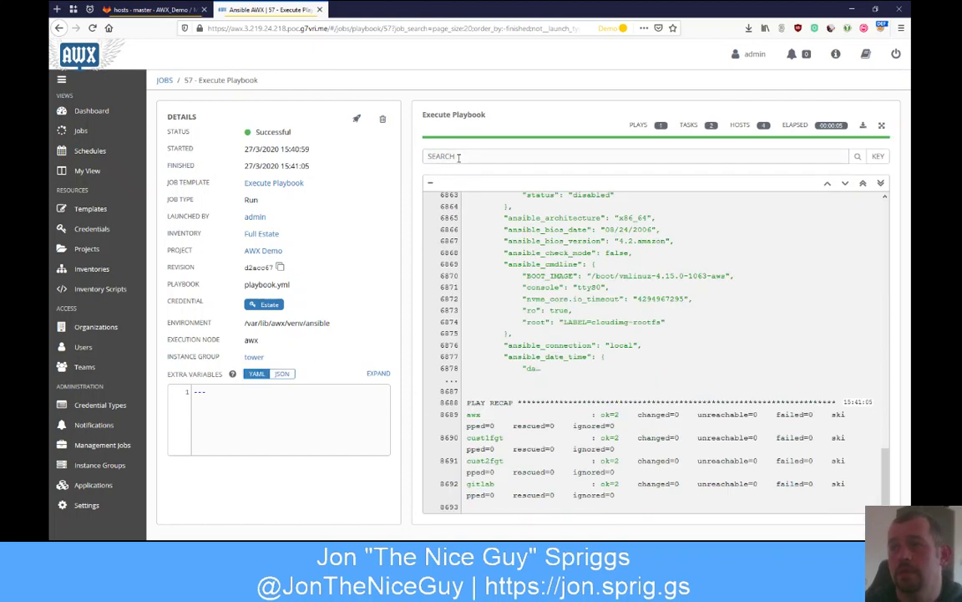
{"action": "type", "text": "fgt"}
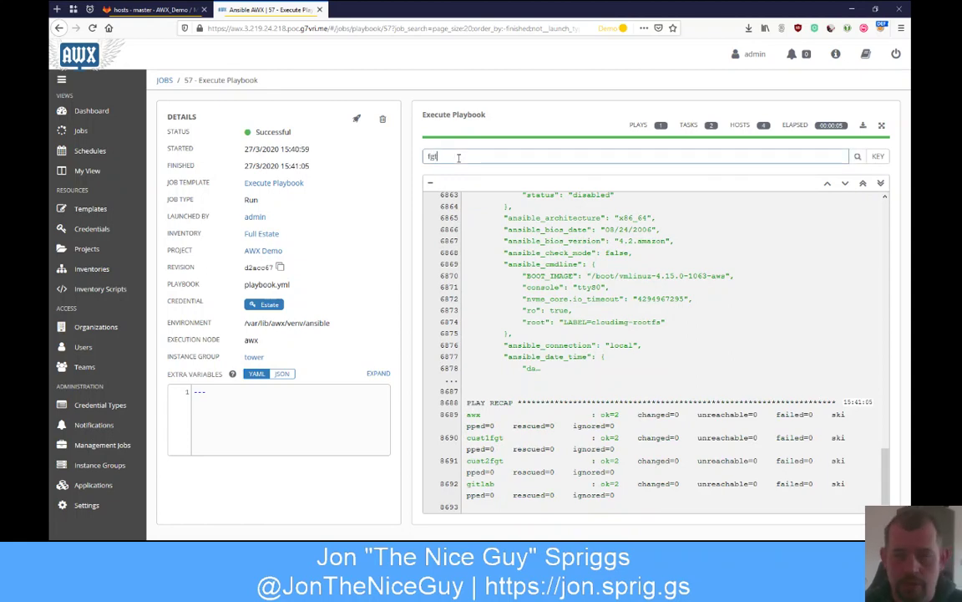